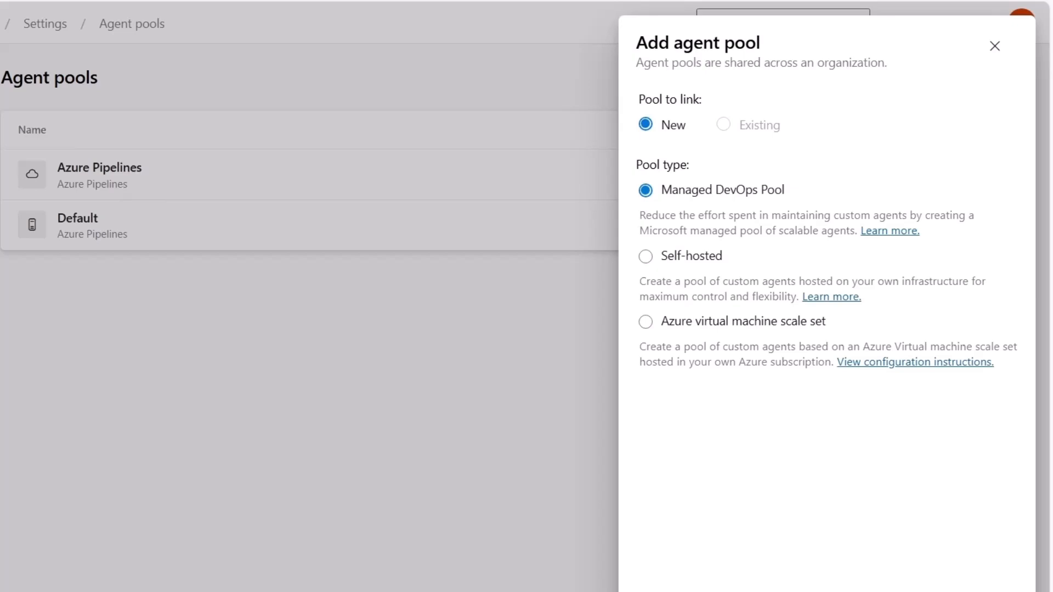
Set the new agent pool's type to Self-hosted and go to its name
left_click(677, 264)
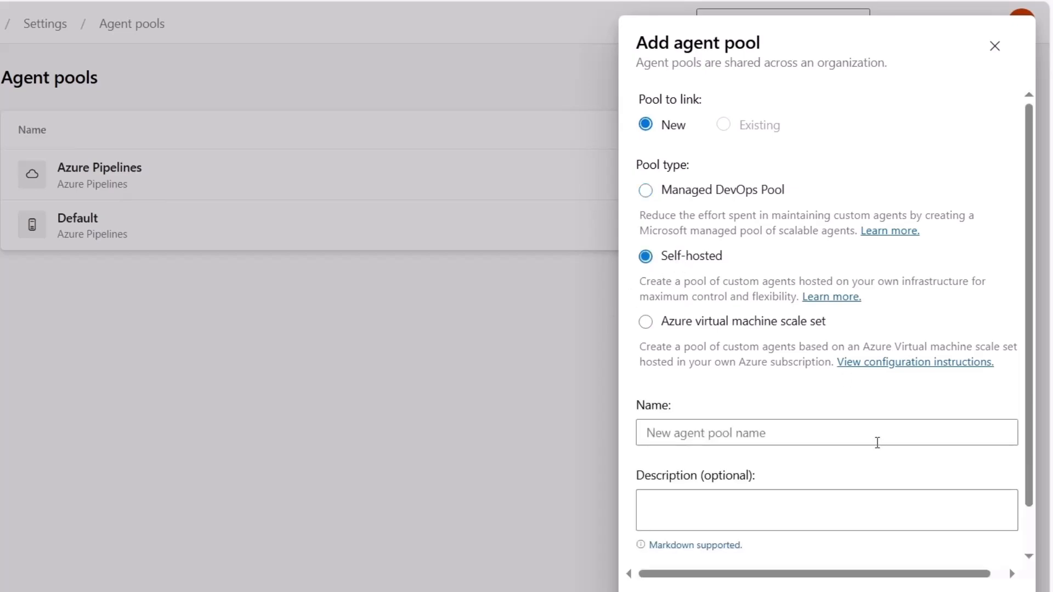
left_click(816, 436)
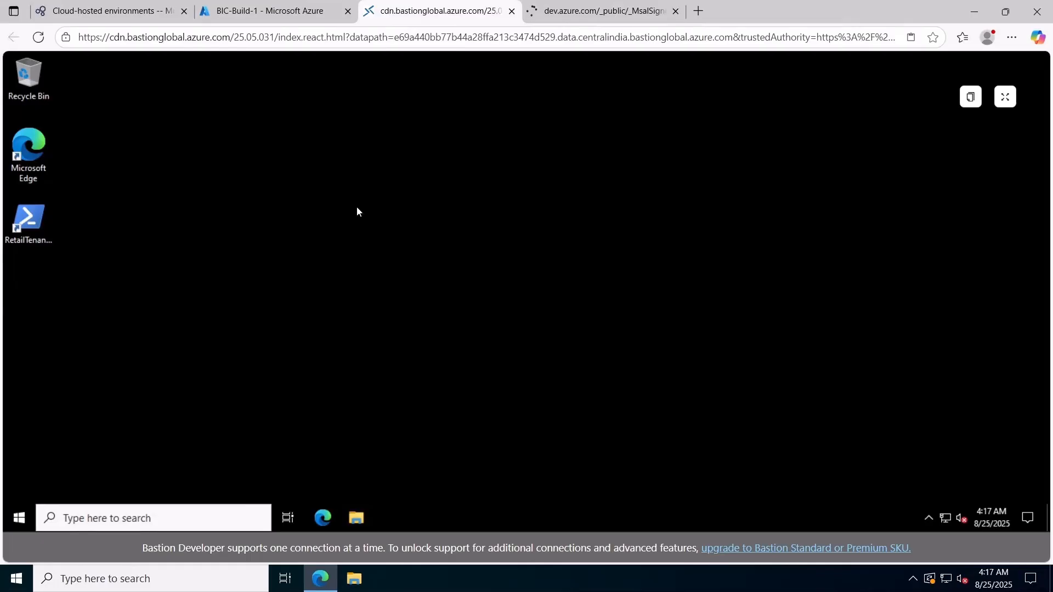
Browse to the Windows (C:) drive in File Explorer on the remote virtual machine
left_click(355, 518)
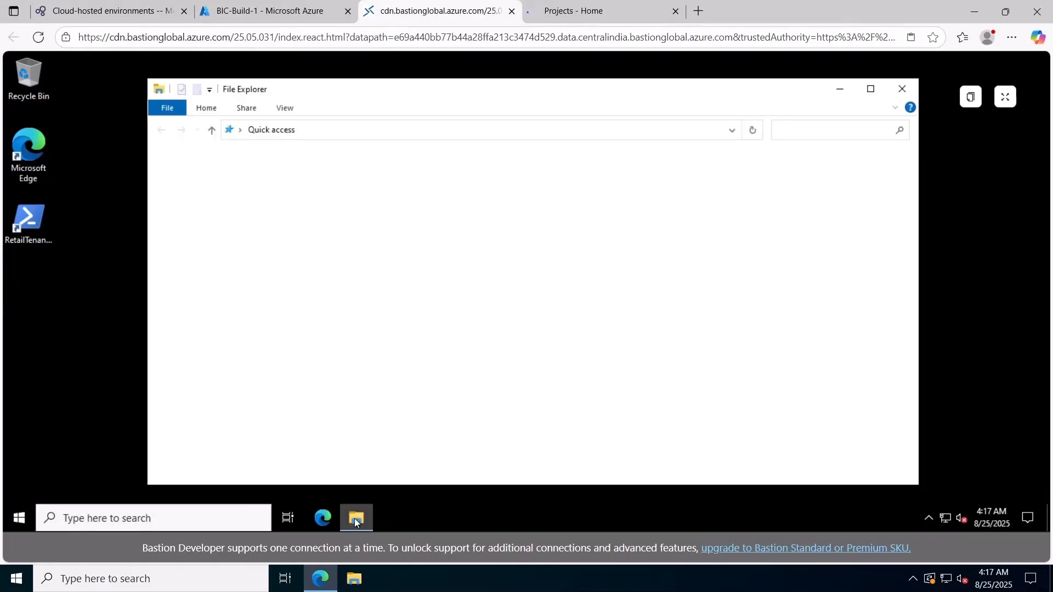
double_click(429, 94)
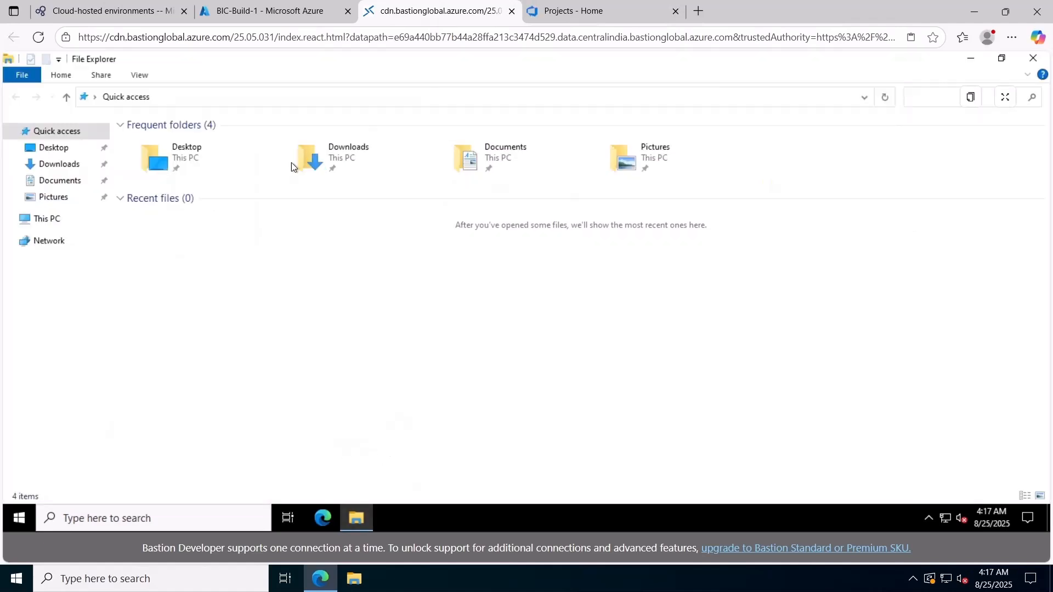
left_click(49, 221)
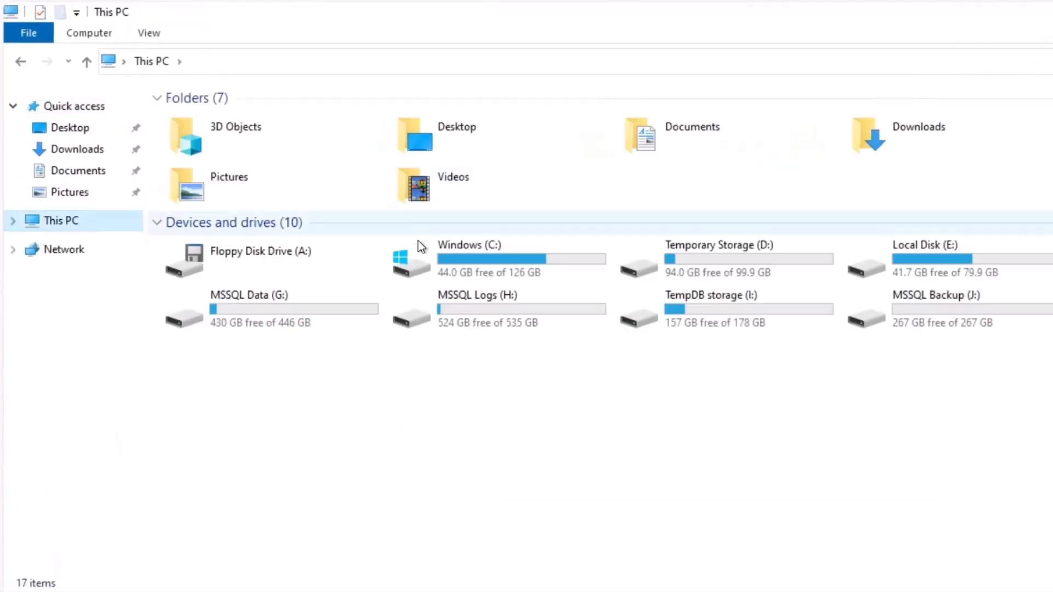
double_click(500, 261)
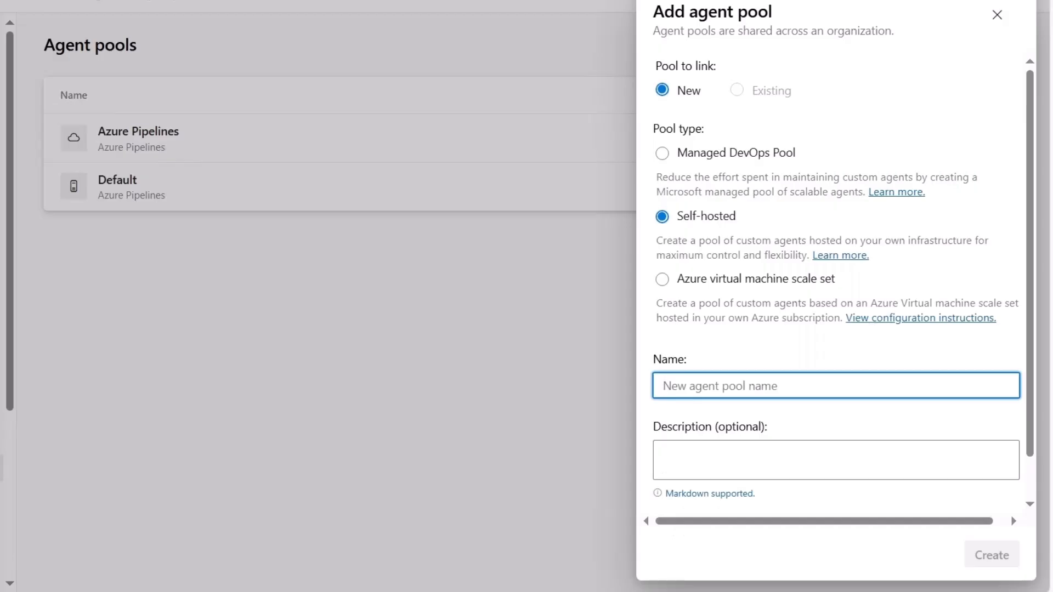
Name the agent pool D365-Build-Pool, grant access permission to all pipelines, and create it
type("D365-Build-Pool")
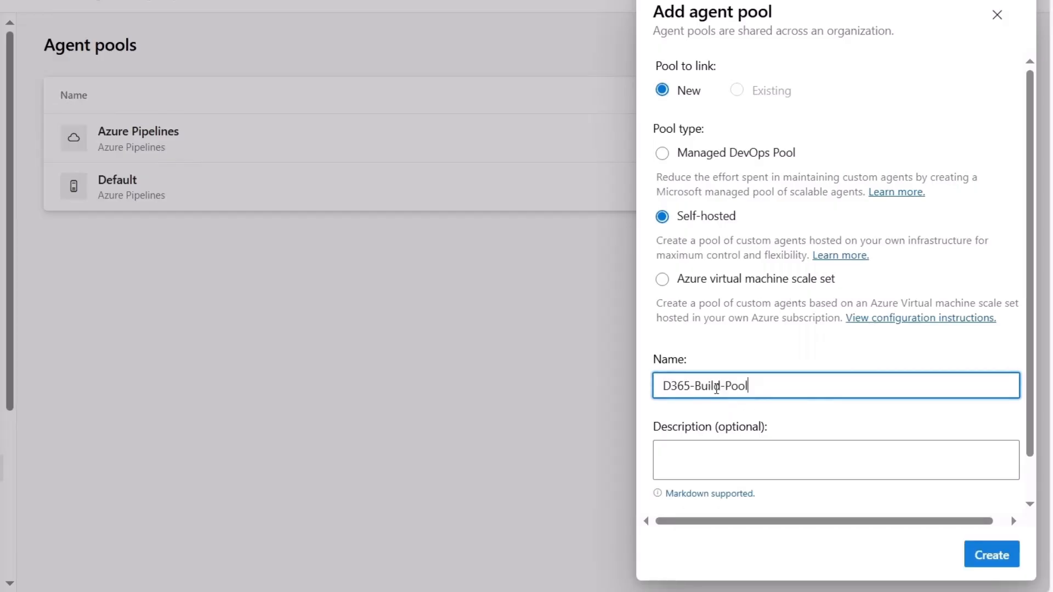
left_click(705, 453)
scroll(705, 453, "down", 1)
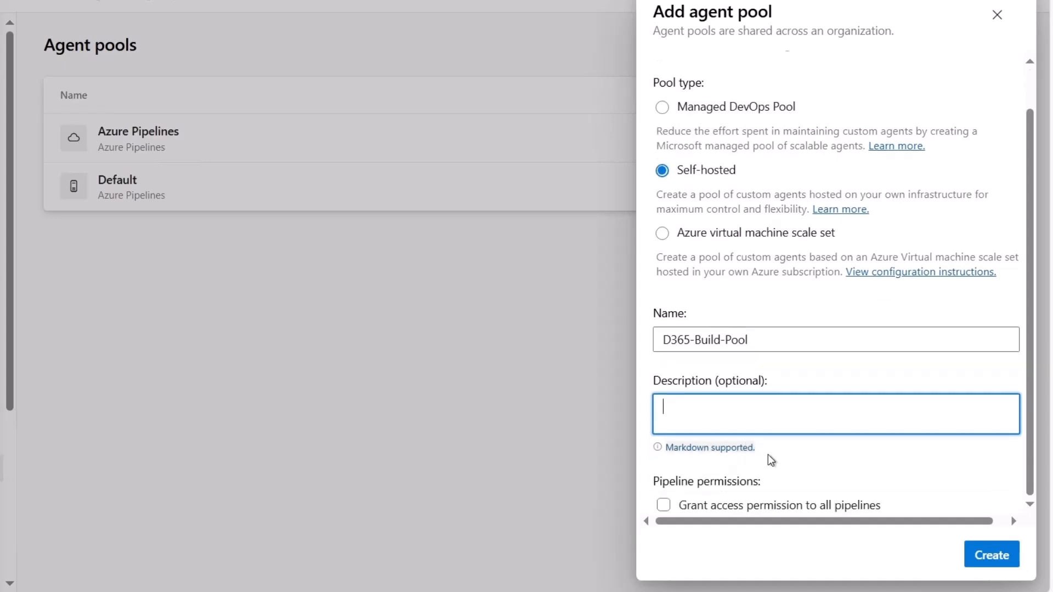
left_click(740, 511)
left_click(741, 513)
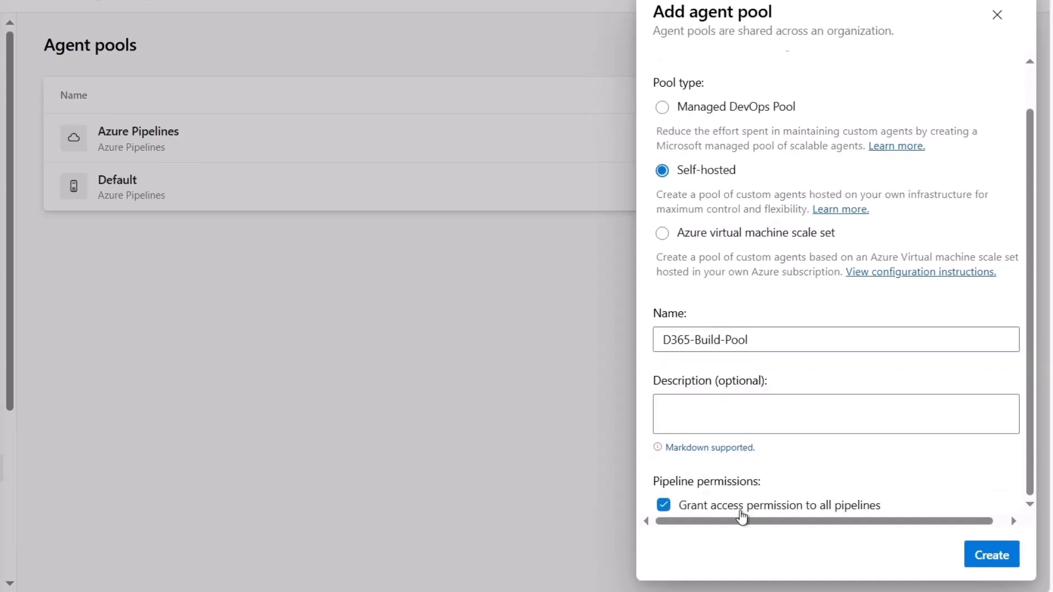
left_click(987, 555)
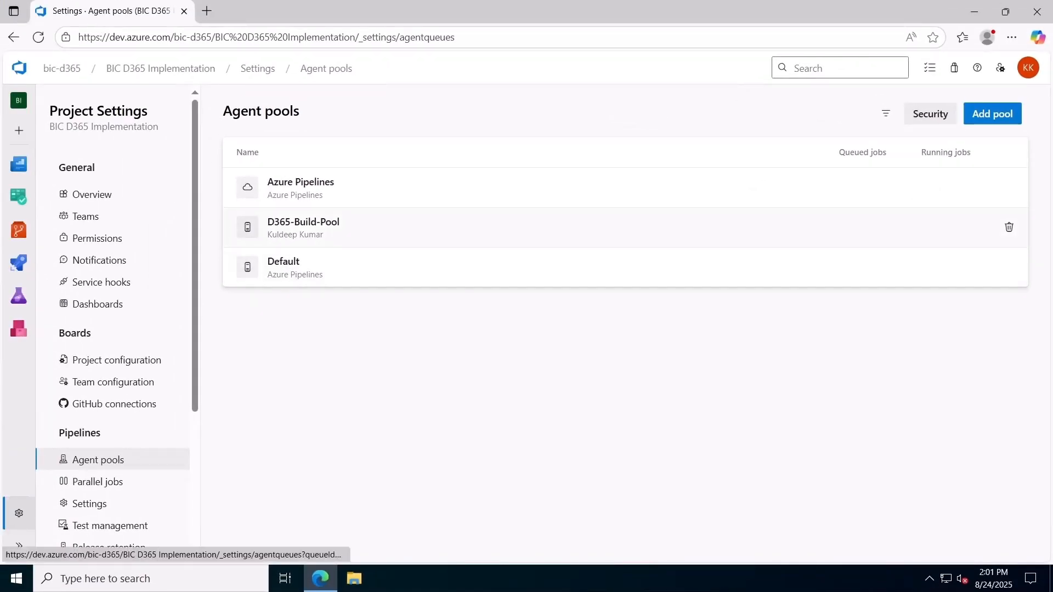
Find Microsoft Dynamics Lifecycle Services in a new browser tab by searching "lcs dynamics v2" and sign in
left_click(206, 11)
type("lcs")
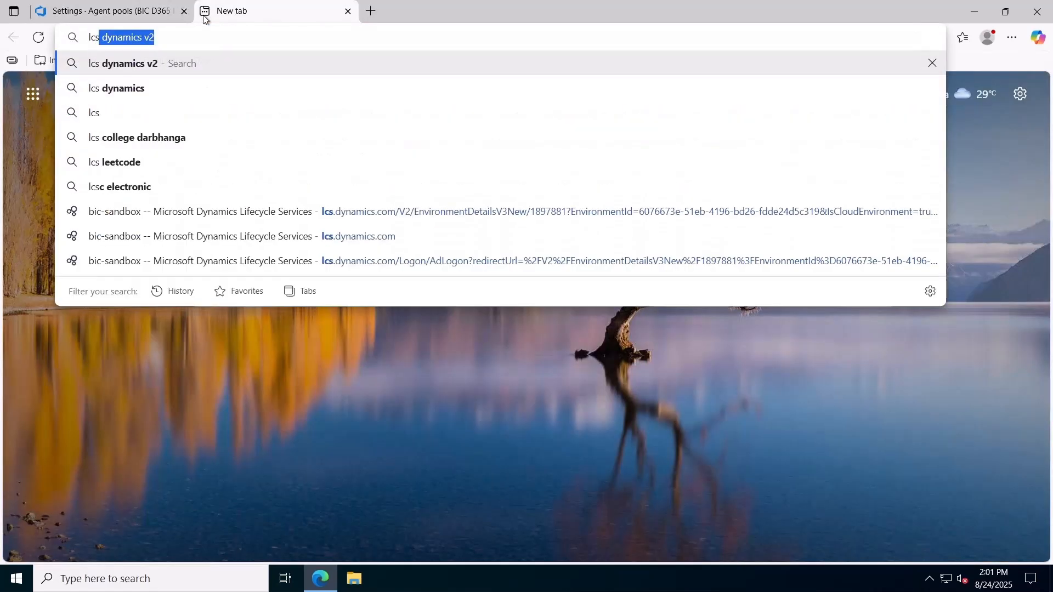
key("Return")
left_click(170, 198)
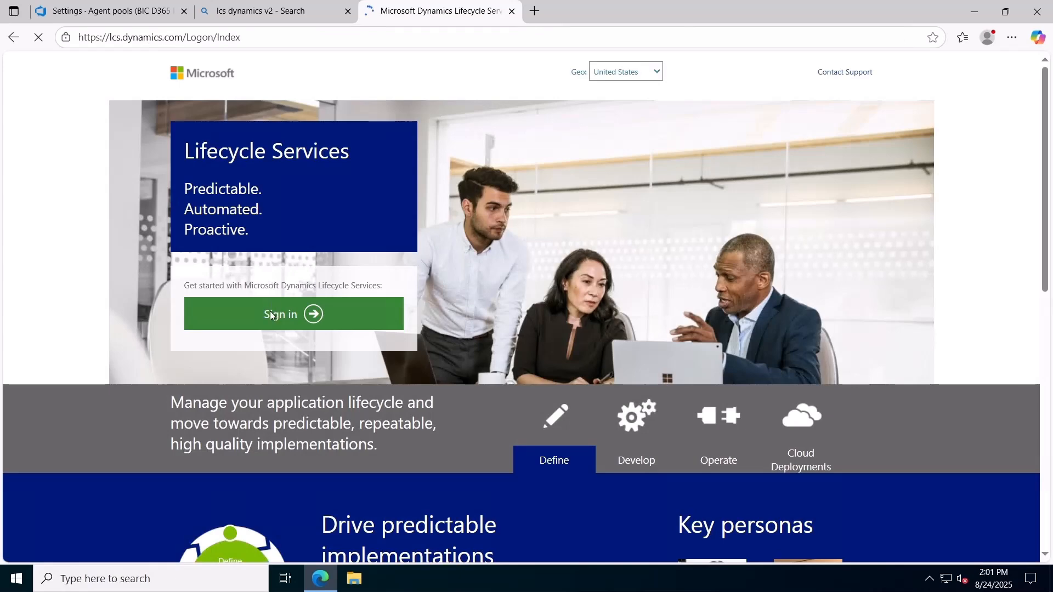
left_click(270, 315)
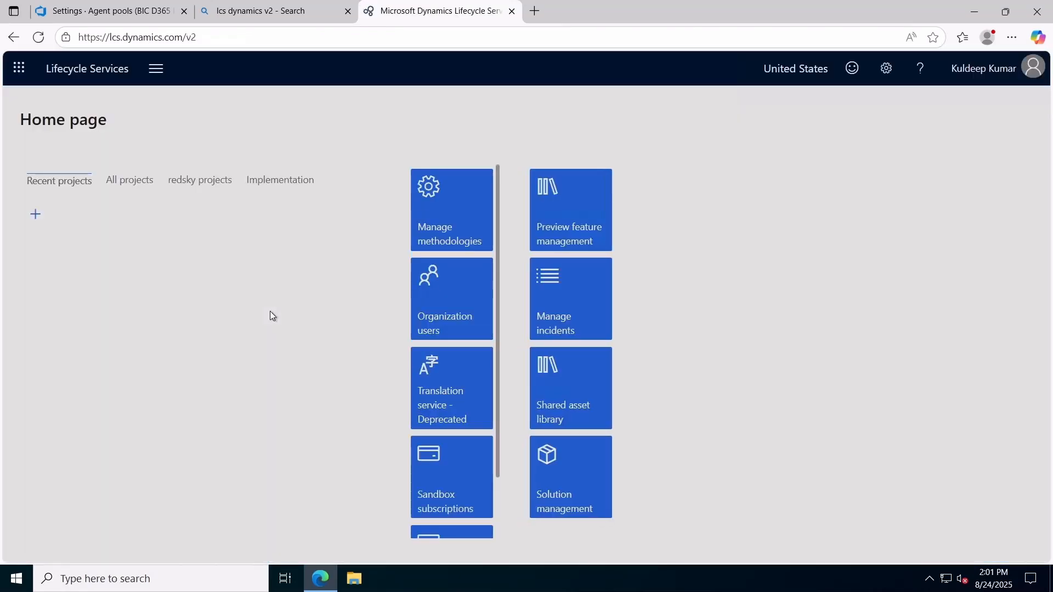
Open the cloud-hosted environments of the BIC D365 Implementation project
left_click(71, 278)
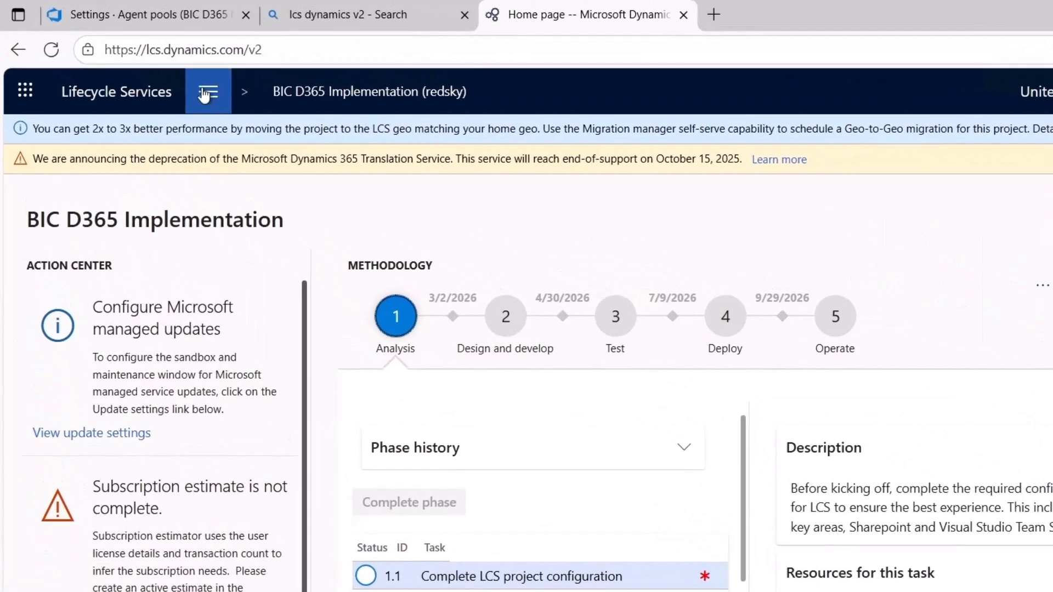
left_click(203, 93)
left_click(223, 196)
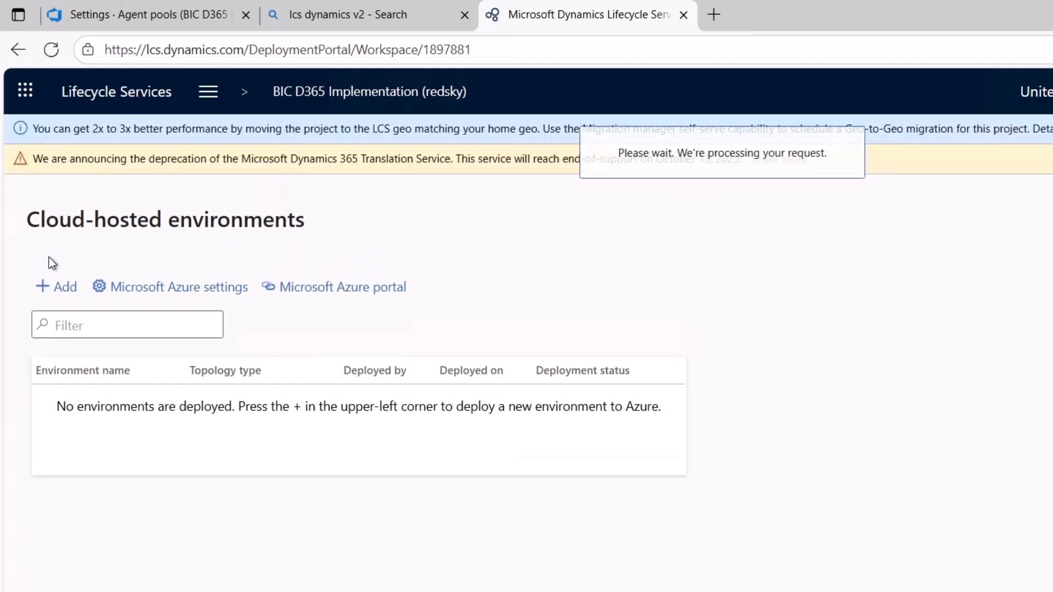
Add a cloud-hosted environment with application version 10.0.43, Platform Update 67, and the DEVTEST topology Finance and Operations - Build and Test
left_click(61, 285)
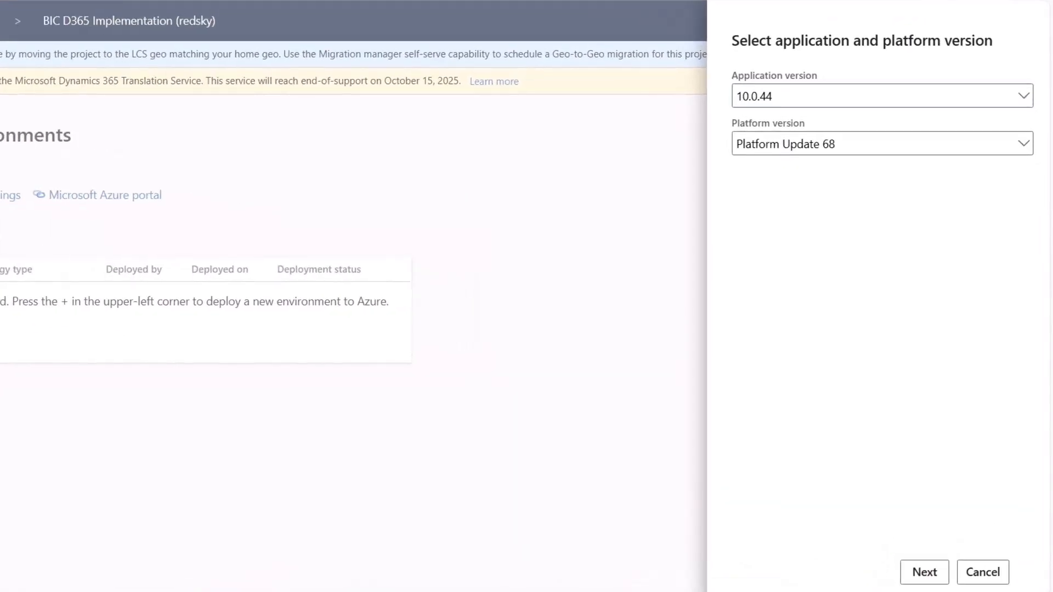
left_click(826, 98)
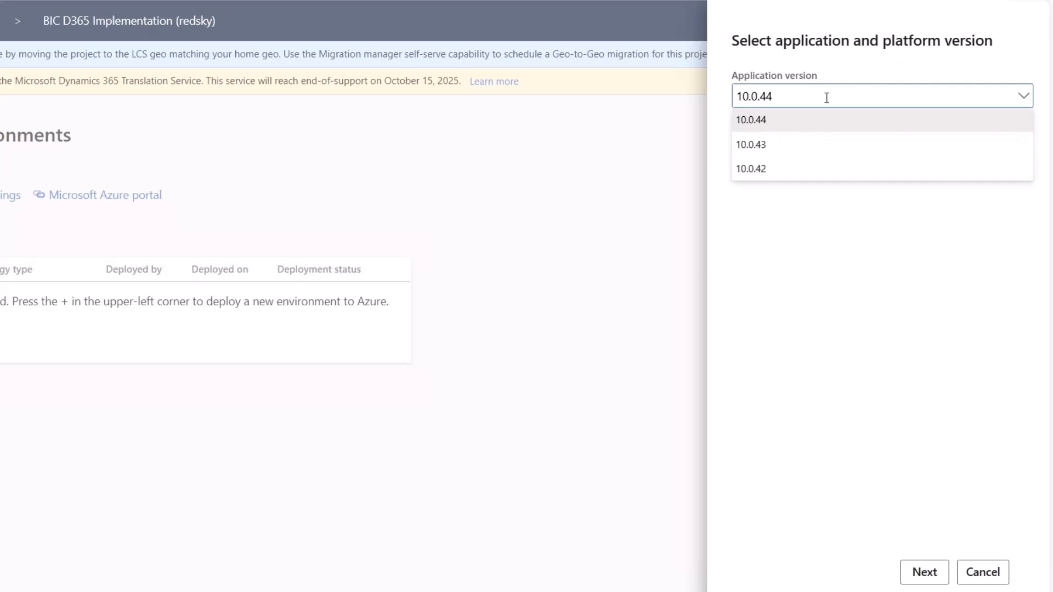
left_click(809, 145)
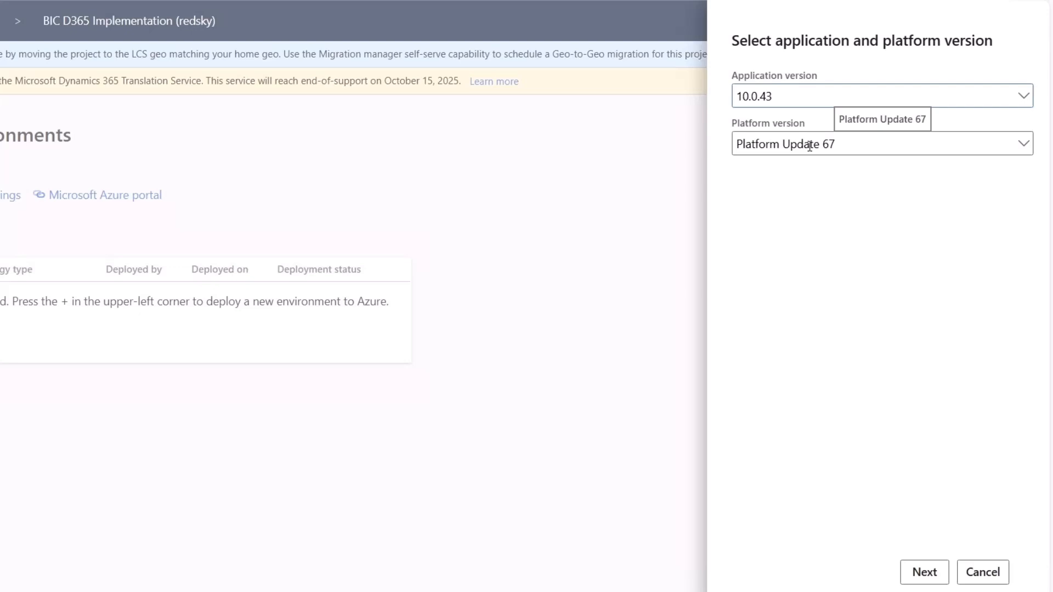
left_click(933, 572)
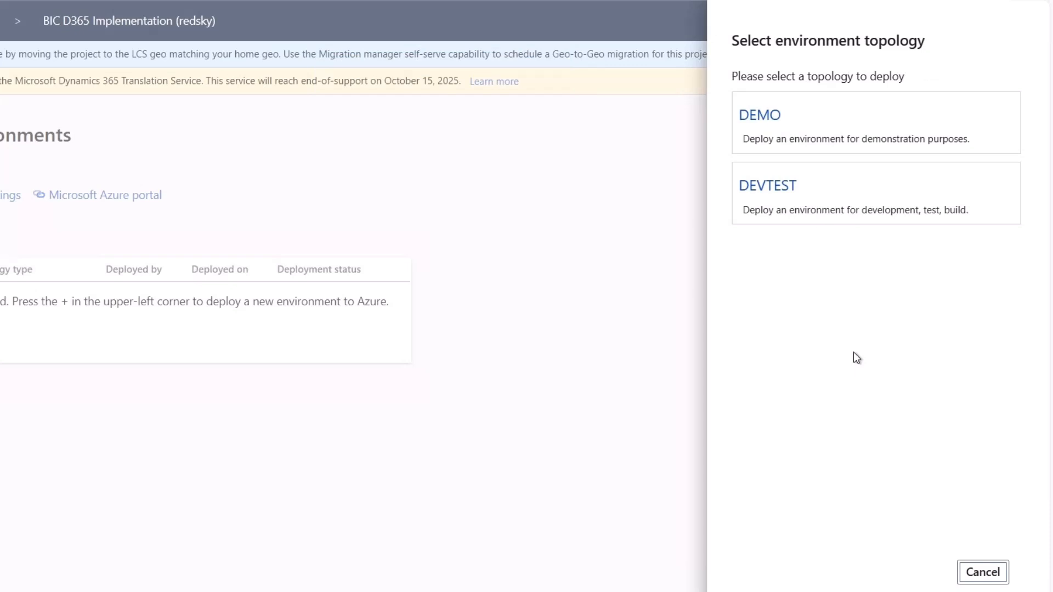
left_click(813, 201)
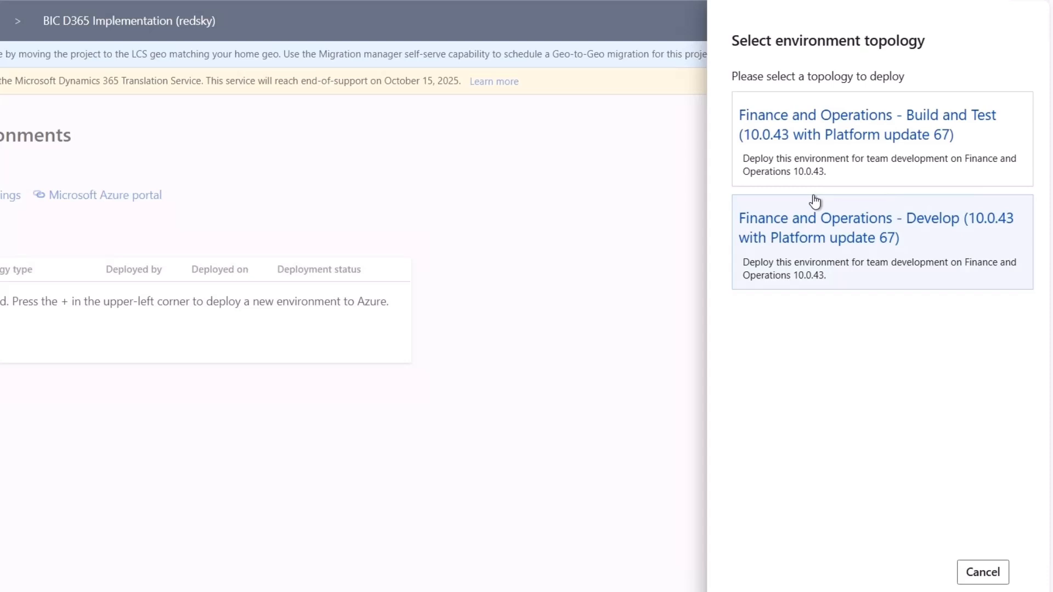
left_click(837, 159)
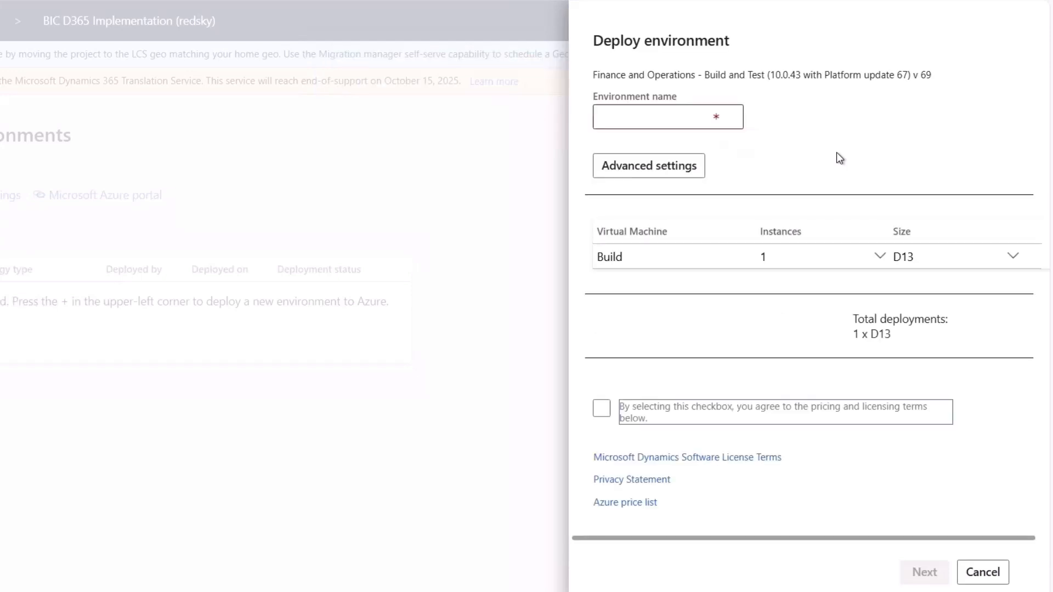
Name the environment BIC-Build and set the build agent name to BIC-Build in the advanced deployment settings
left_click(646, 116)
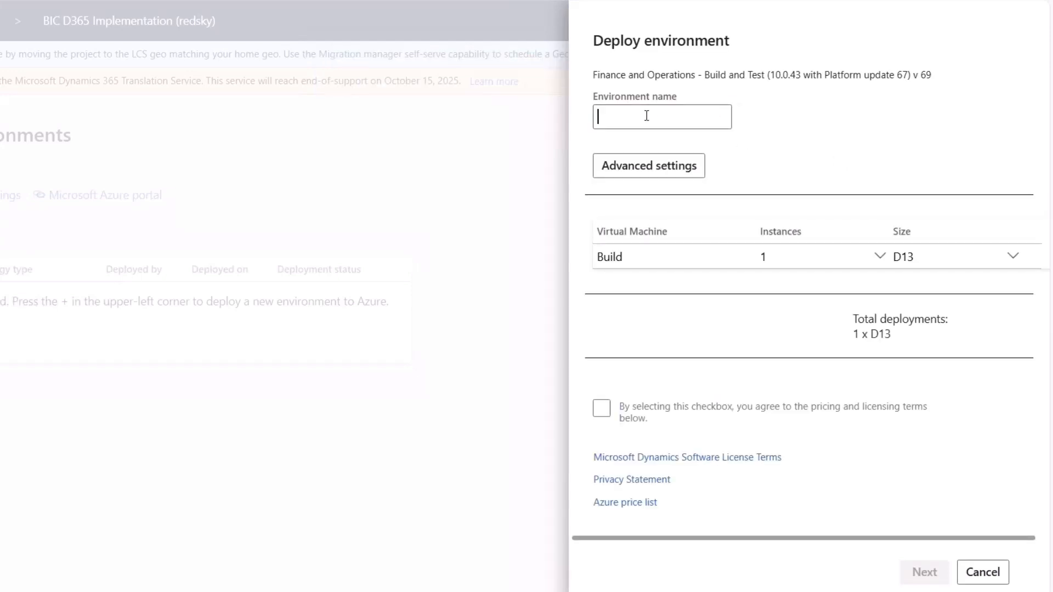
type("BIC-Build")
left_click(651, 170)
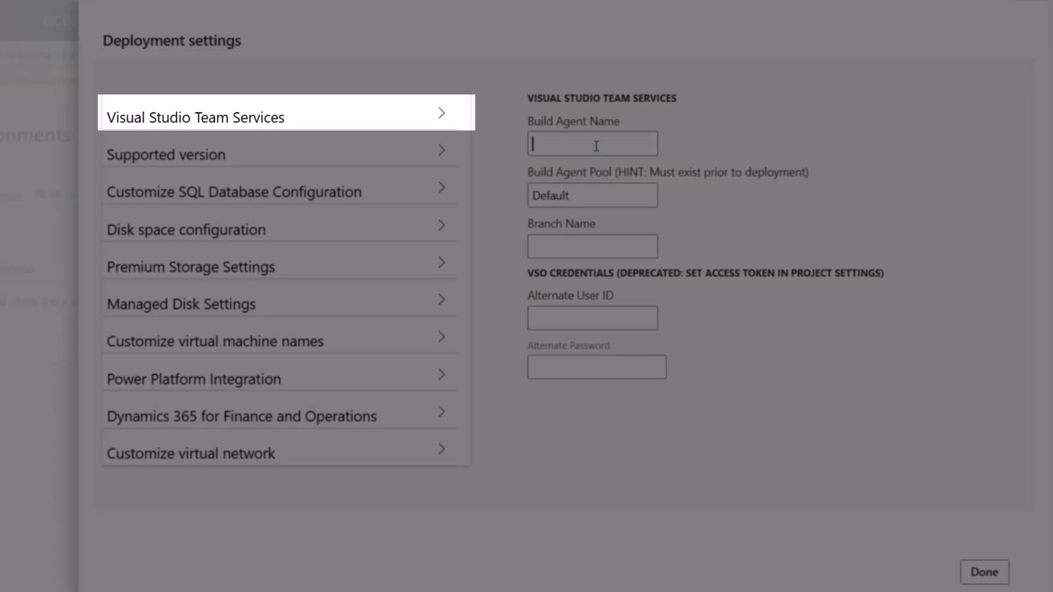
type("BIC-Build")
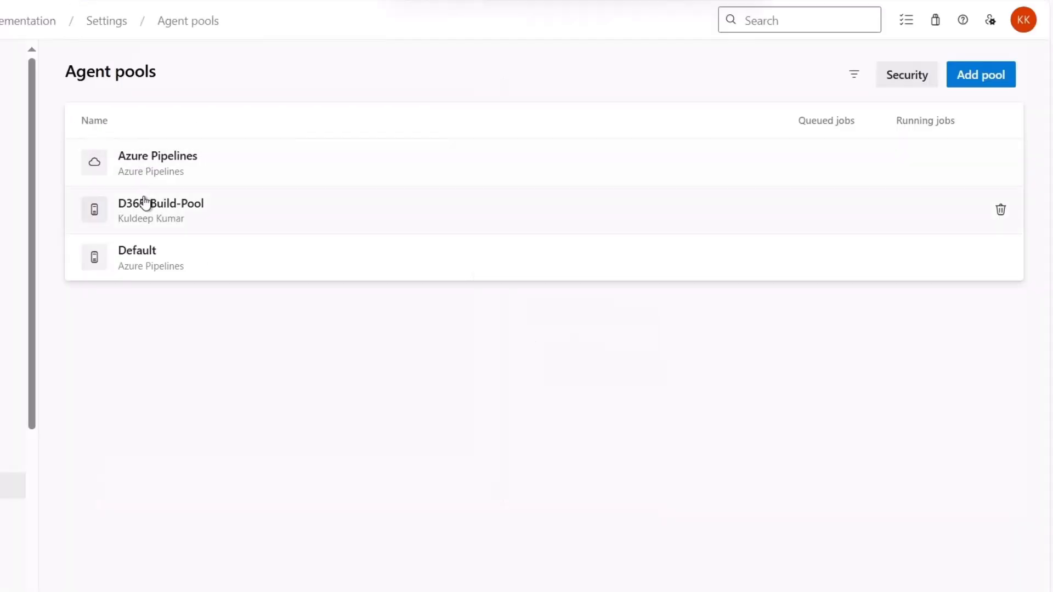
Set the build agent pool to D365-Build-Pool, copied from the Azure DevOps agent pools, and the branch name to dev
left_click(145, 208)
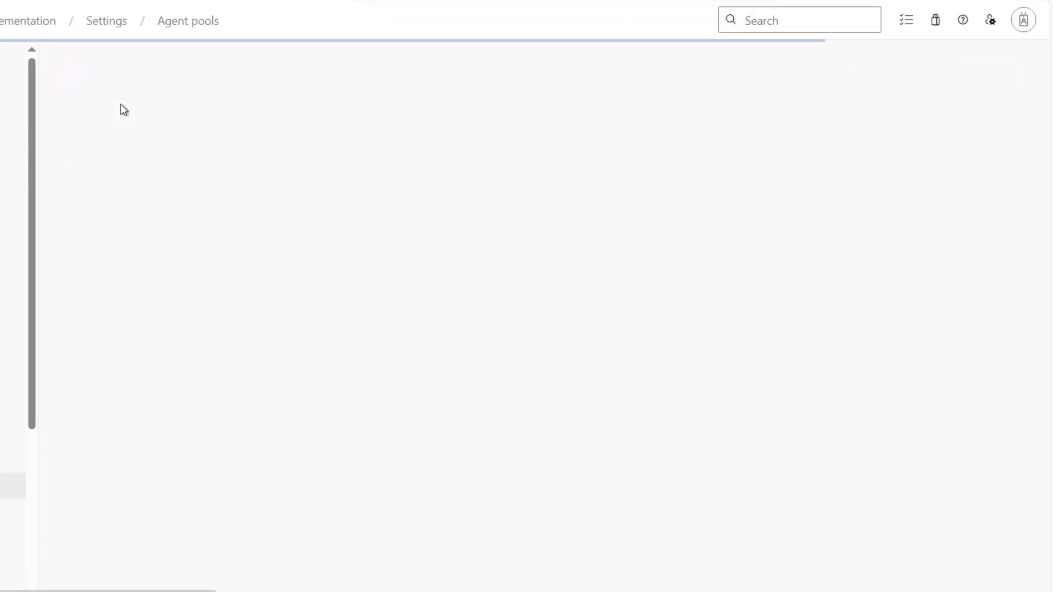
triple_click(137, 72)
key("ctrl+c")
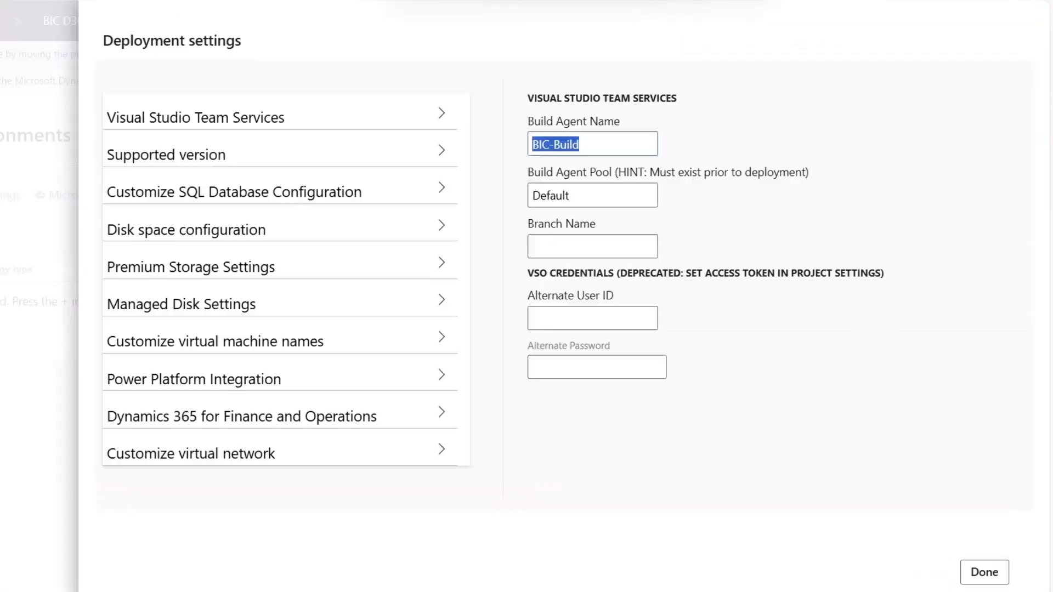
double_click(598, 195)
key("ctrl+v")
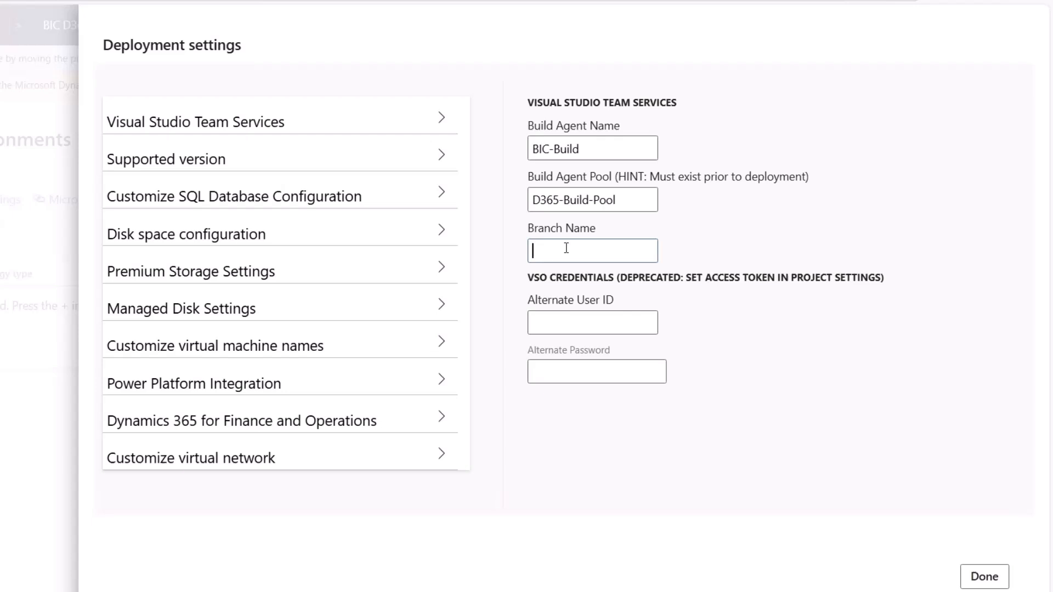
type("dev")
Reuse the build agent name BIC-Build as the Build virtual machine's name and apply the deployment settings
left_click(581, 149)
key("ctrl+a")
key("ctrl+c")
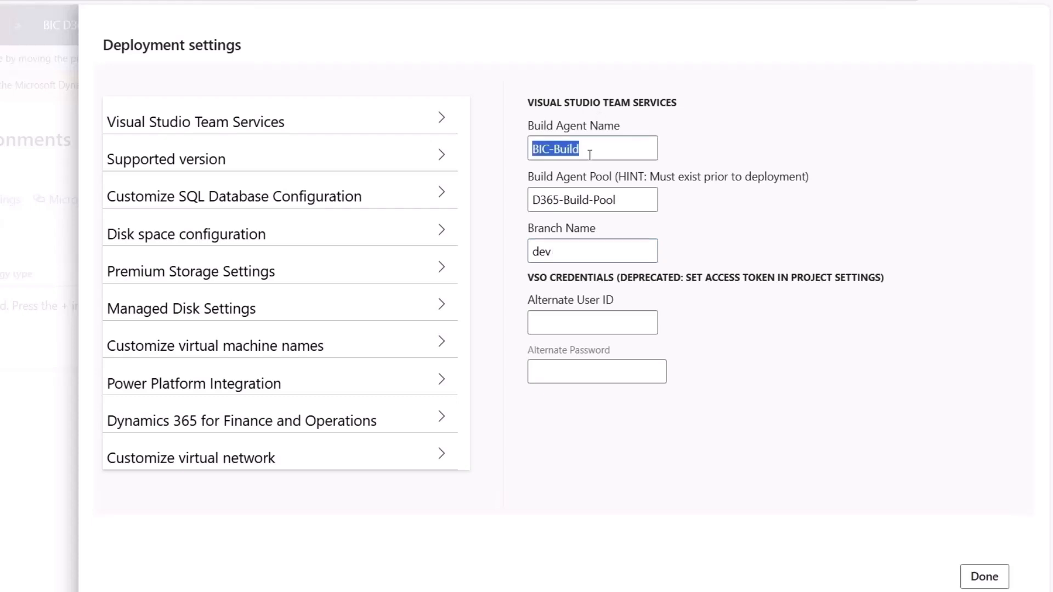
left_click(362, 338)
key("ctrl+v")
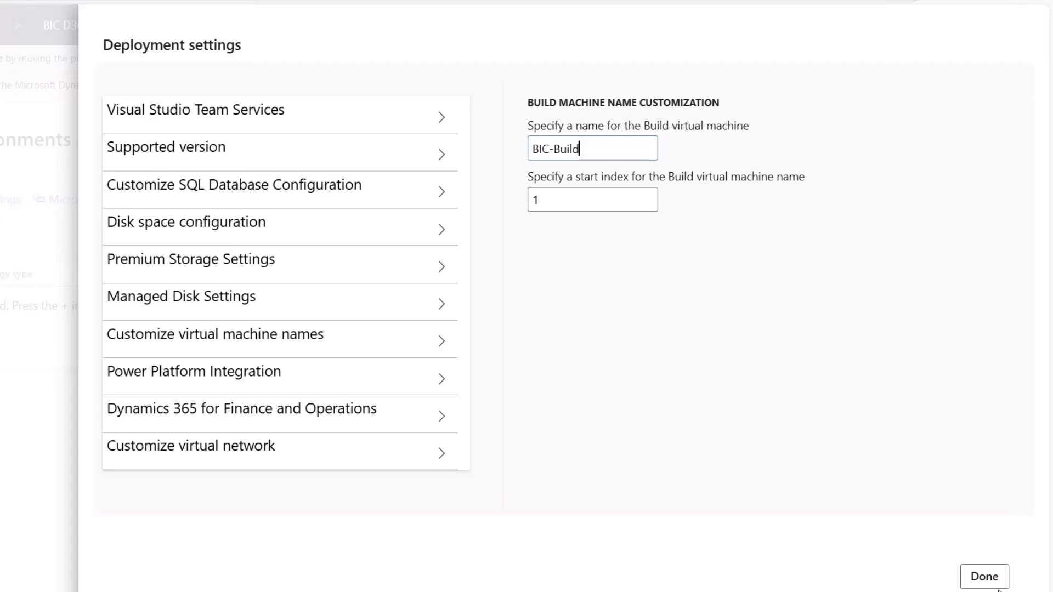
left_click(984, 576)
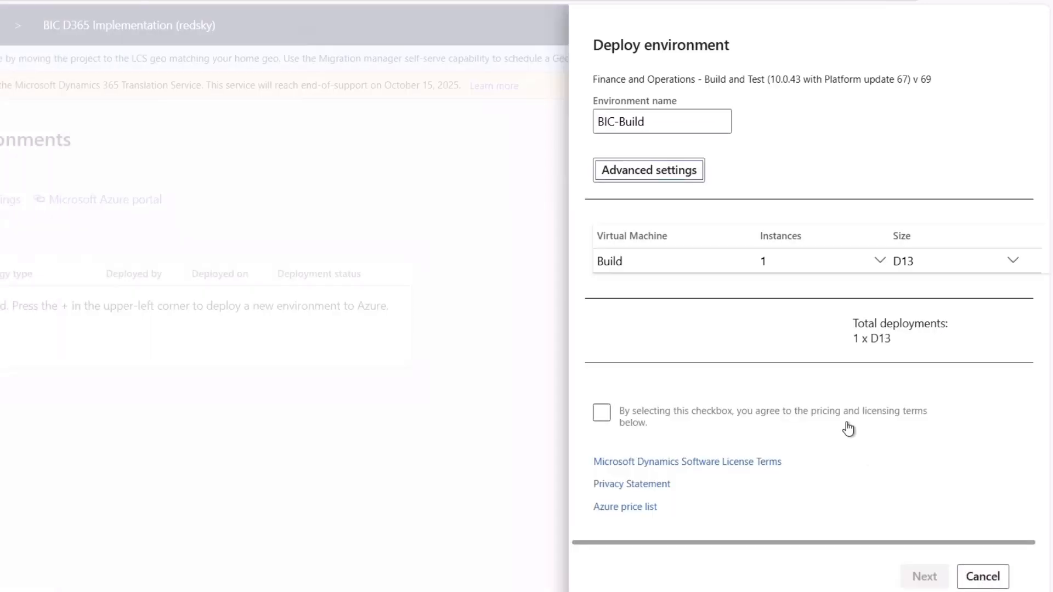
Set the Build virtual machine's size to E4 v3, accept the pricing and licensing terms, and deploy the environment
left_click(1011, 262)
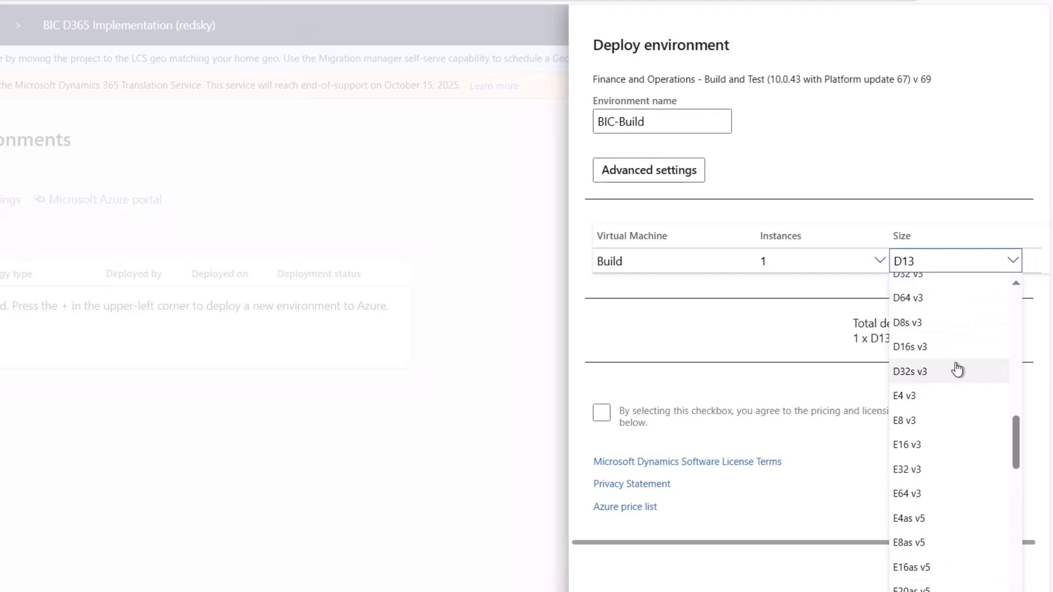
left_click(949, 397)
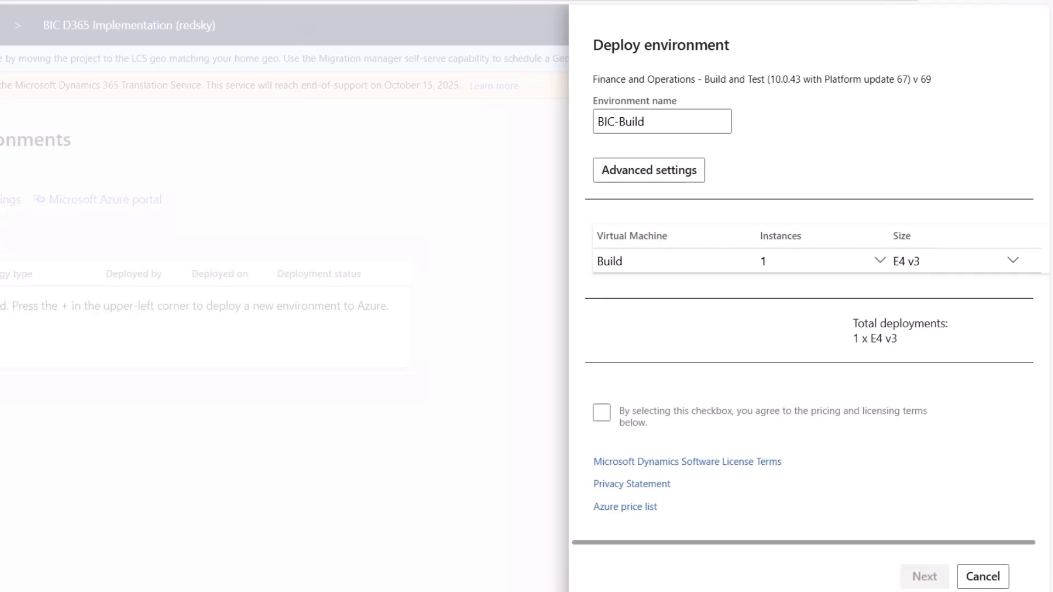
left_click(601, 412)
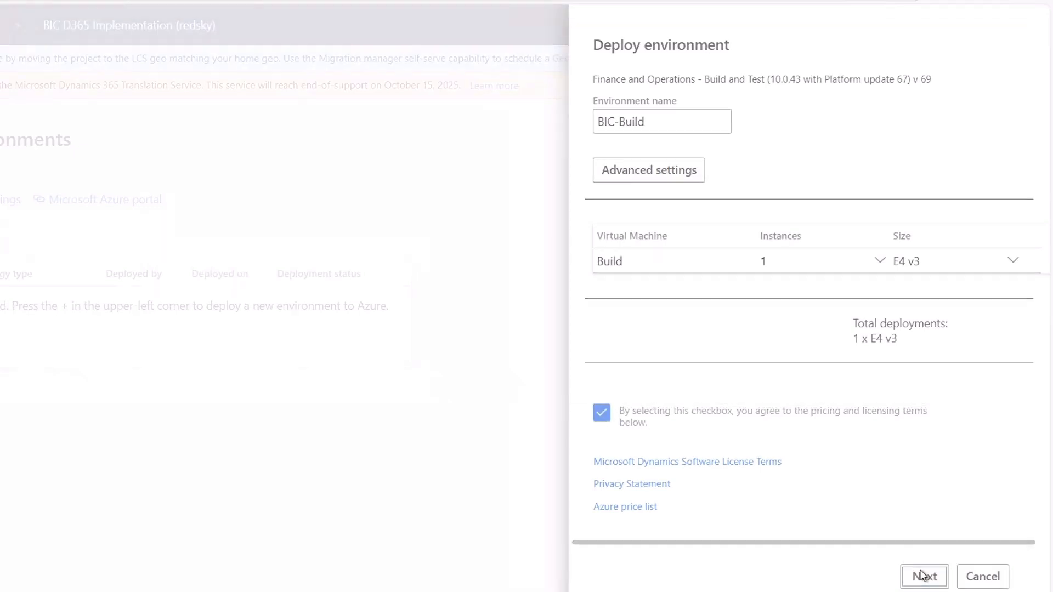
left_click(923, 576)
left_click(614, 316)
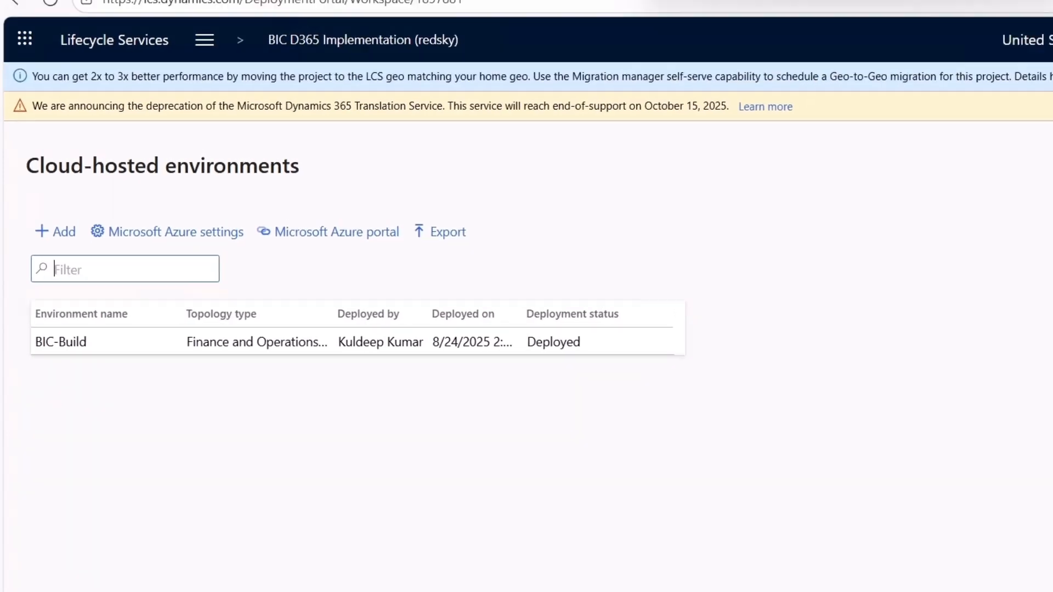
Open the Azure portal in a new browser tab and open the BIC-Build-1 virtual machine from all resources
key("ctrl+t")
type("portal.azure.com")
key("Return")
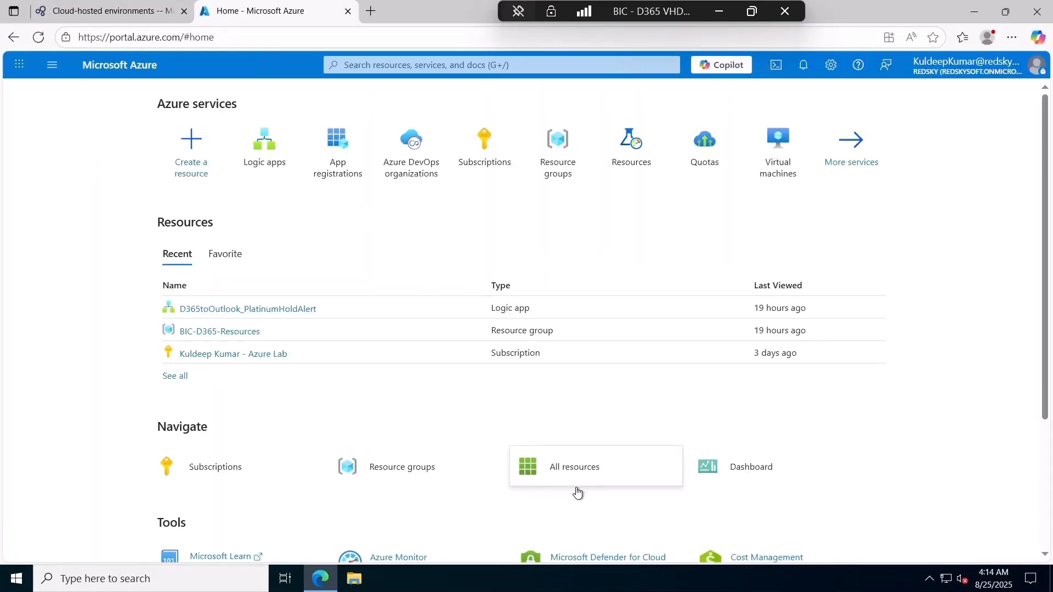
left_click(563, 472)
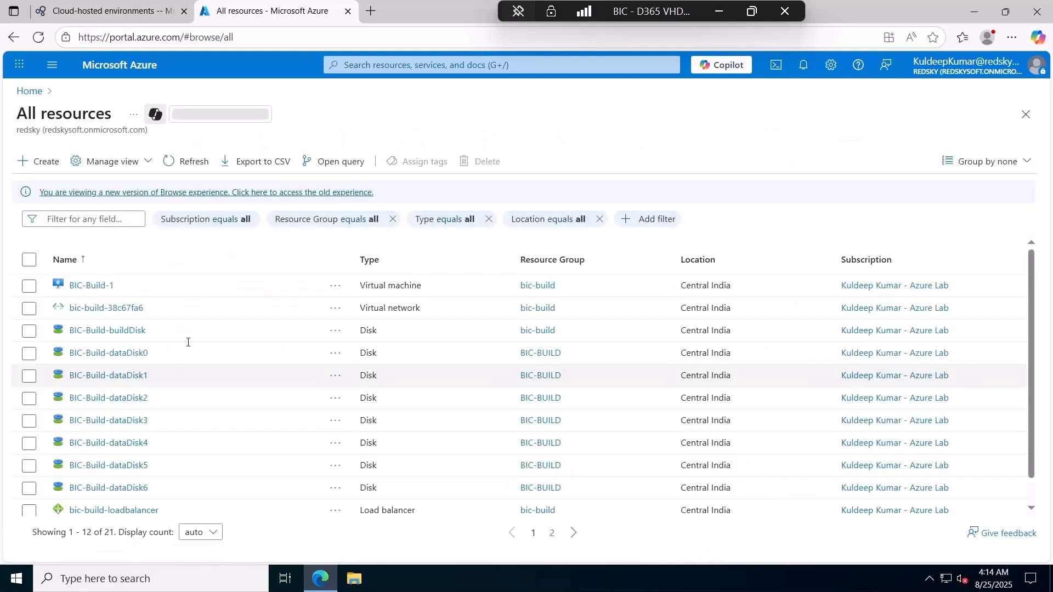
left_click(83, 286)
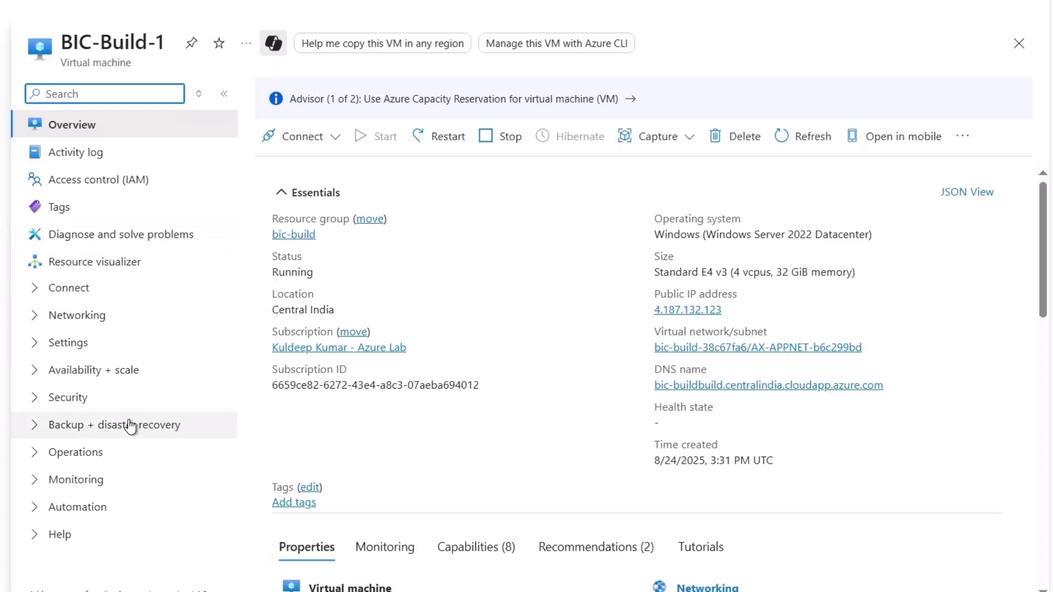
Reset the BIC-Build-1 administrator account's password, entering and confirming the new password, and check the request in the notifications
left_click(34, 539)
left_click(35, 536)
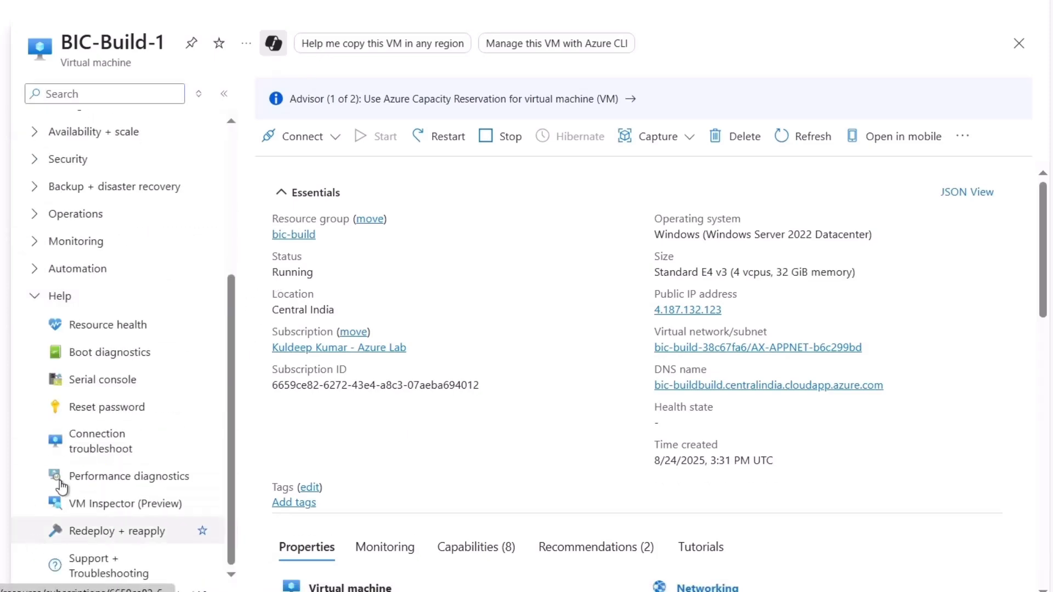
left_click(131, 411)
double_click(330, 261)
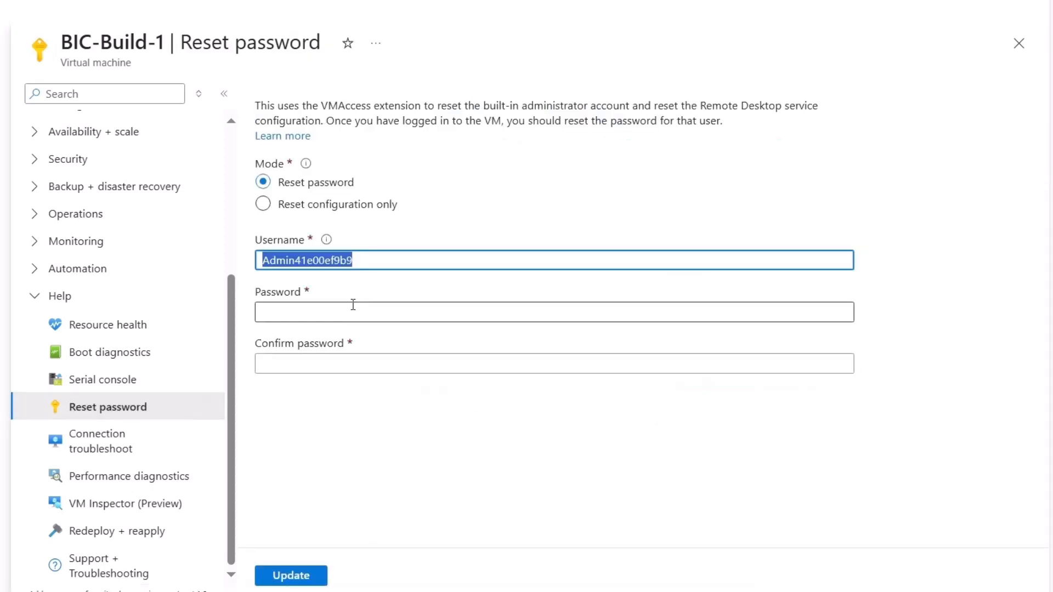
left_click(354, 310)
key("ctrl+v")
left_click(742, 371)
key("ctrl+v")
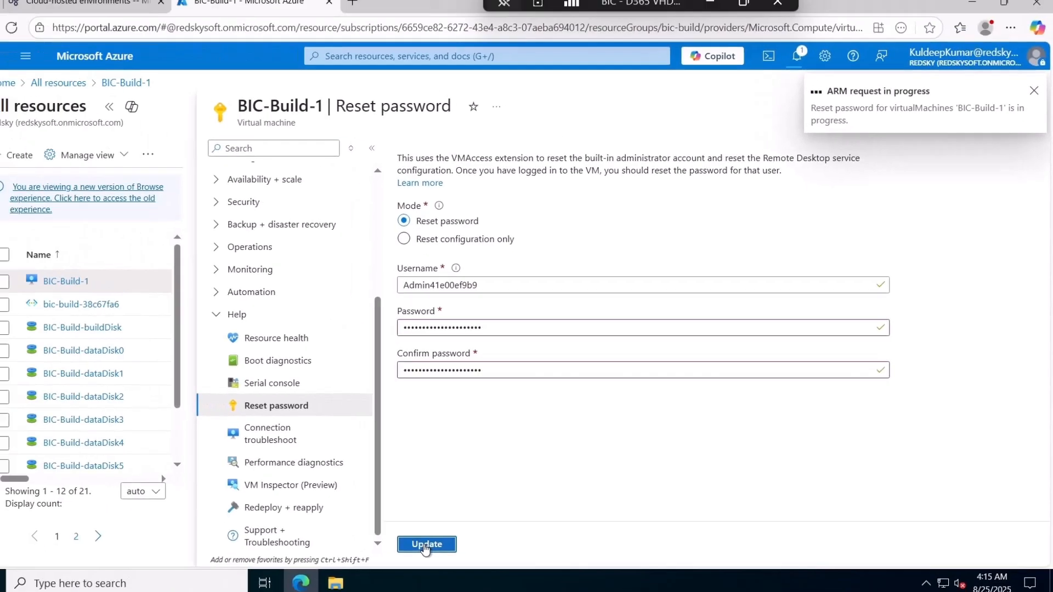
left_click(804, 67)
Return to the BIC-Build-1 overview and save the administrator credentials in the browser
scroll(77, 447, "up", 5)
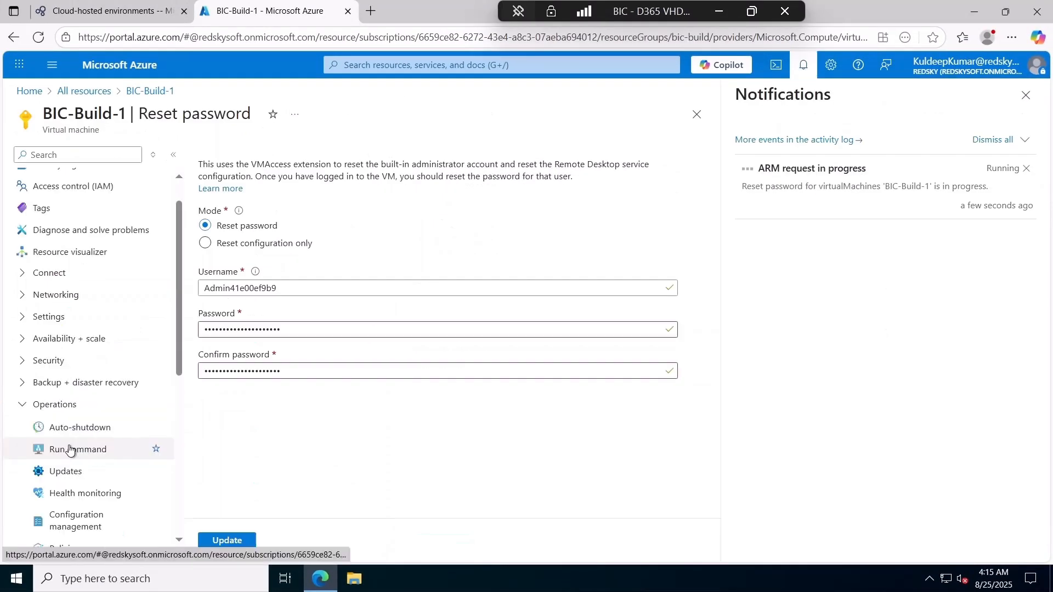
left_click(65, 178)
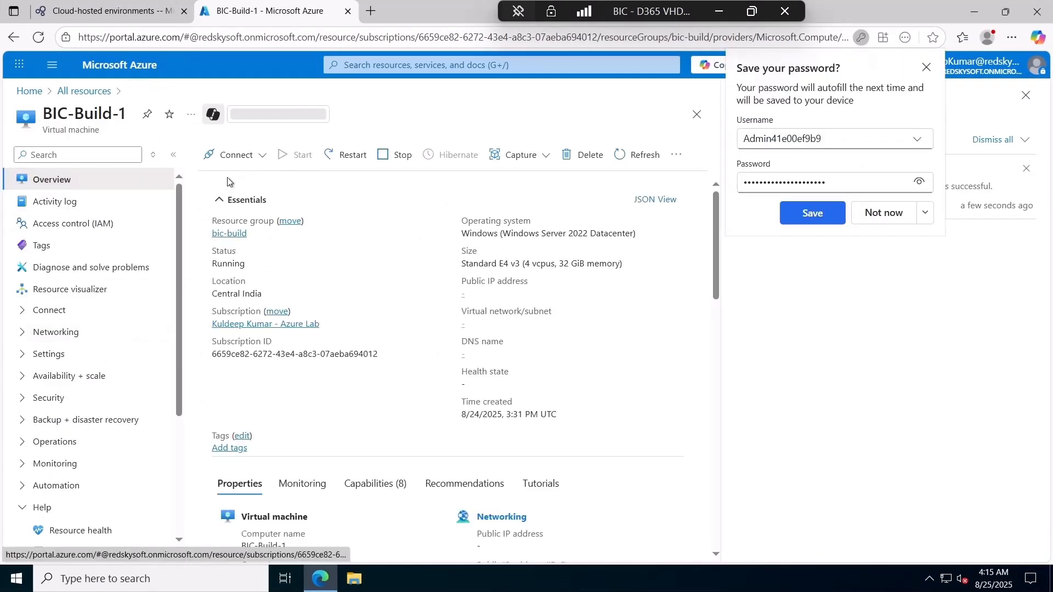
left_click(812, 212)
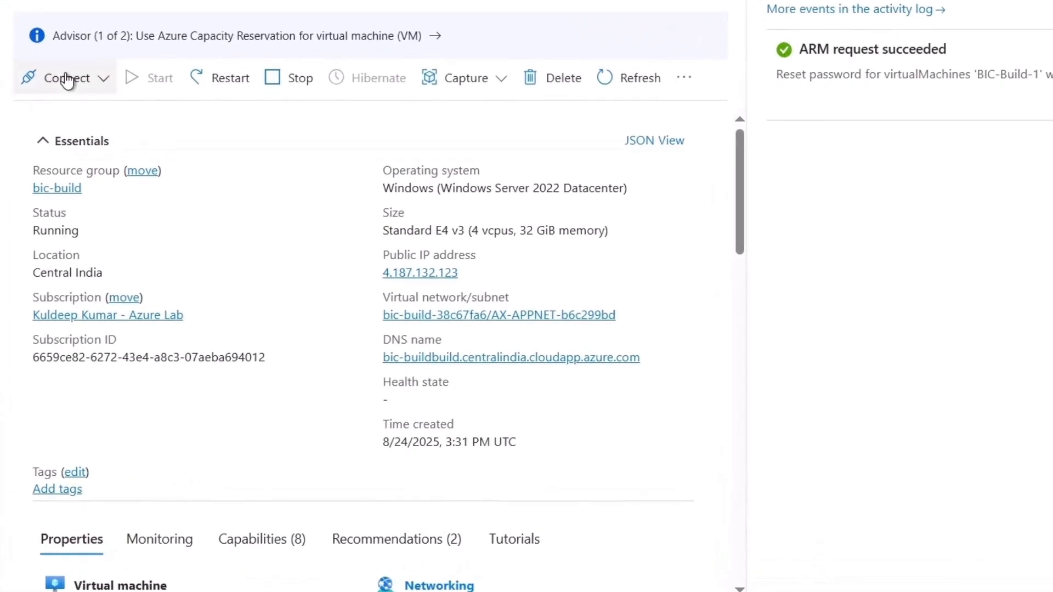
Connect to BIC-Build-1 through Azure Bastion in a new browser tab, using the administrator username and VM password
left_click(140, 125)
left_click(148, 183)
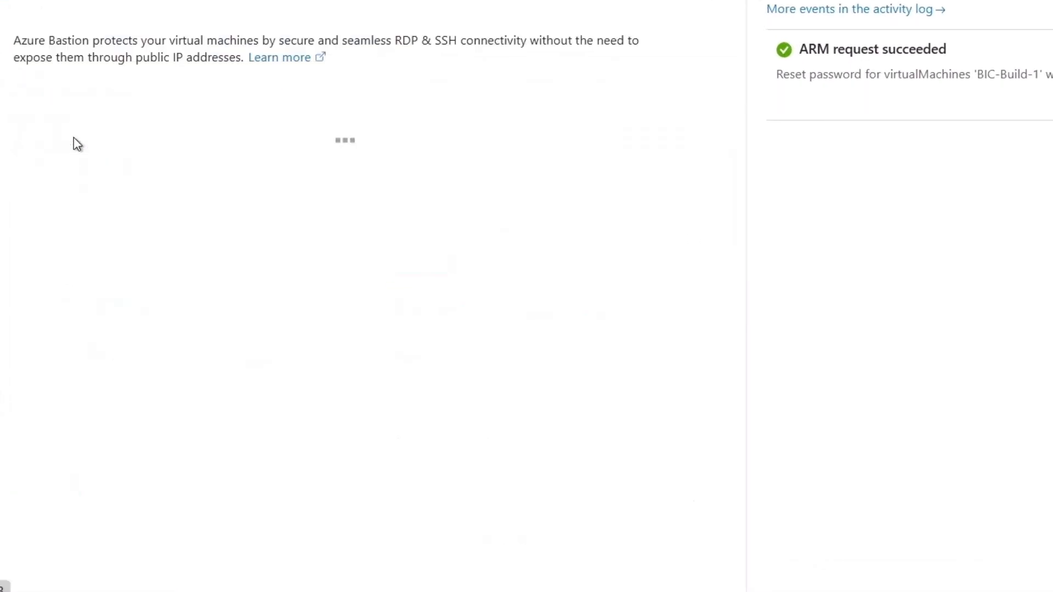
left_click(402, 325)
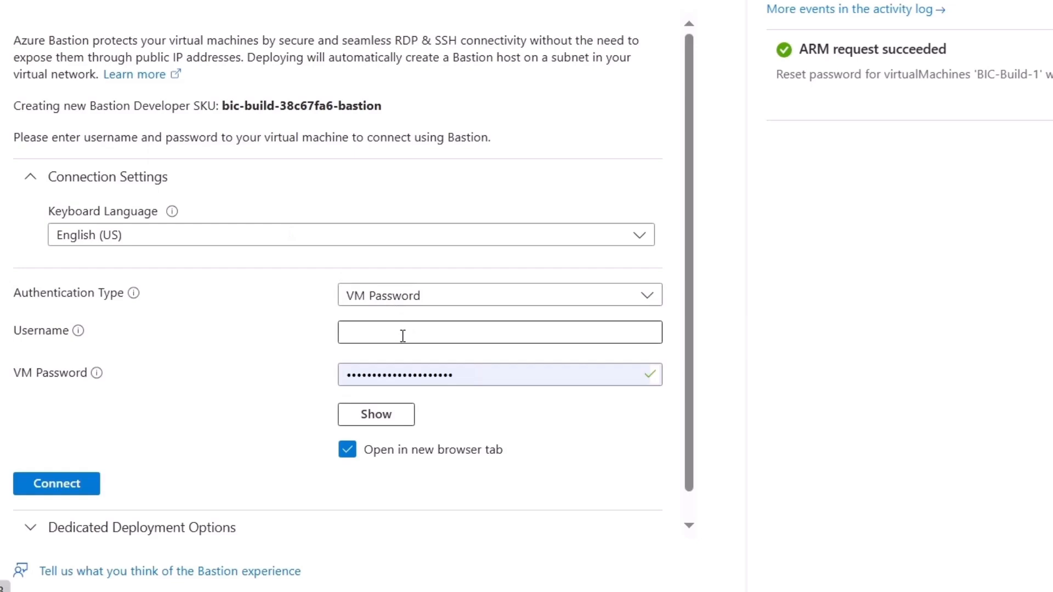
left_click(479, 403)
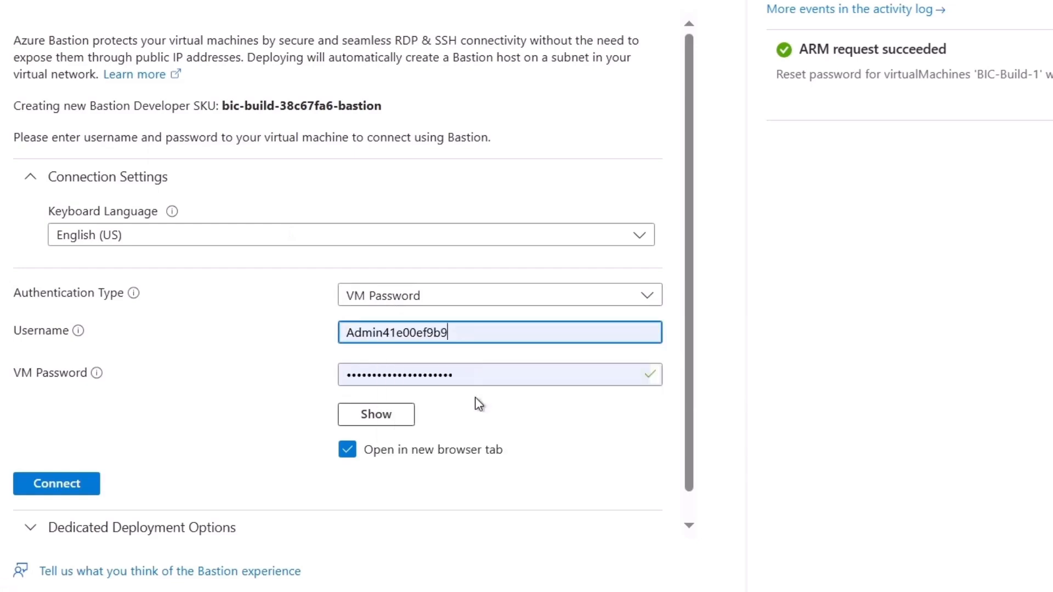
left_click(69, 485)
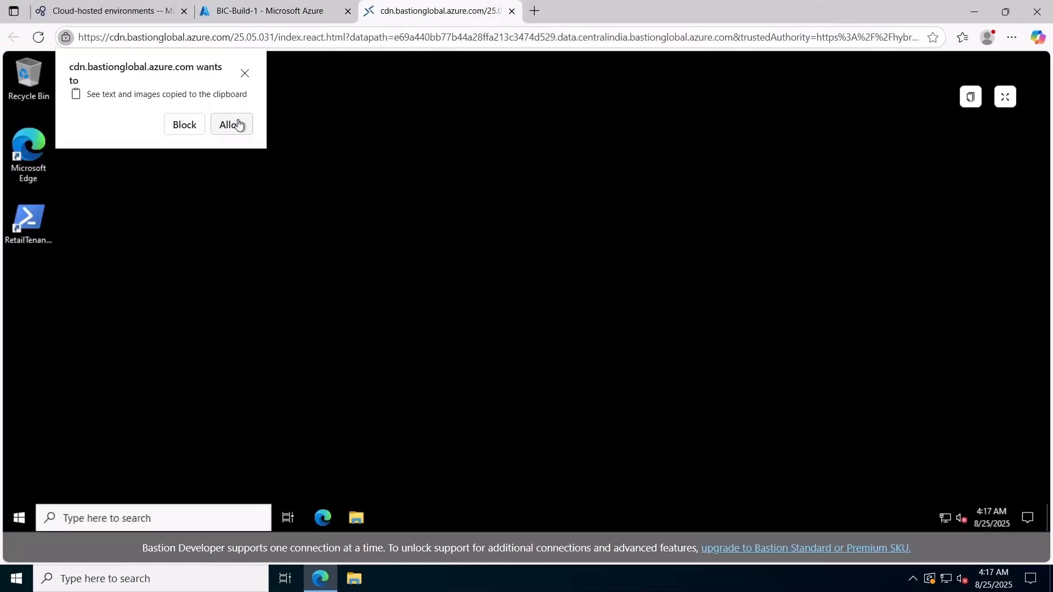
left_click(232, 125)
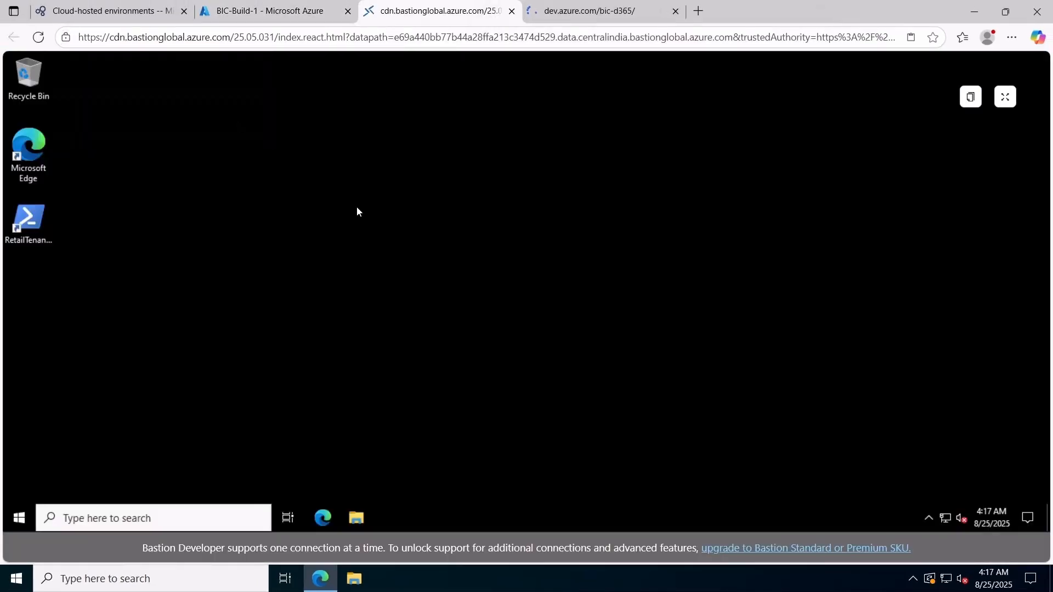
Review the drives in File Explorer on the remote virtual machine and open the Windows (C:) drive
left_click(356, 518)
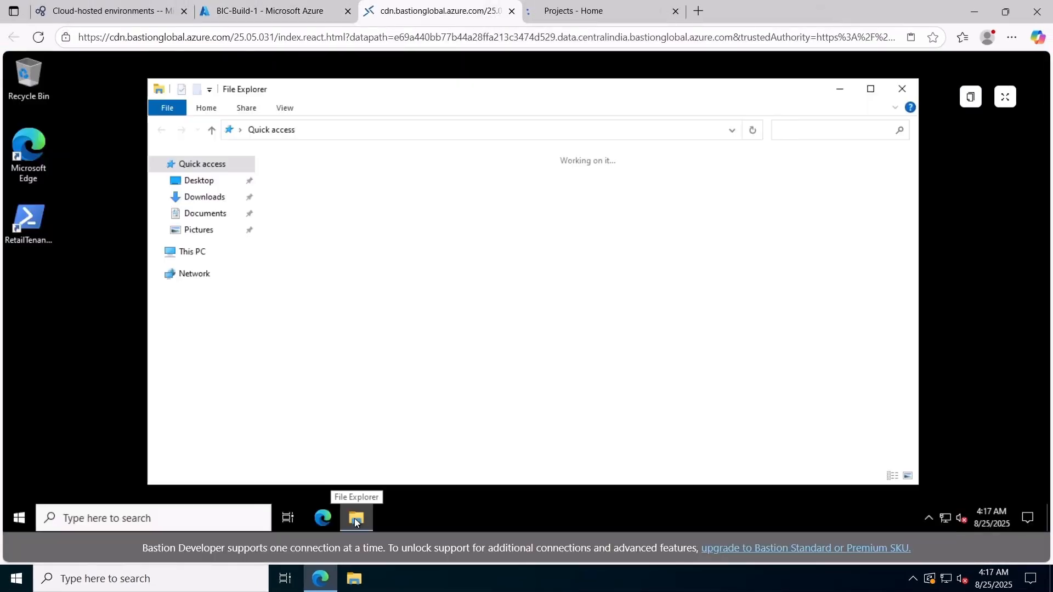
double_click(430, 92)
left_click(47, 218)
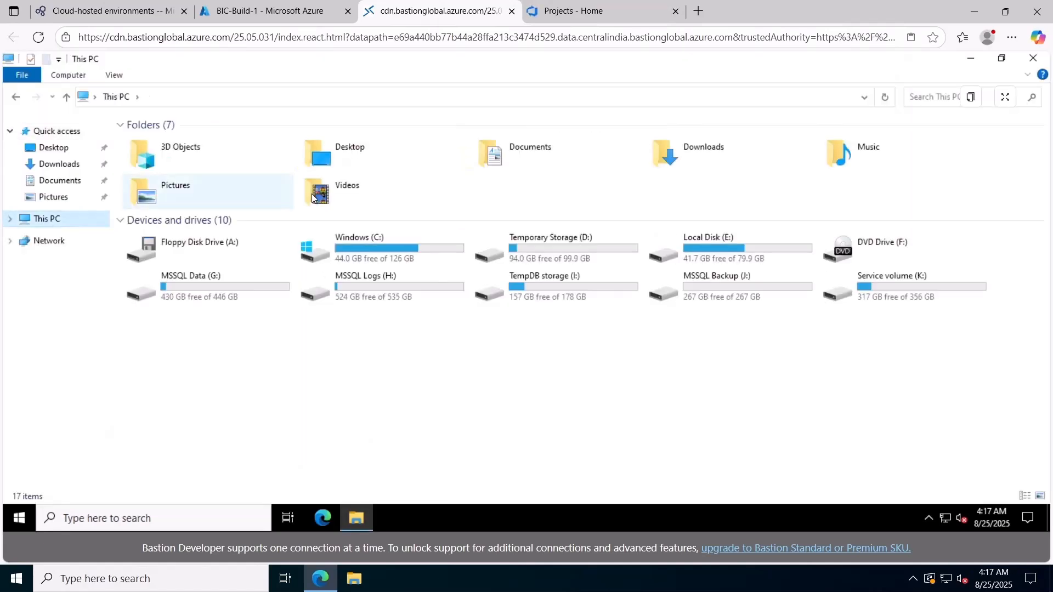
left_click(383, 252)
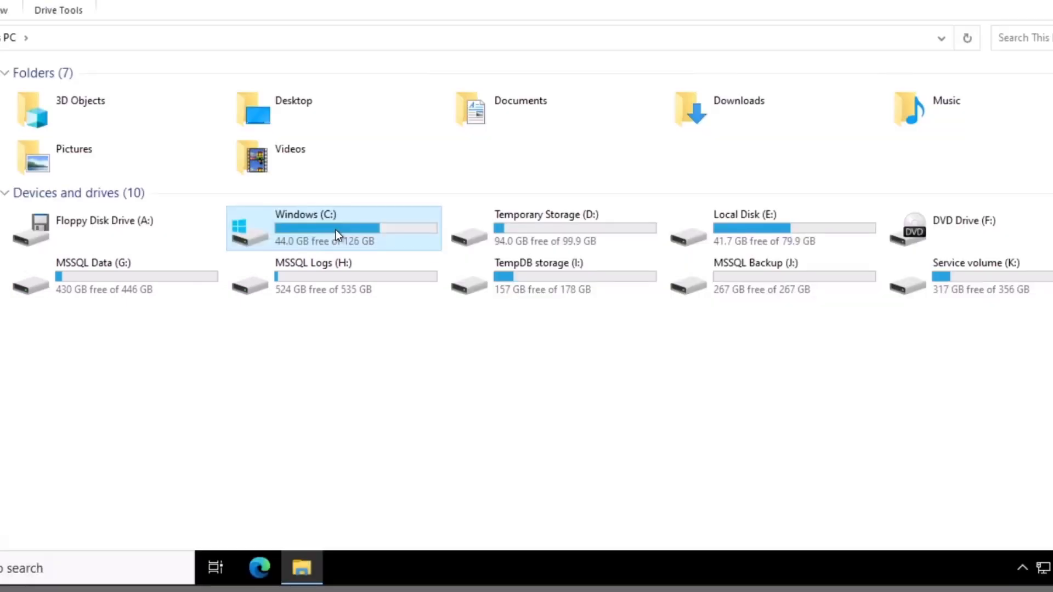
double_click(336, 233)
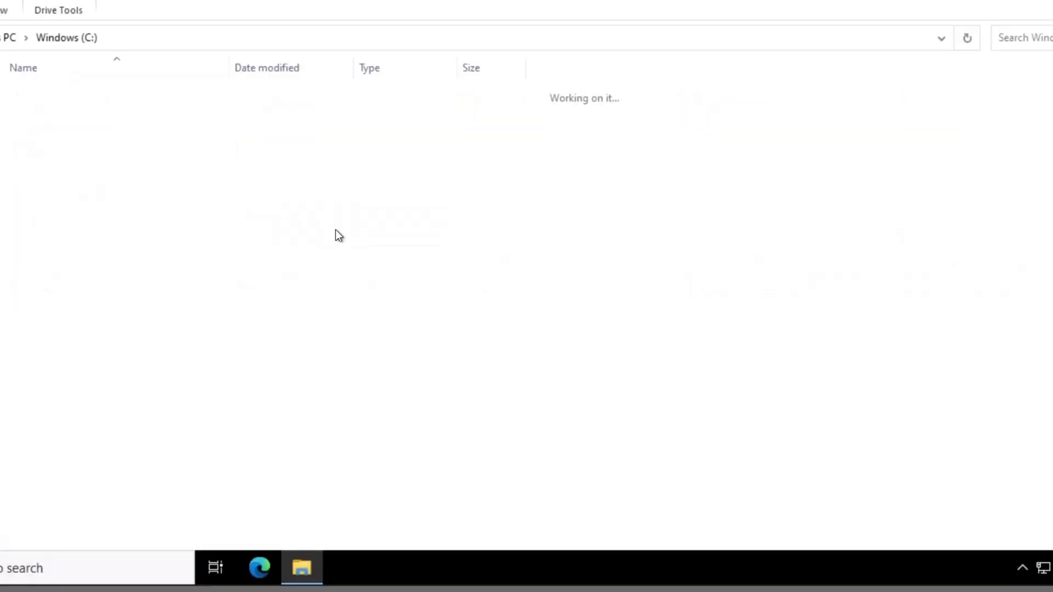
Examine the folders and files in the root of the remote machine's Windows (C:) drive
key("Up")
key("Up")
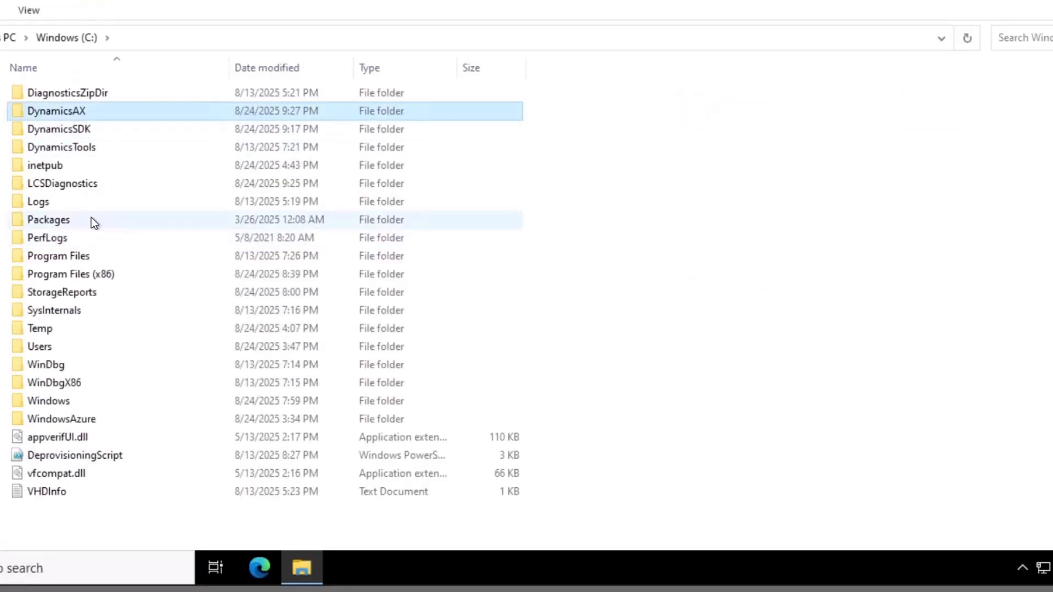
key("Up")
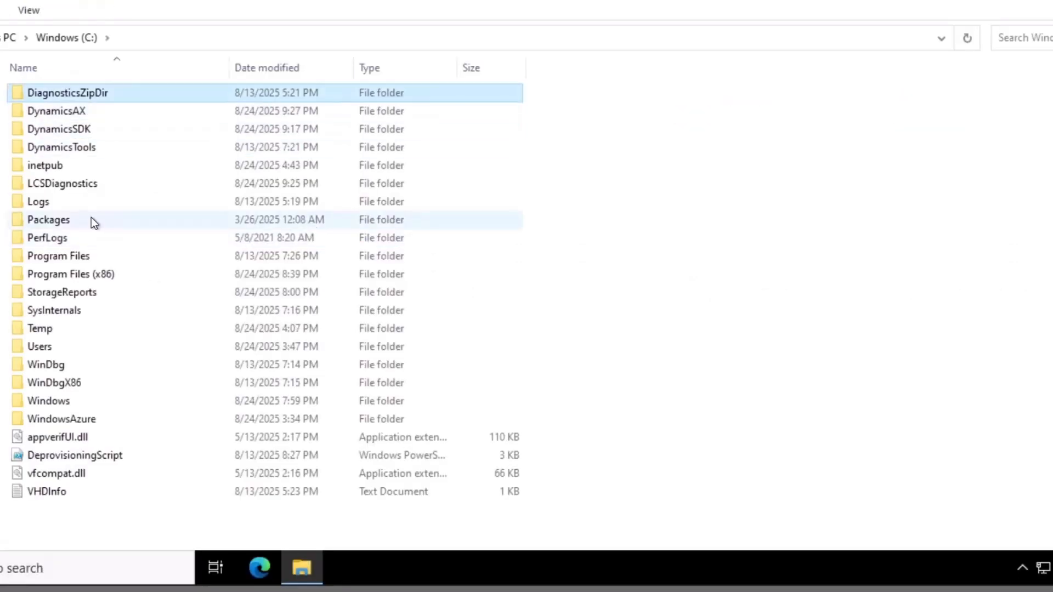
key("Down")
key("Down")
left_click(91, 220)
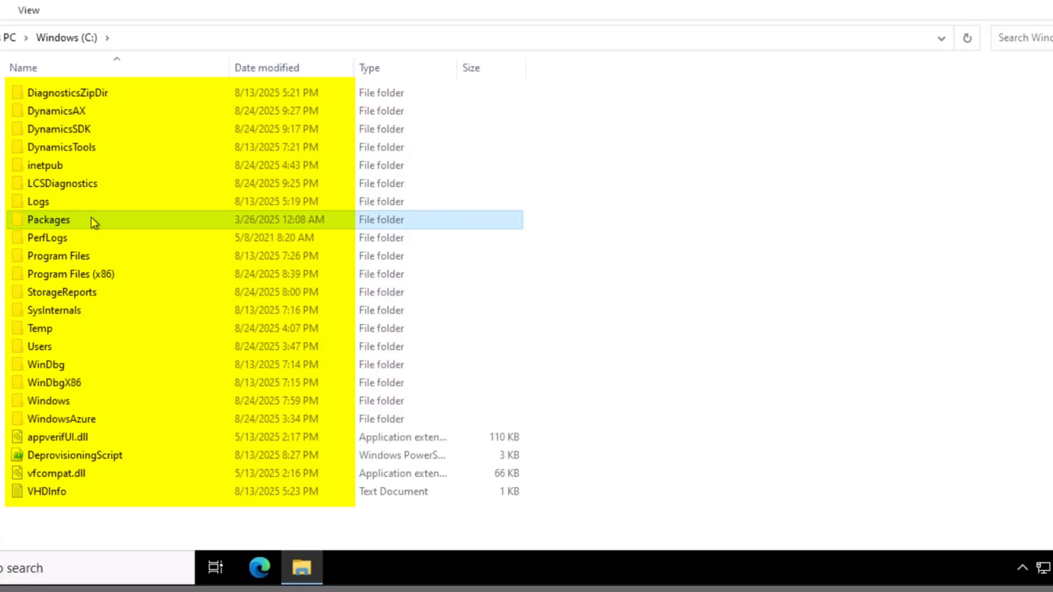
key("Down")
key("Down")
key("Down")
key("Down")
key("Down")
key("Down")
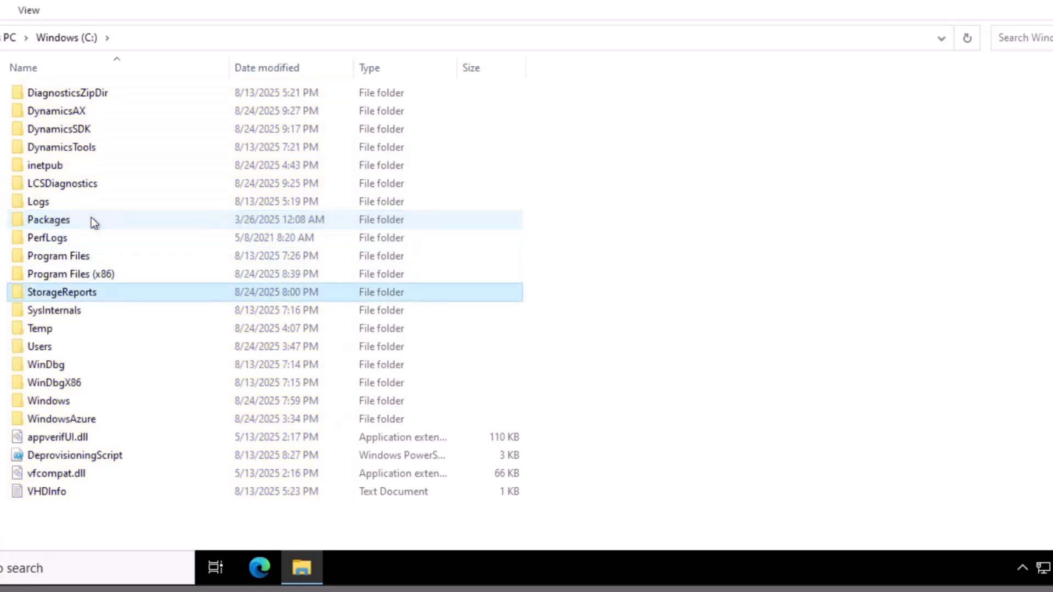
key("Down")
key("Down")
key("Down")
key("Down")
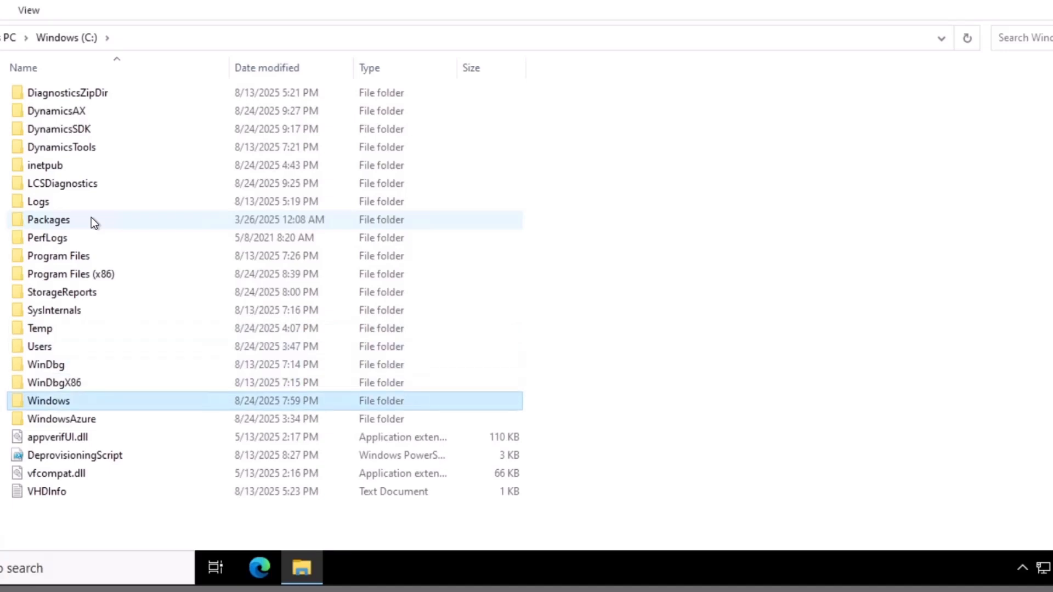
key("Down")
key("Down")
key("Down")
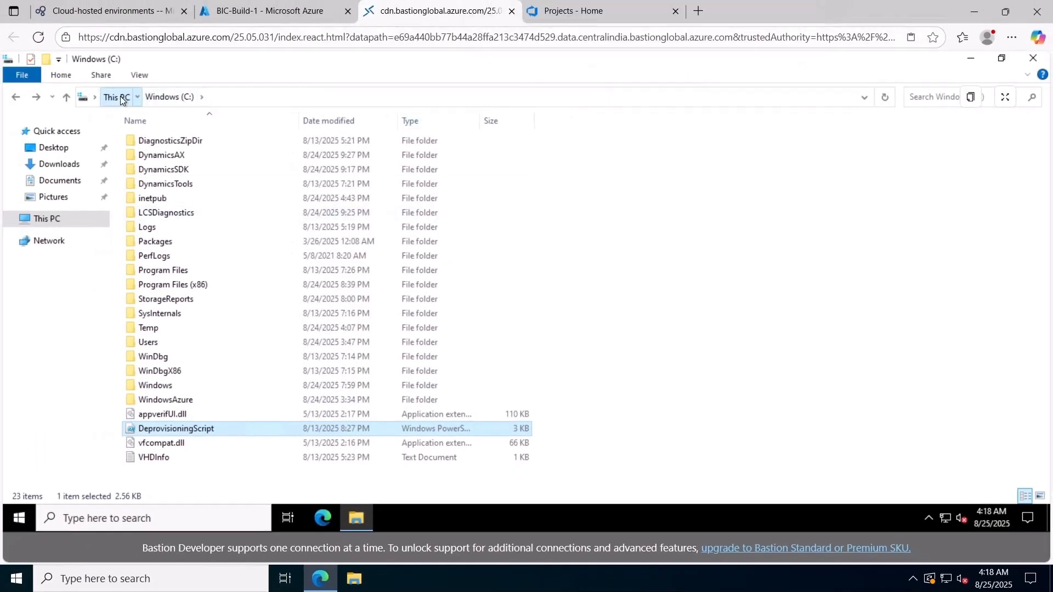
left_click(90, 83)
Switch to Azure DevOps, open the BIC D365 Implementation project, and review its repository changesets
left_click(581, 13)
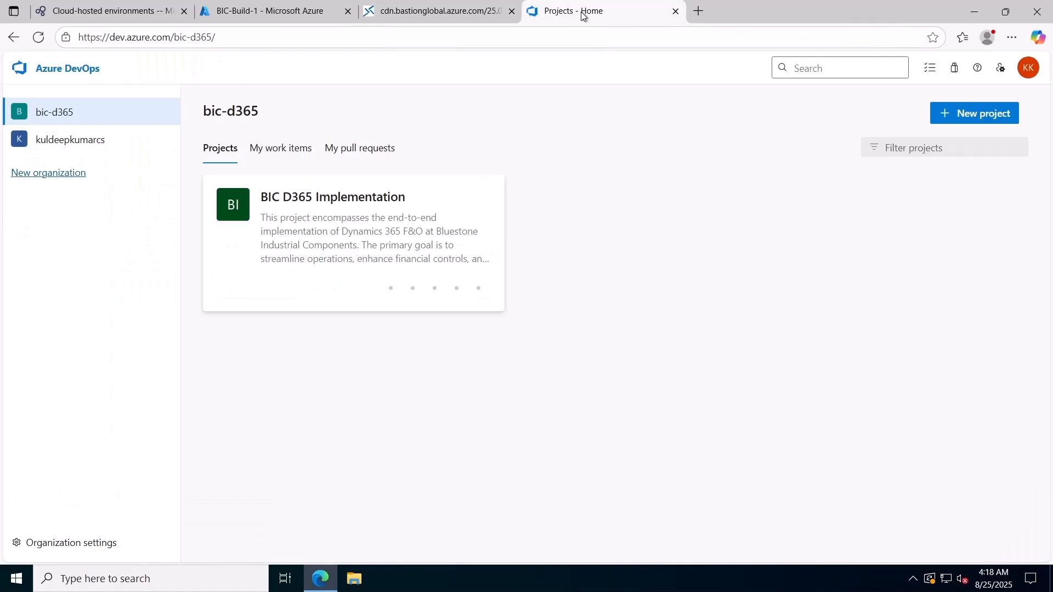
left_click(285, 244)
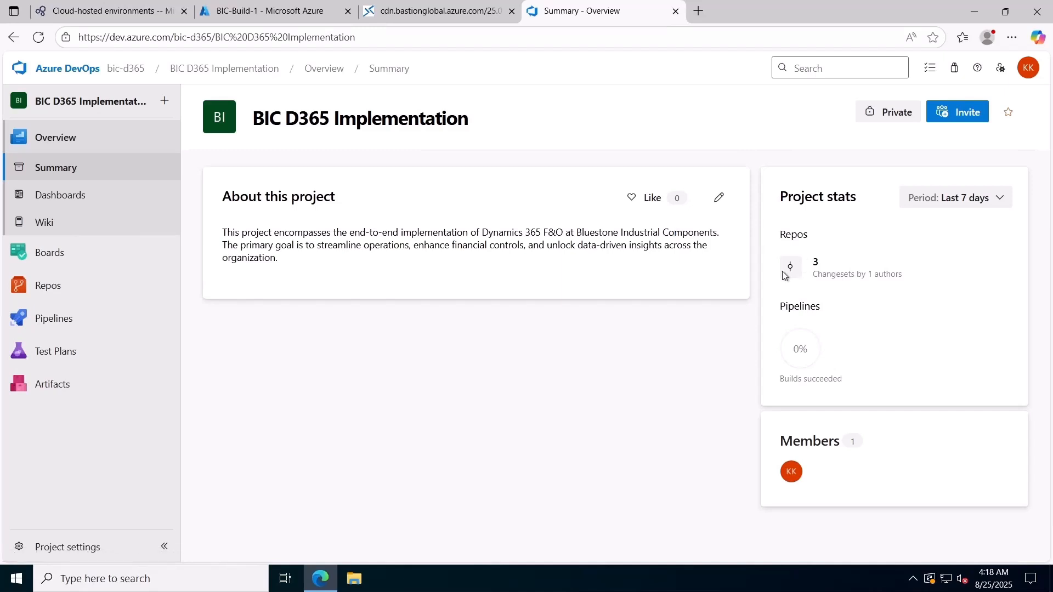
mouse_move(61, 287)
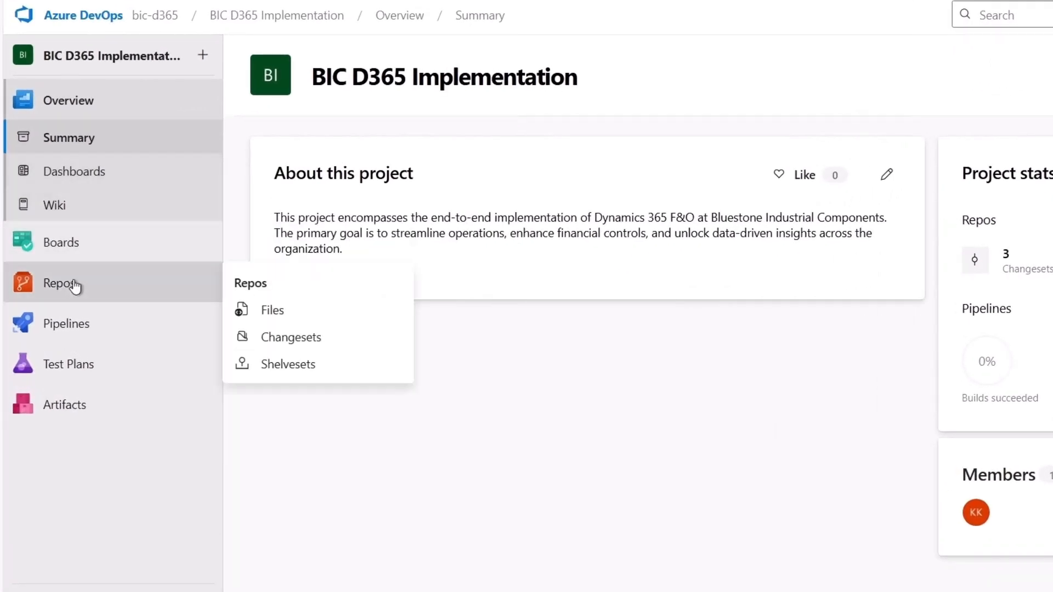
left_click(294, 342)
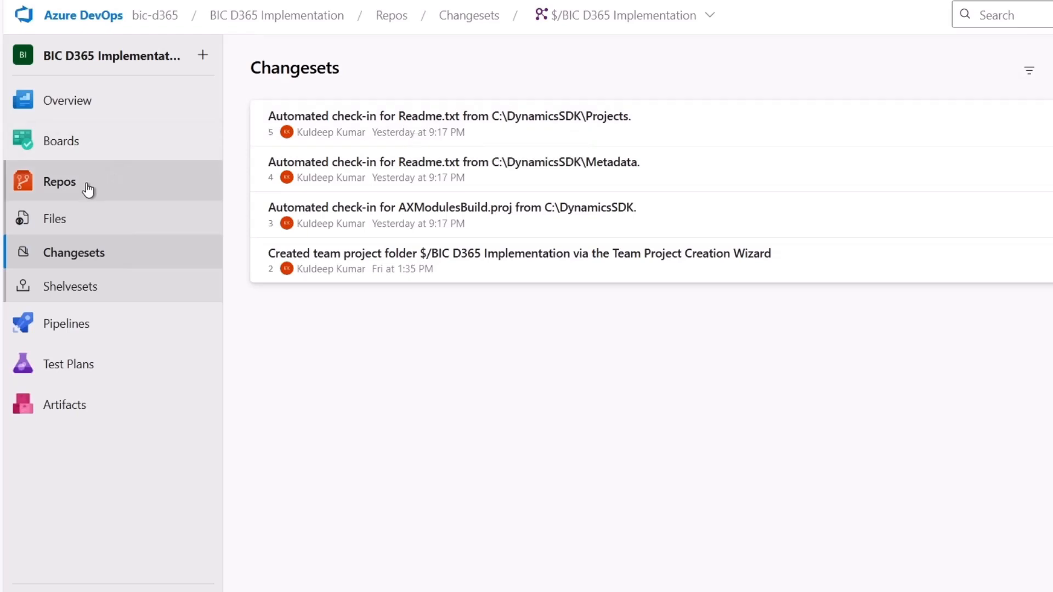
Open the BIC D365 Implementation repository files and expand the Trunk and dev folders
left_click(179, 220)
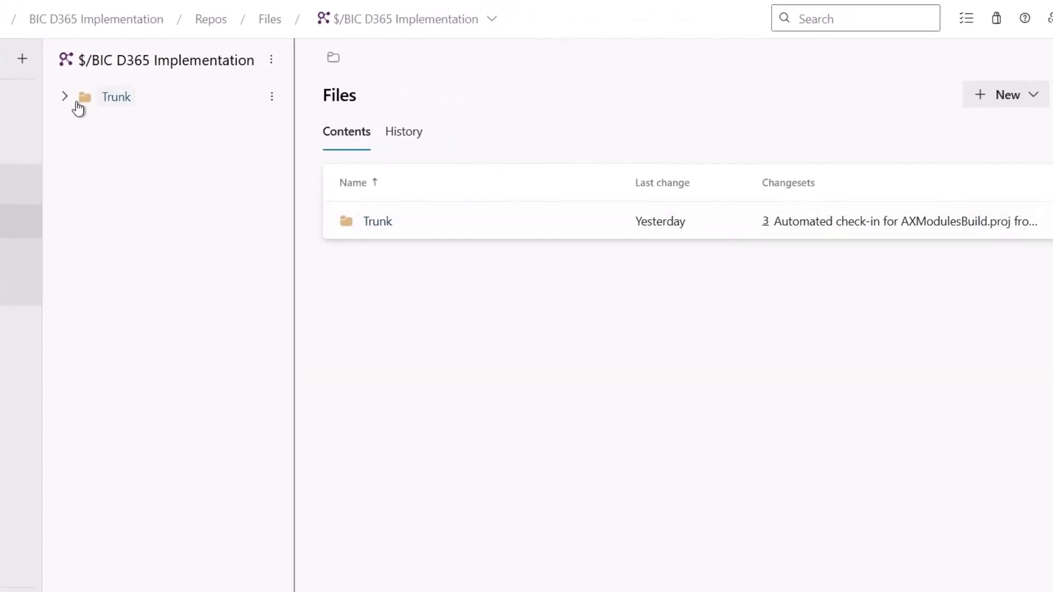
left_click(247, 94)
left_click(259, 126)
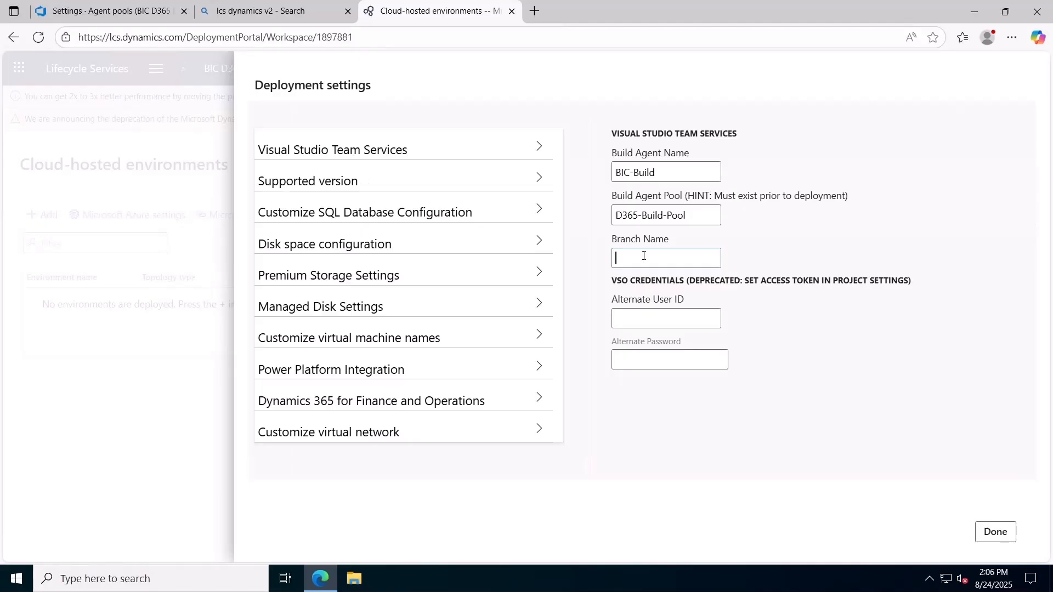
left_click(643, 255)
type("dev")
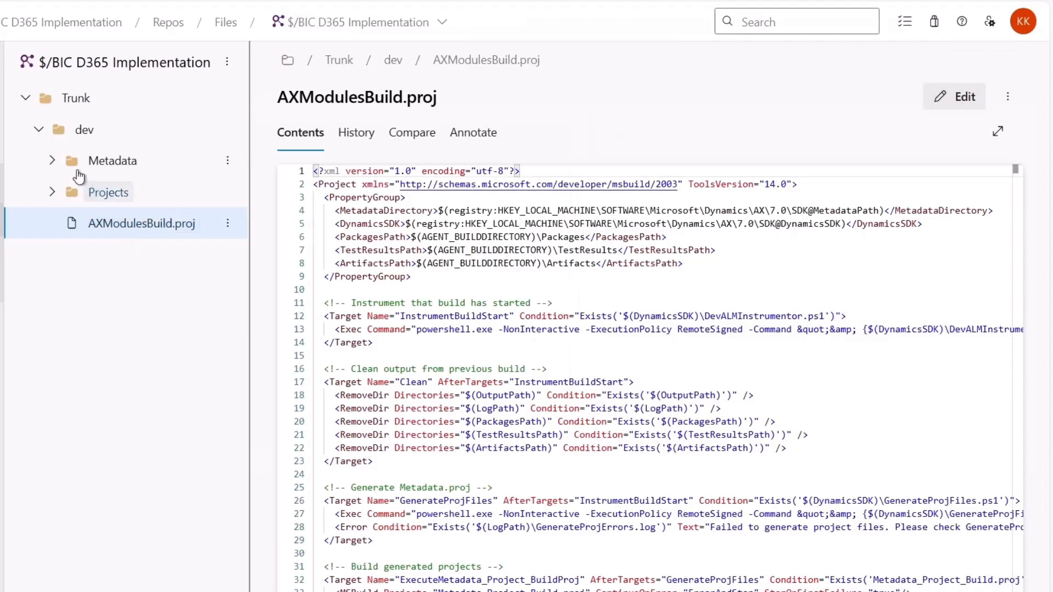
Review the Readme.txt files in the dev branch's Metadata and Projects folders
left_click(54, 162)
left_click(105, 196)
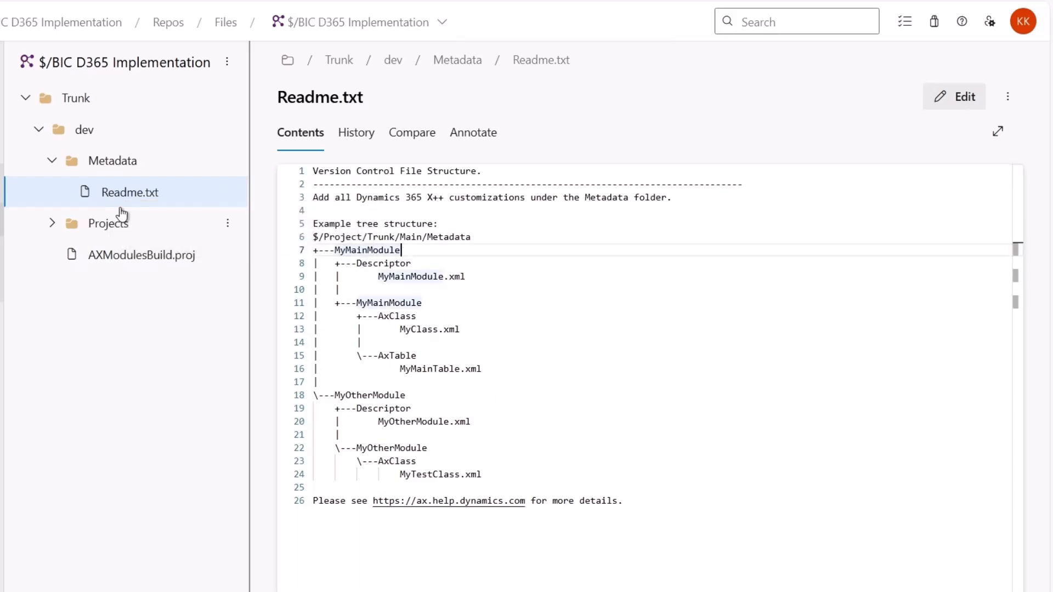
left_click(52, 225)
left_click(150, 262)
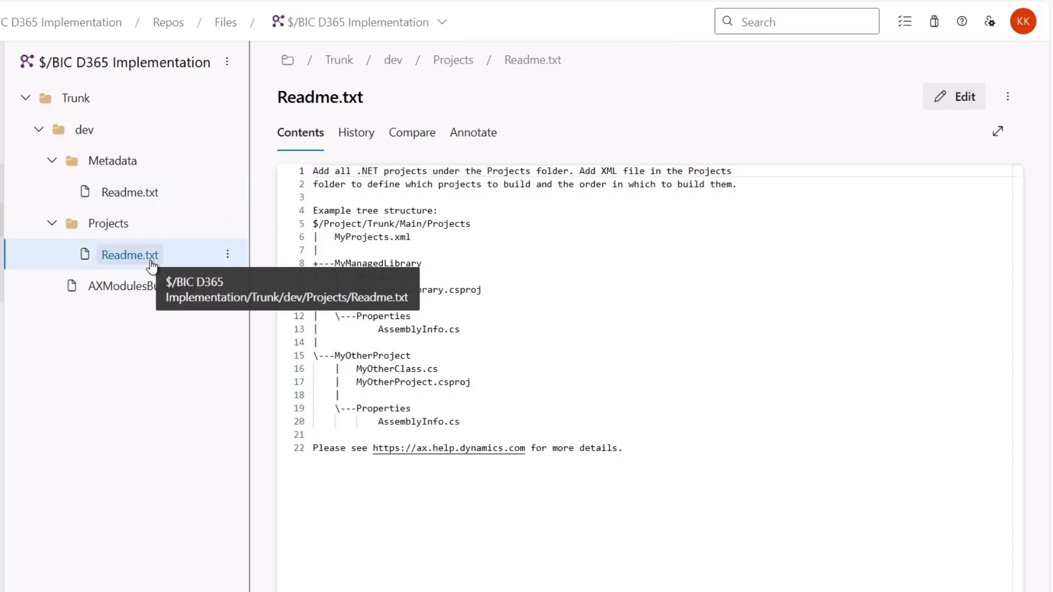
left_click(469, 371)
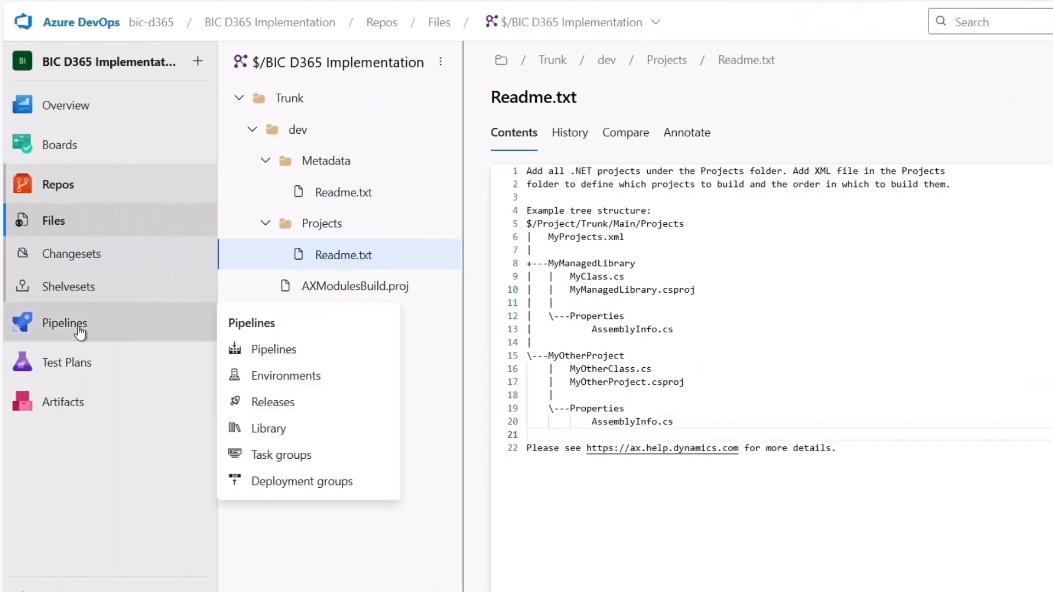
Open the Unified Operations platform - Build dev pipeline in the editor to review its tasks and agent pool
left_click(78, 330)
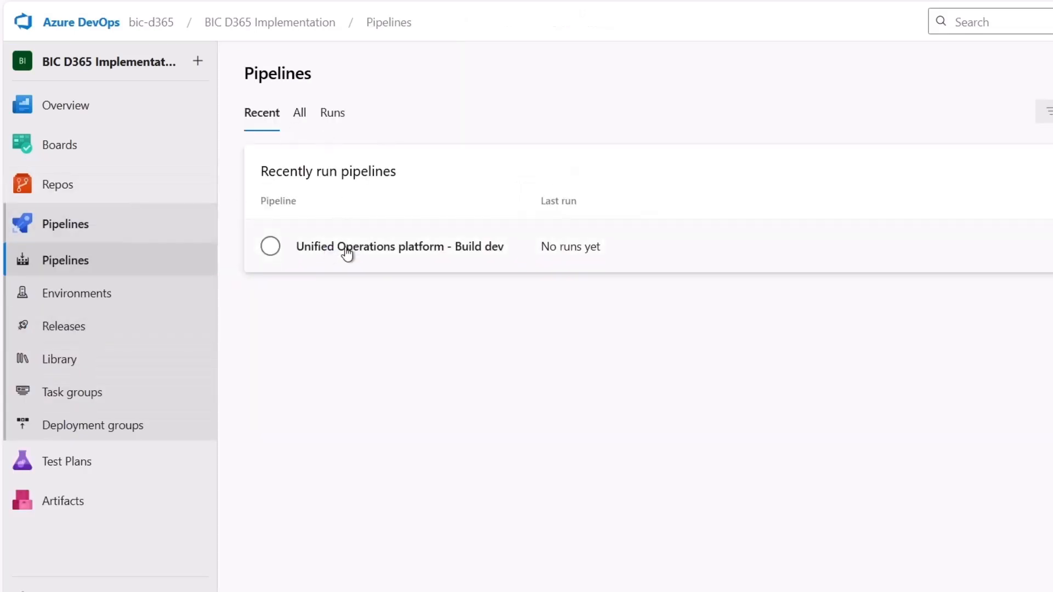
left_click(348, 247)
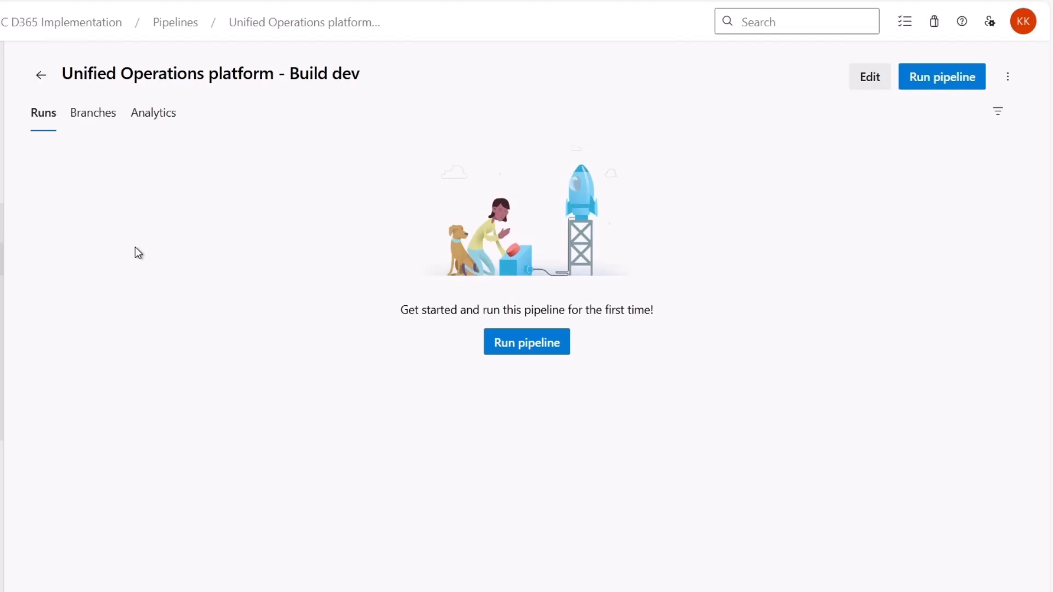
left_click(869, 77)
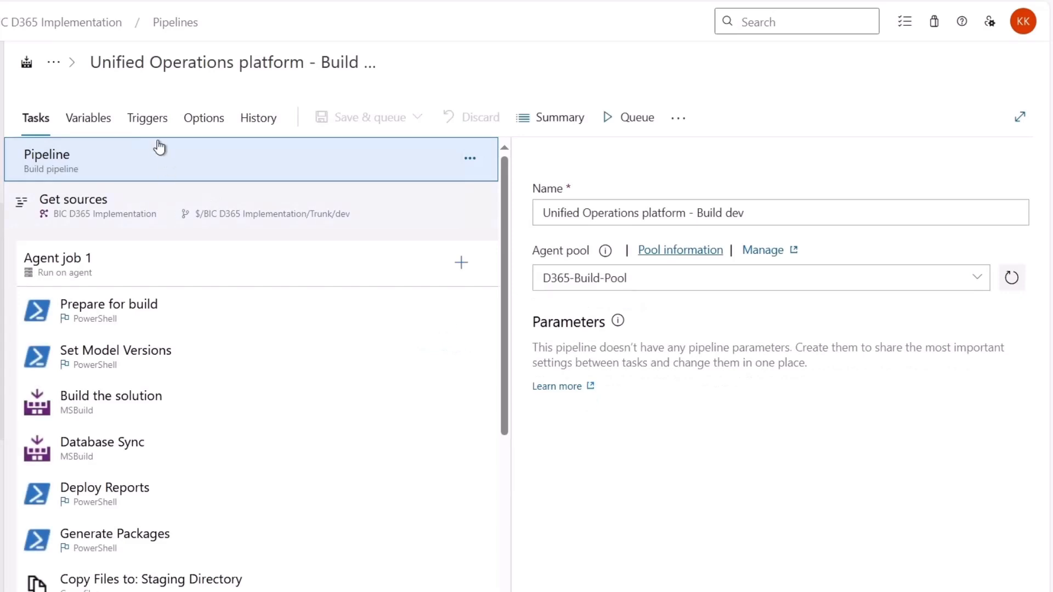
Enable continuous integration for BIC D365 Implementation with an Include path filter on $/BIC D365 Implementation/Trunk/dev/Metadata
left_click(145, 119)
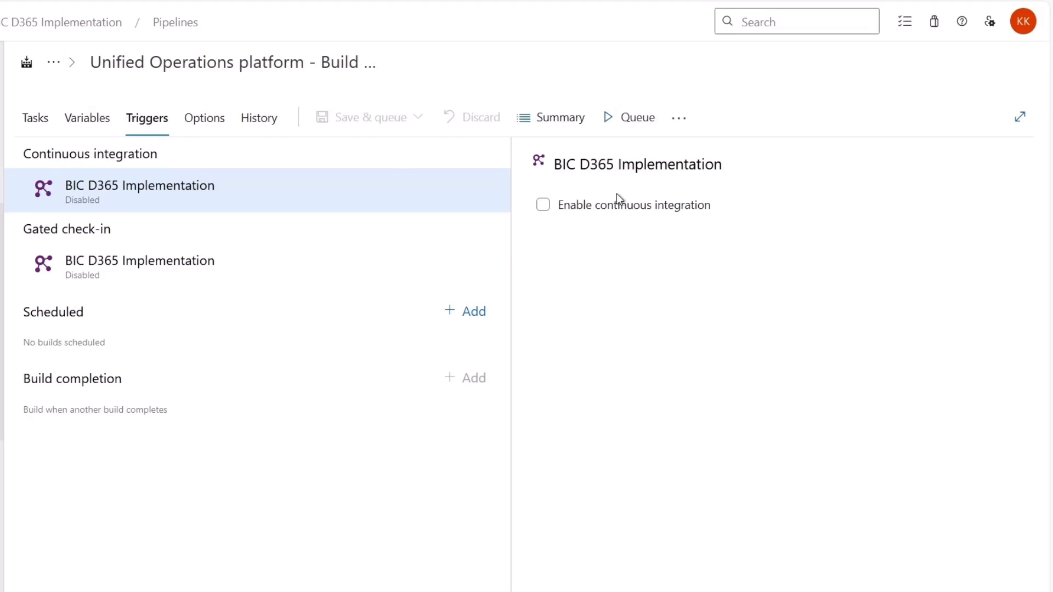
left_click(543, 207)
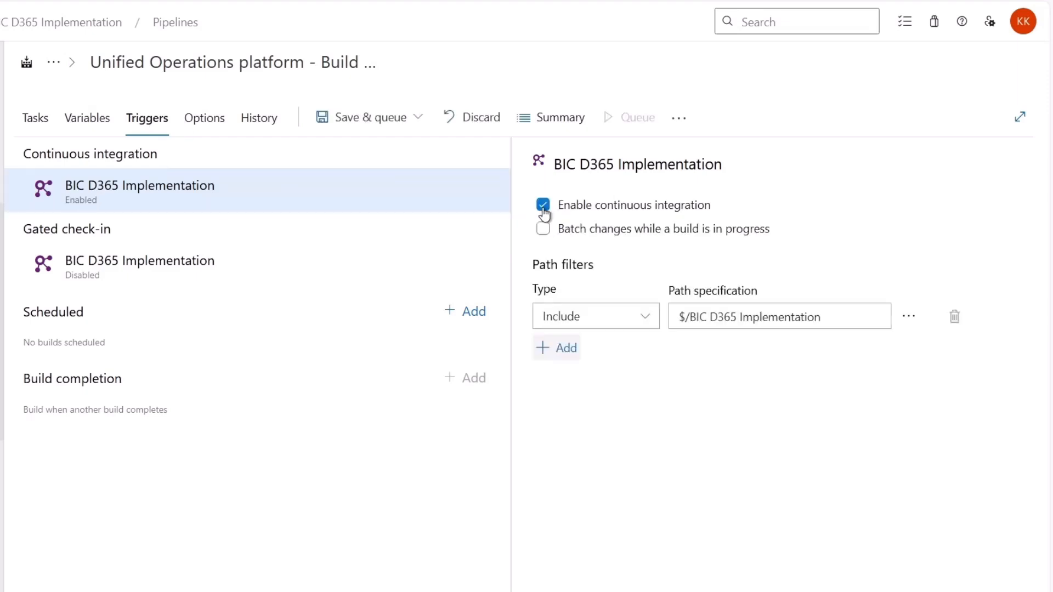
left_click(914, 320)
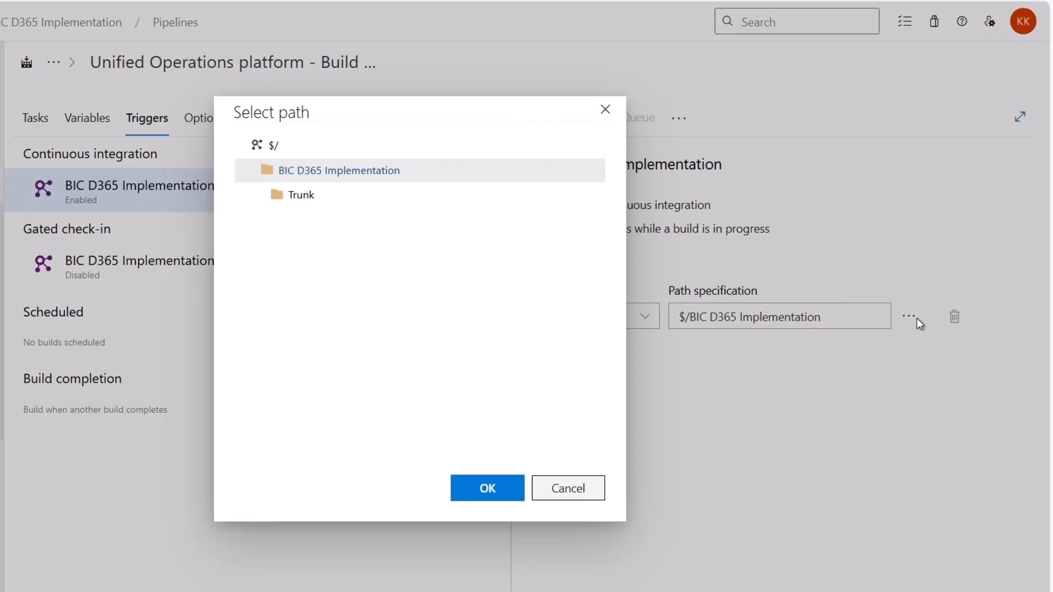
left_click(263, 195)
left_click(274, 220)
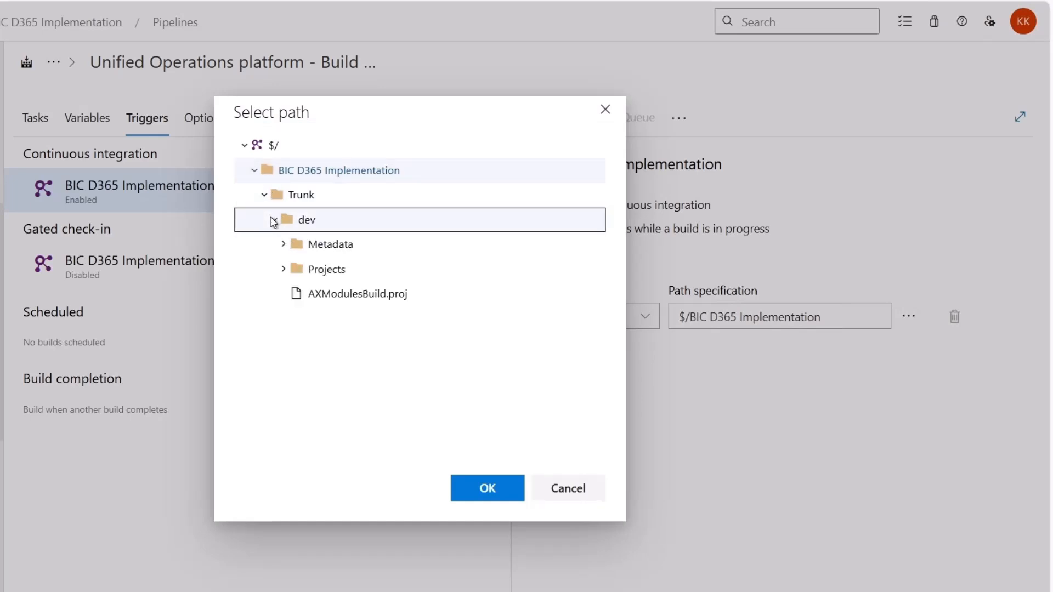
left_click(283, 244)
left_click(336, 245)
left_click(479, 495)
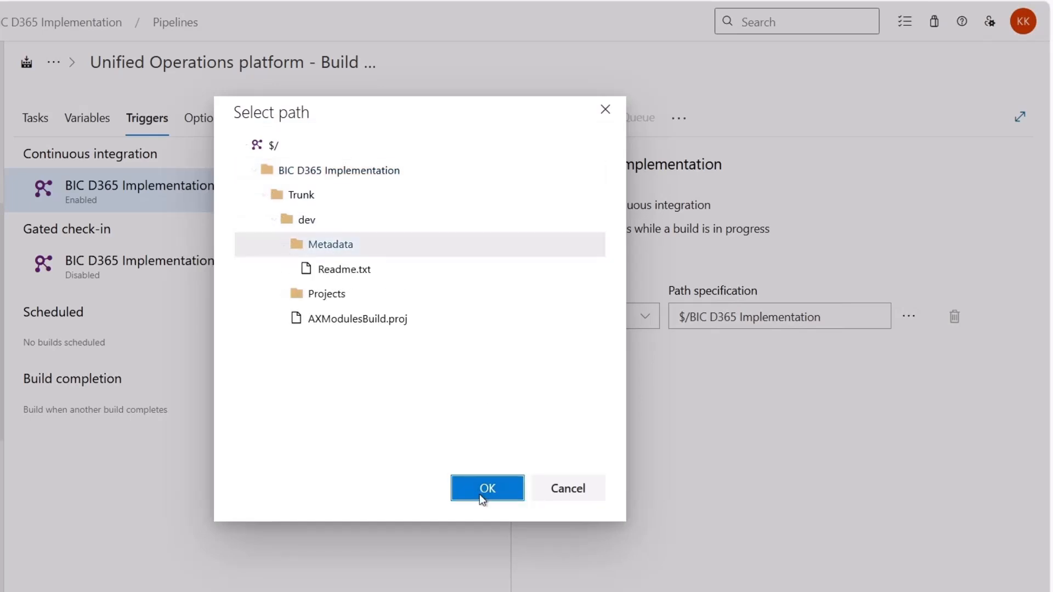
left_click(825, 323)
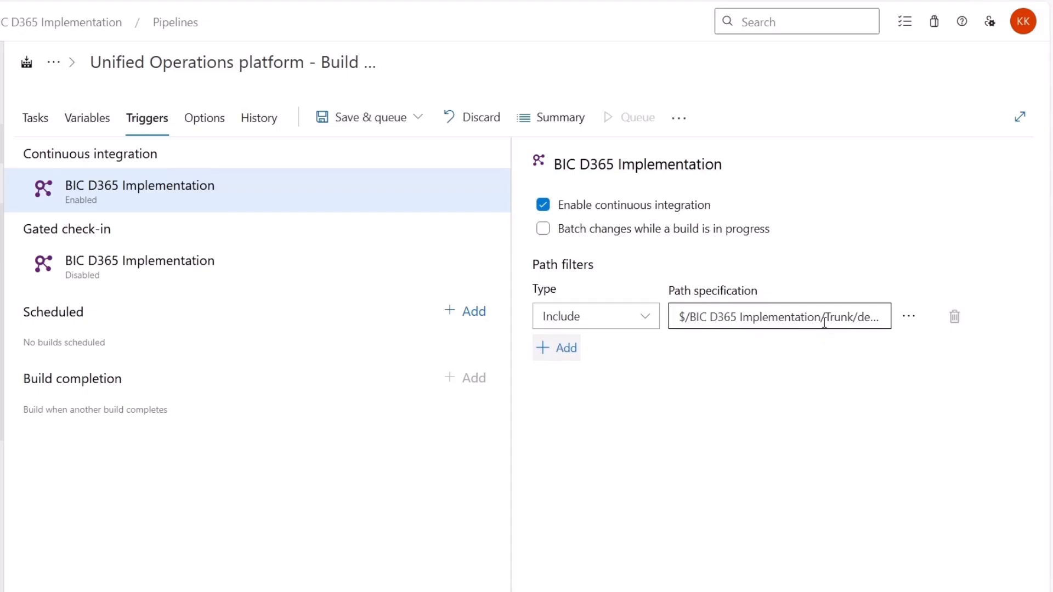
key("End")
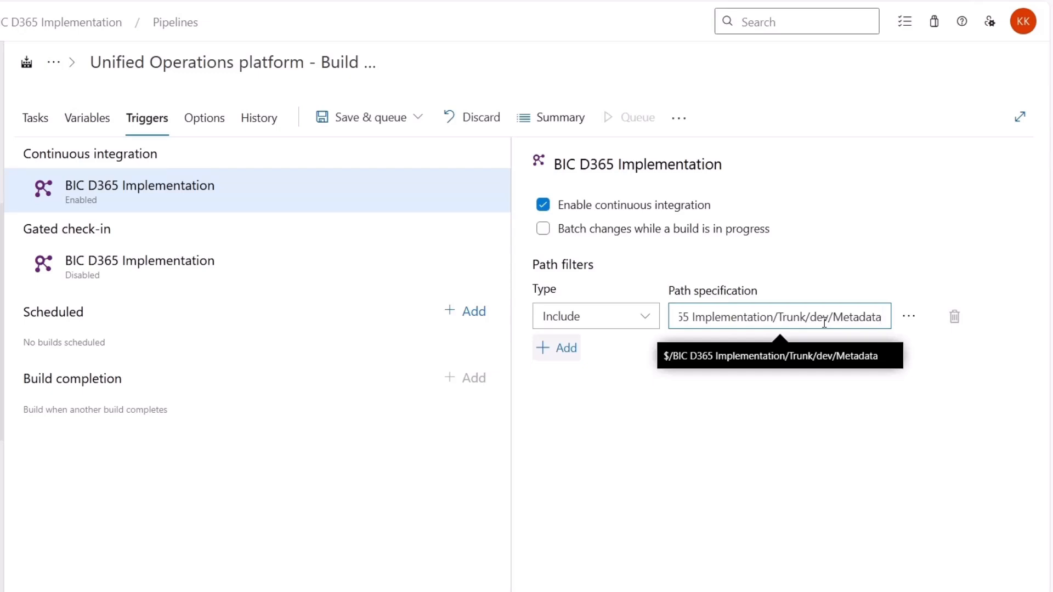
Save the build pipeline without queuing it, using the comment "CI Integration Enabled"
left_click(416, 117)
left_click(354, 173)
type("CI Integration Enabled")
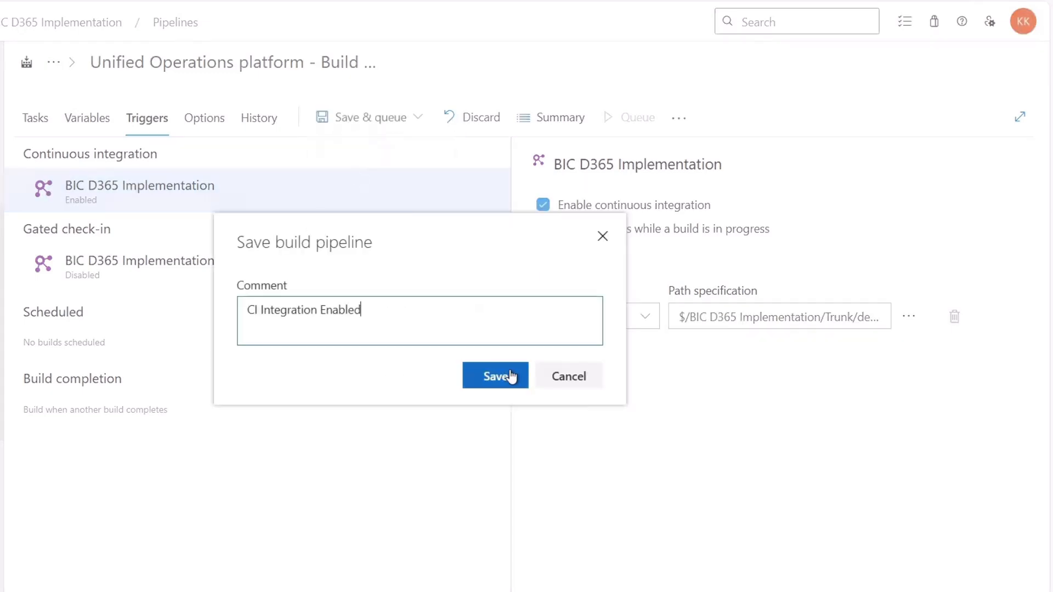
left_click(511, 377)
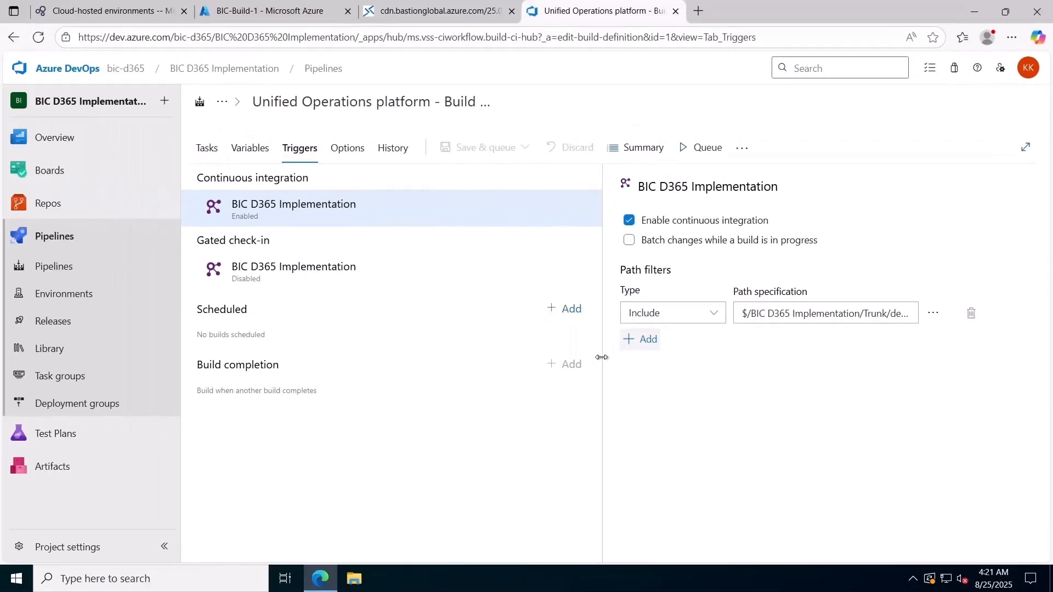
Open the project's repository files, expand the dev folder under Trunk and start renaming it
left_click(87, 206)
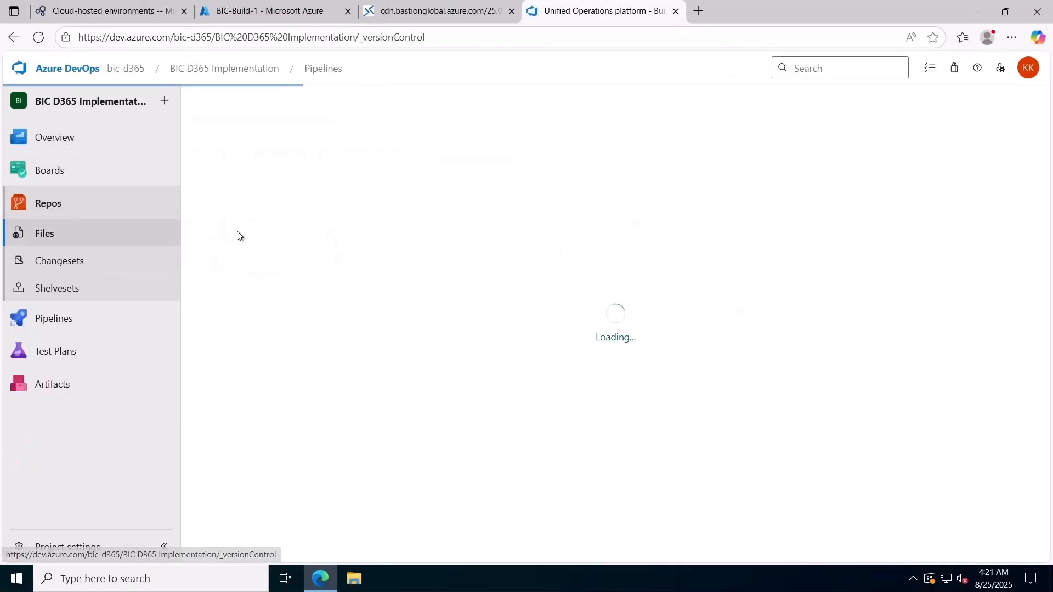
left_click(199, 131)
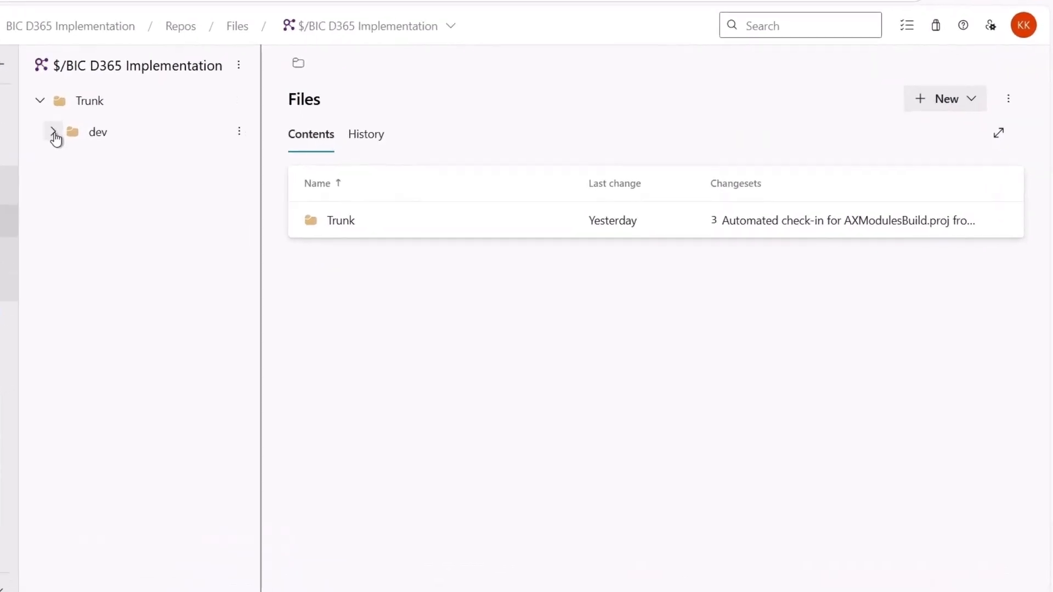
left_click(53, 132)
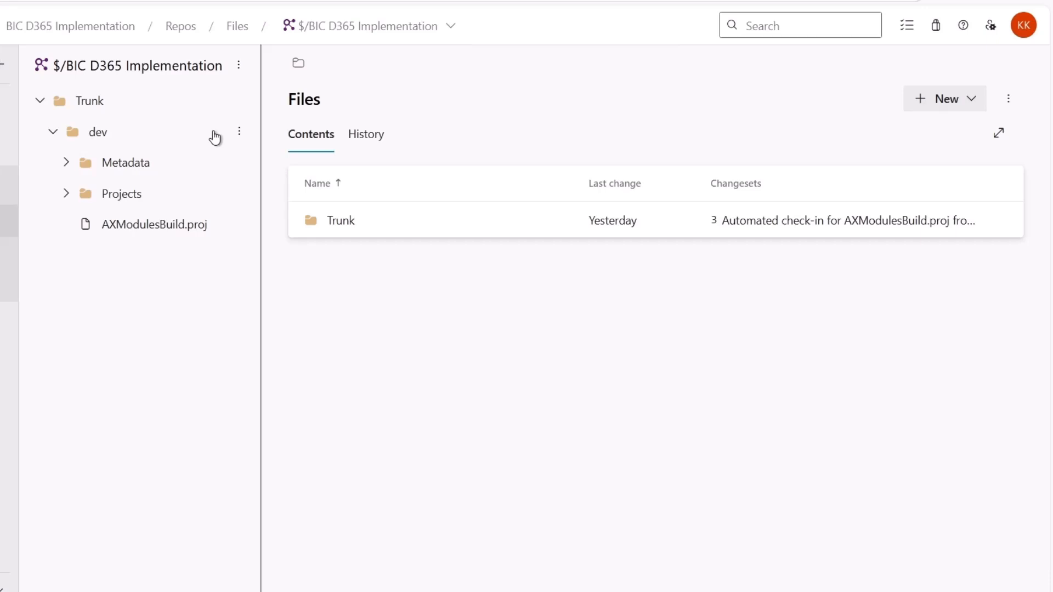
left_click(237, 132)
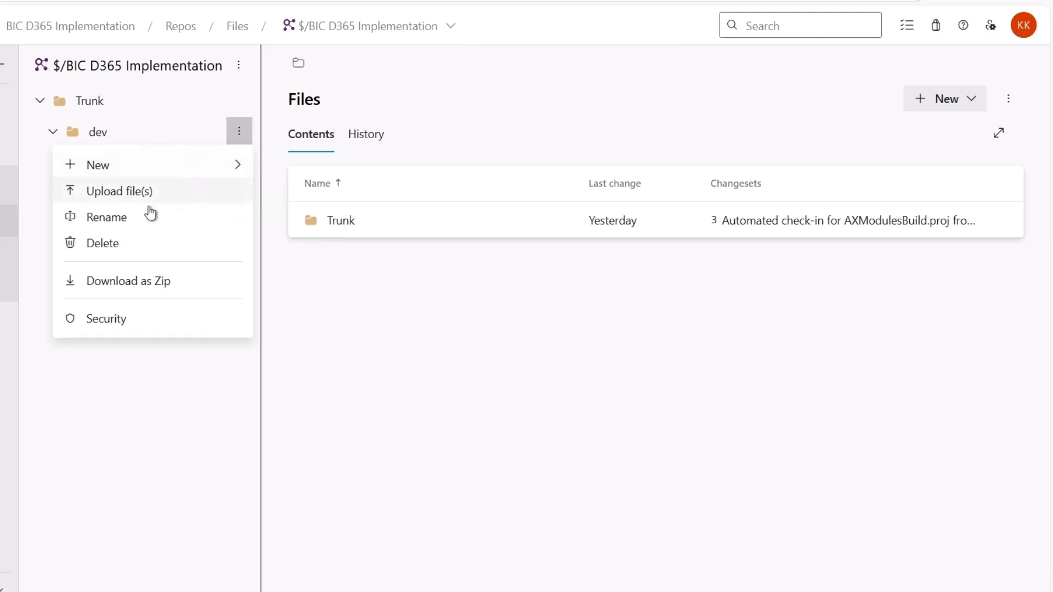
left_click(181, 220)
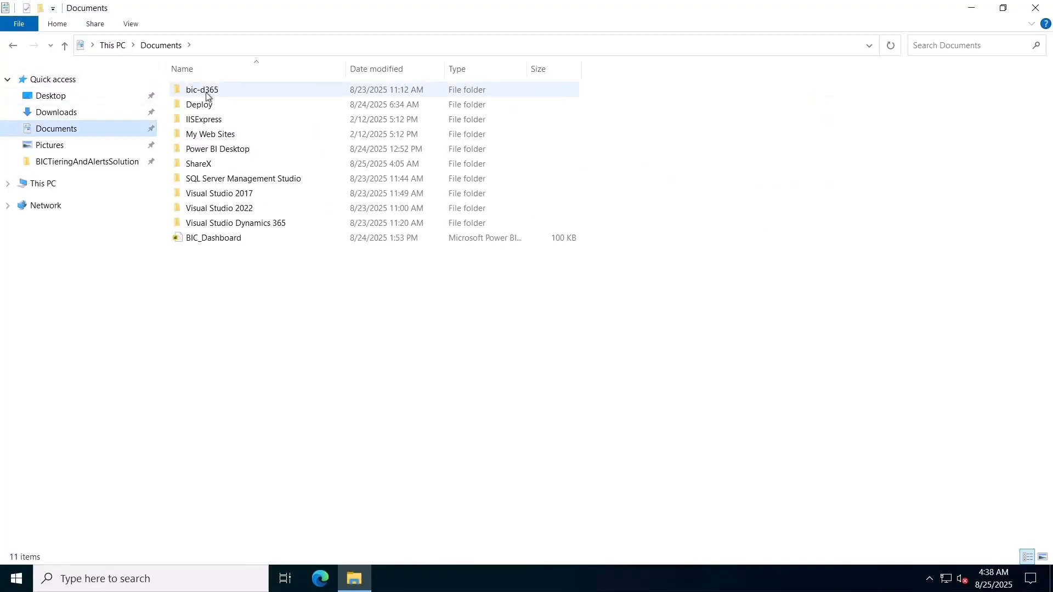
Switch to File Explorer and open BICTieringAndAlertsSolution.sln from Documents\bic-d365\Main\BICCustomerManagement\BICTieringAndAlertsSolution in Visual Studio
double_click(206, 90)
double_click(207, 92)
double_click(207, 92)
double_click(207, 92)
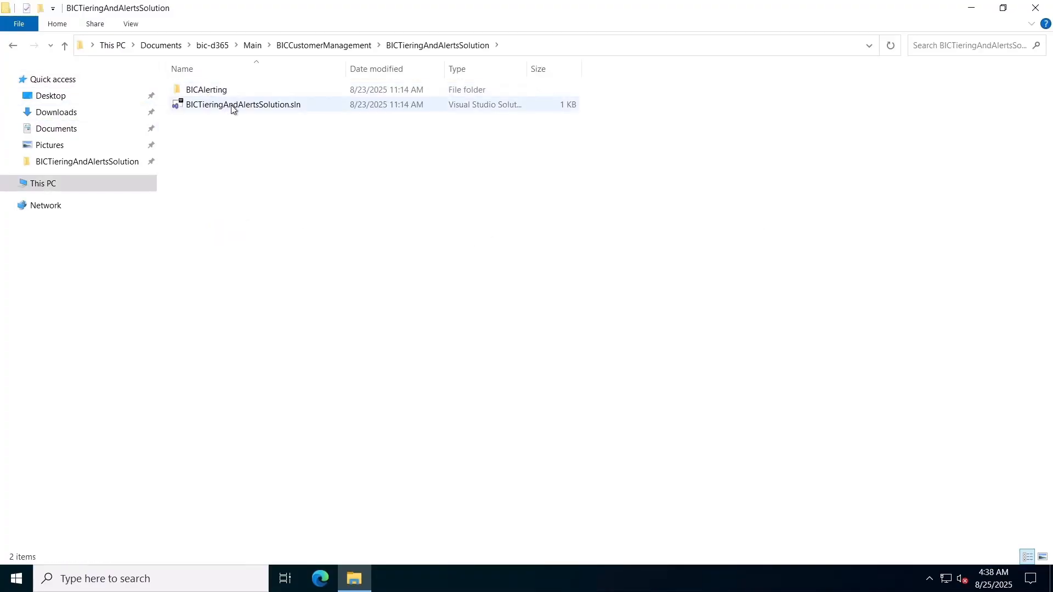
left_click(237, 107)
double_click(238, 107)
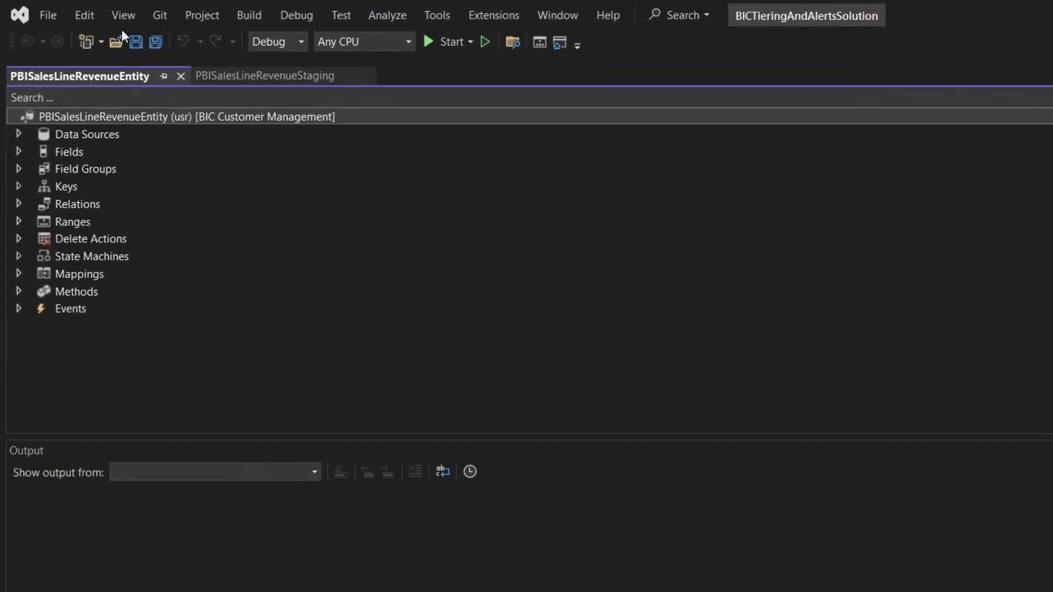
Connect Team Explorer to the $/BIC D365 Implementation repository in the bic-d365 Azure DevOps organization
left_click(130, 16)
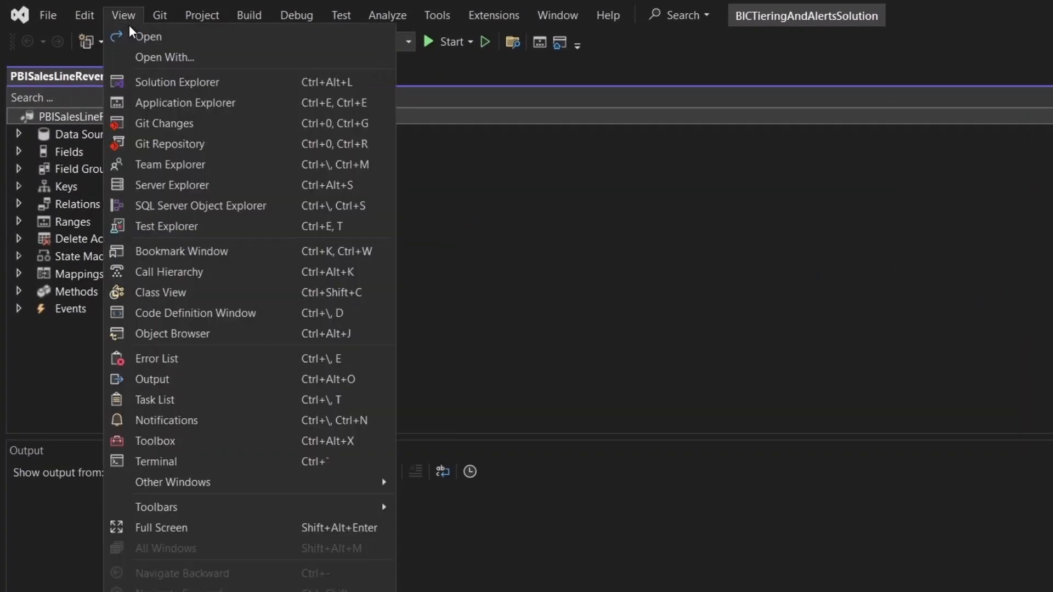
left_click(787, 228)
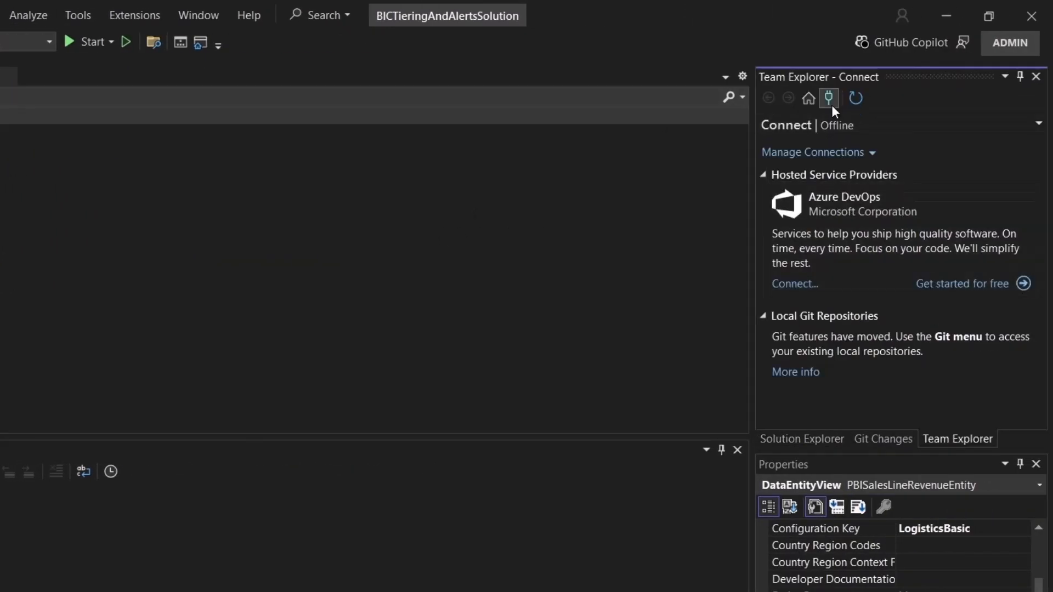
left_click(831, 104)
left_click(812, 221)
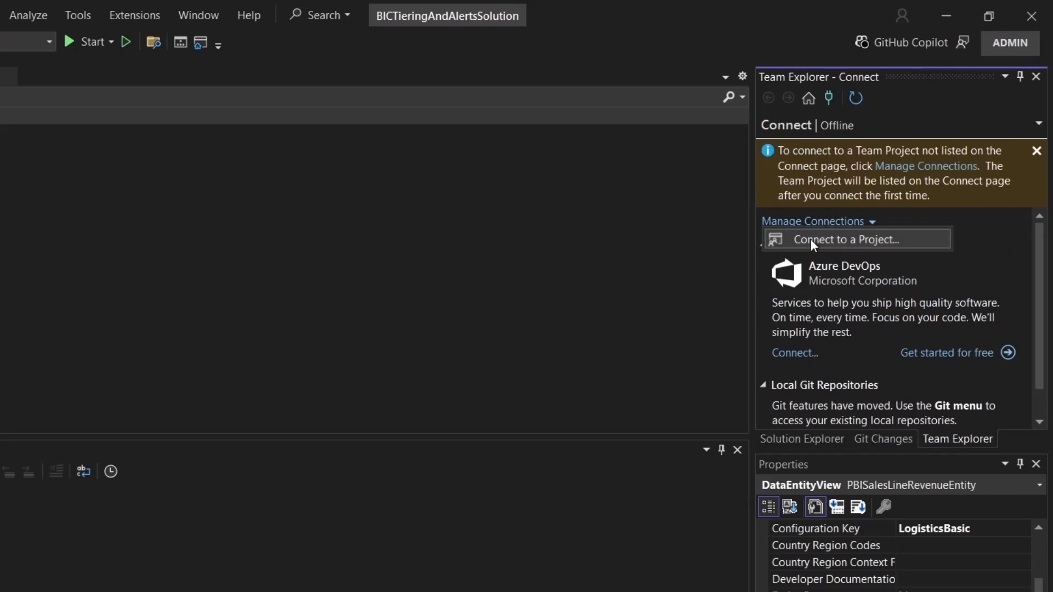
left_click(810, 241)
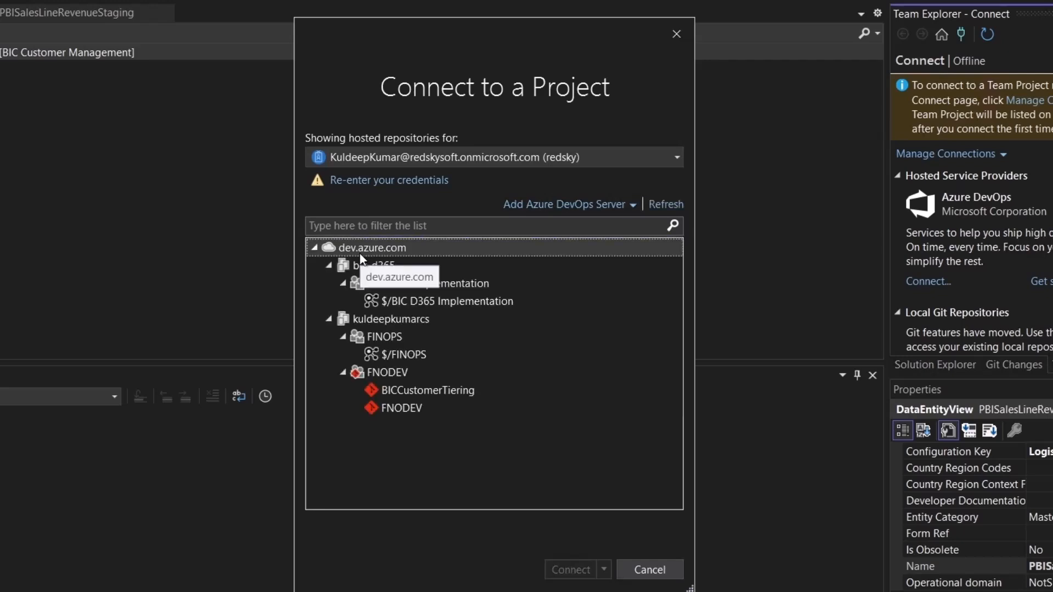
left_click(491, 298)
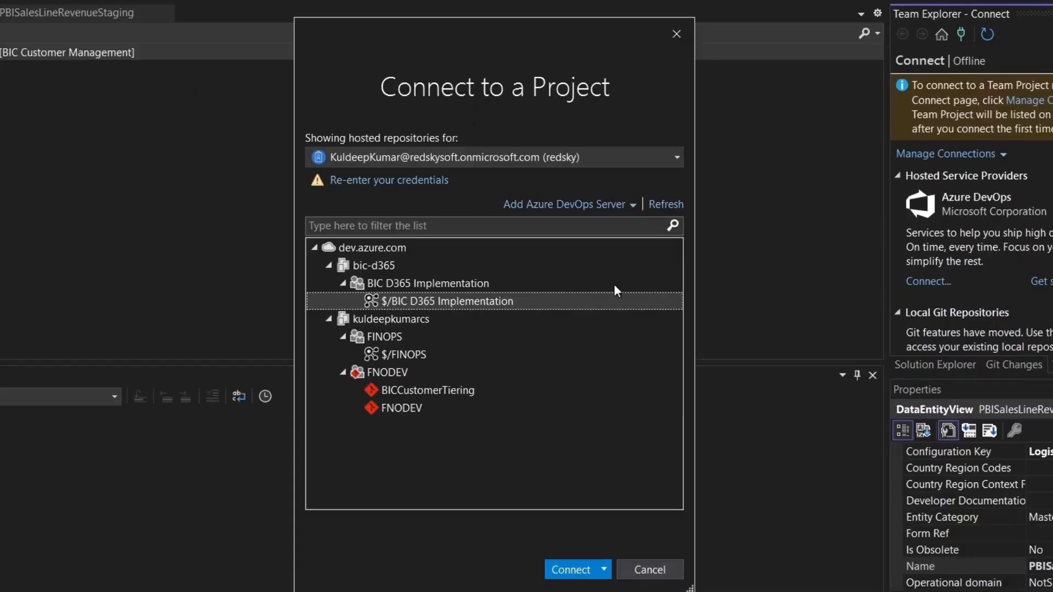
left_click(582, 578)
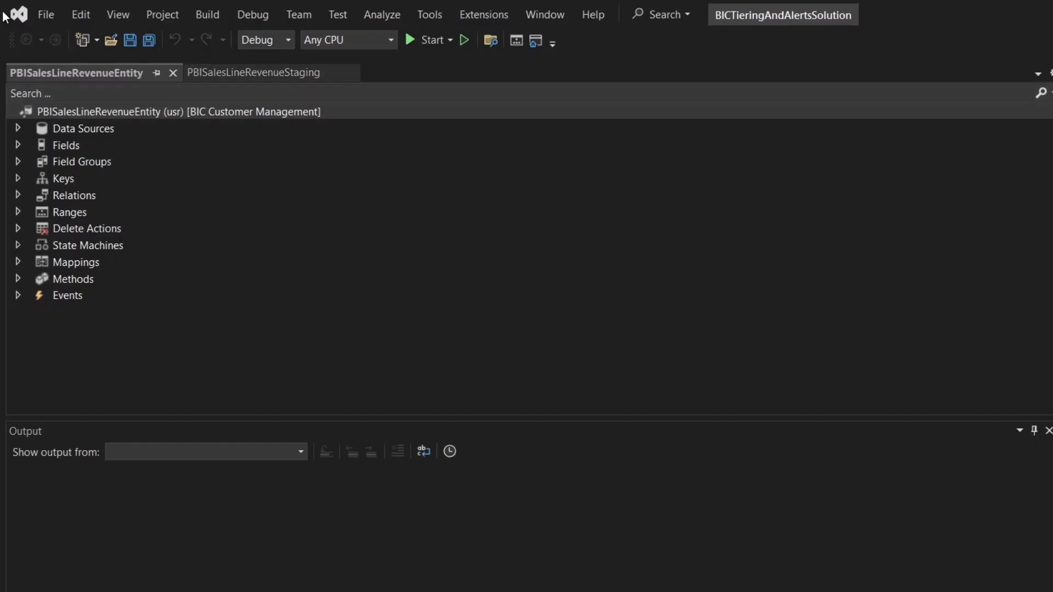
Open the settings of the dvhd10043vm source control workspace
left_click(45, 12)
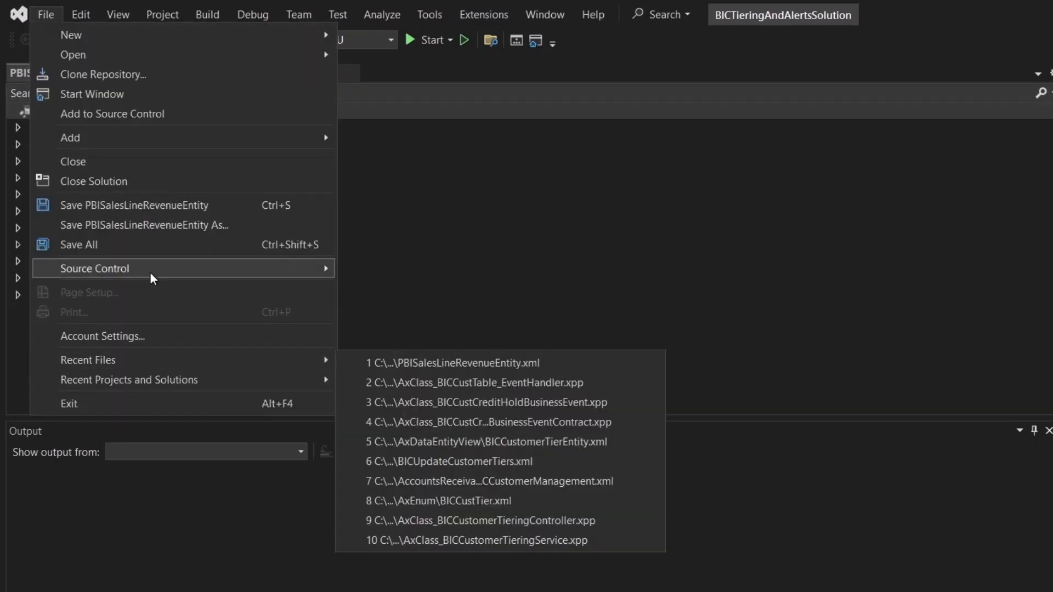
mouse_move(269, 272)
mouse_move(493, 295)
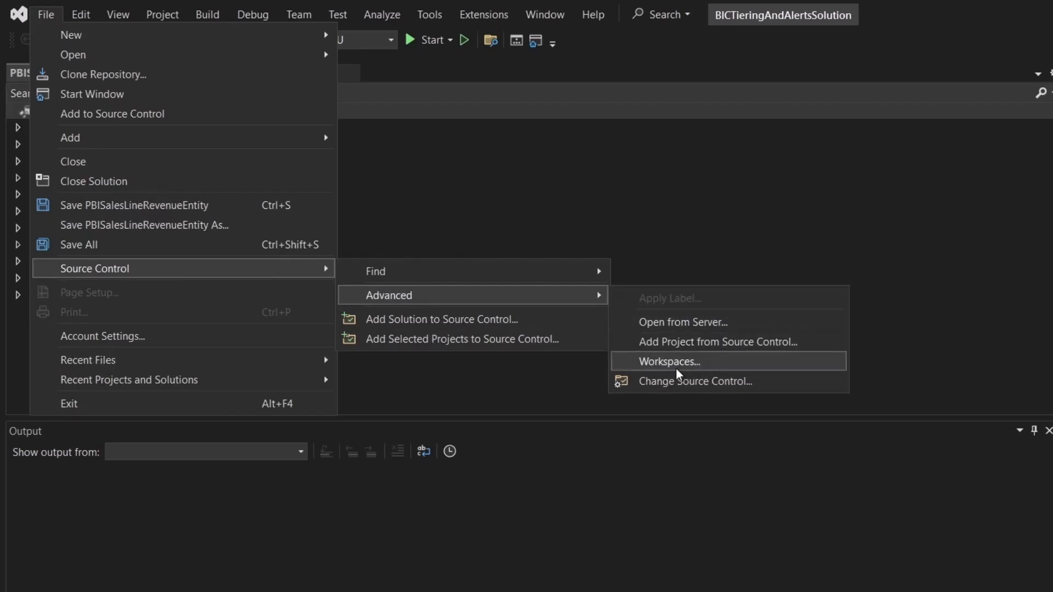
left_click(675, 363)
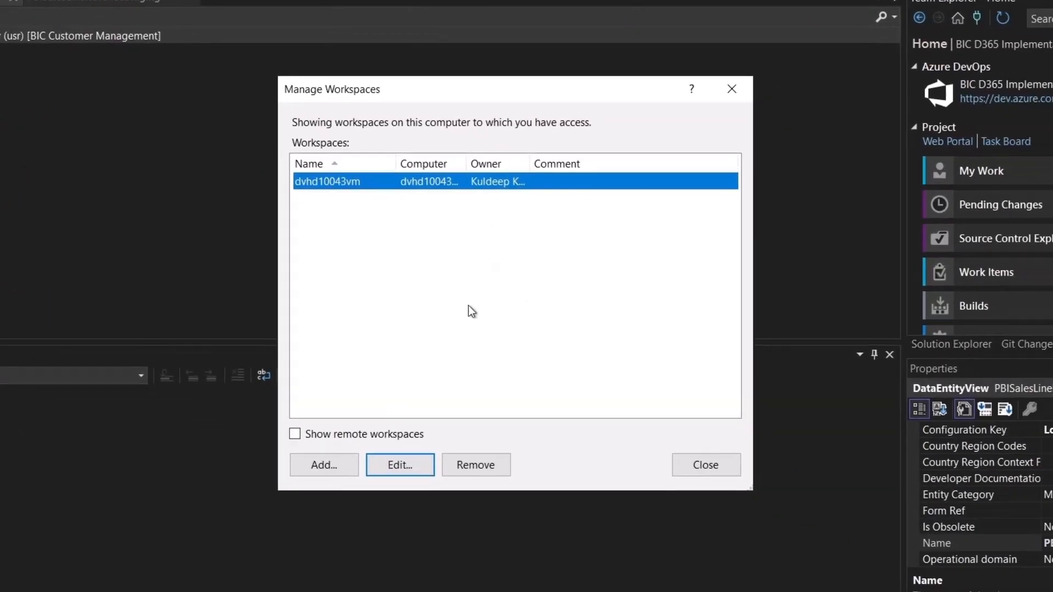
left_click(394, 469)
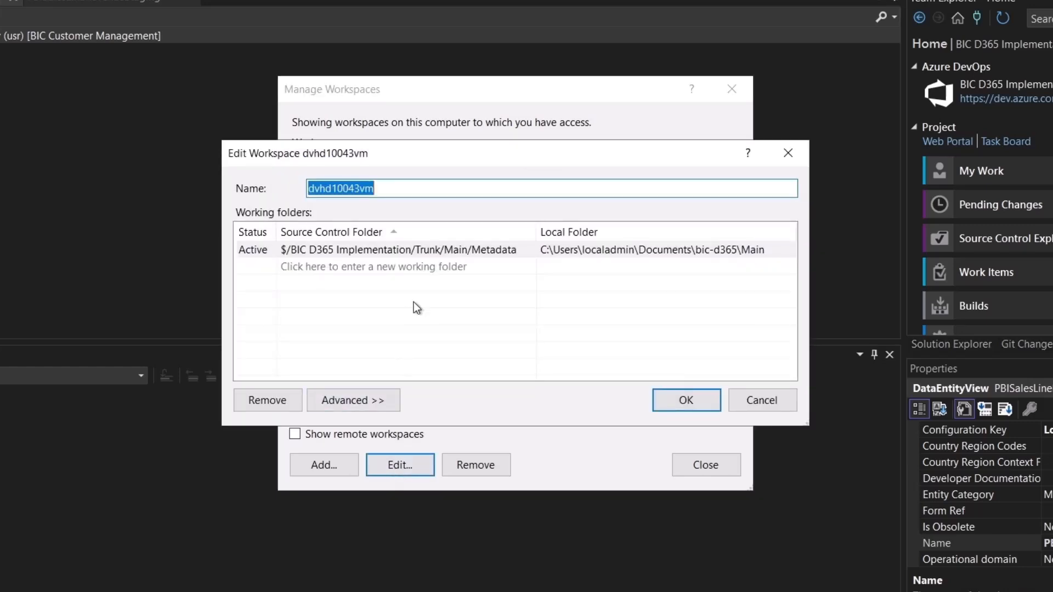
Check the workspace's source control folder and local folder mapping, and close the workspace dialogs
left_click(470, 249)
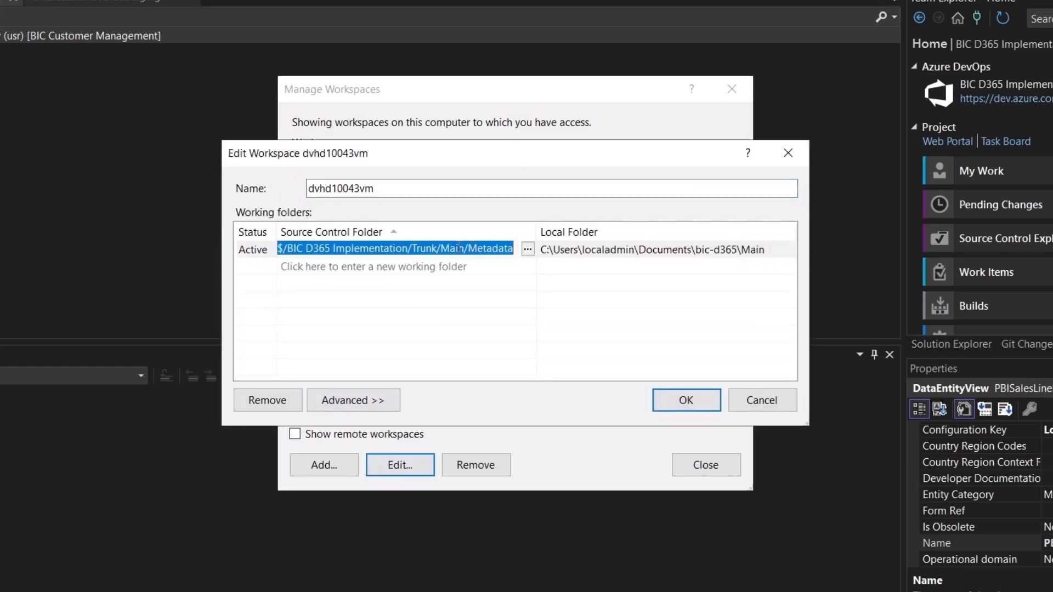
left_click(304, 248)
key("Left")
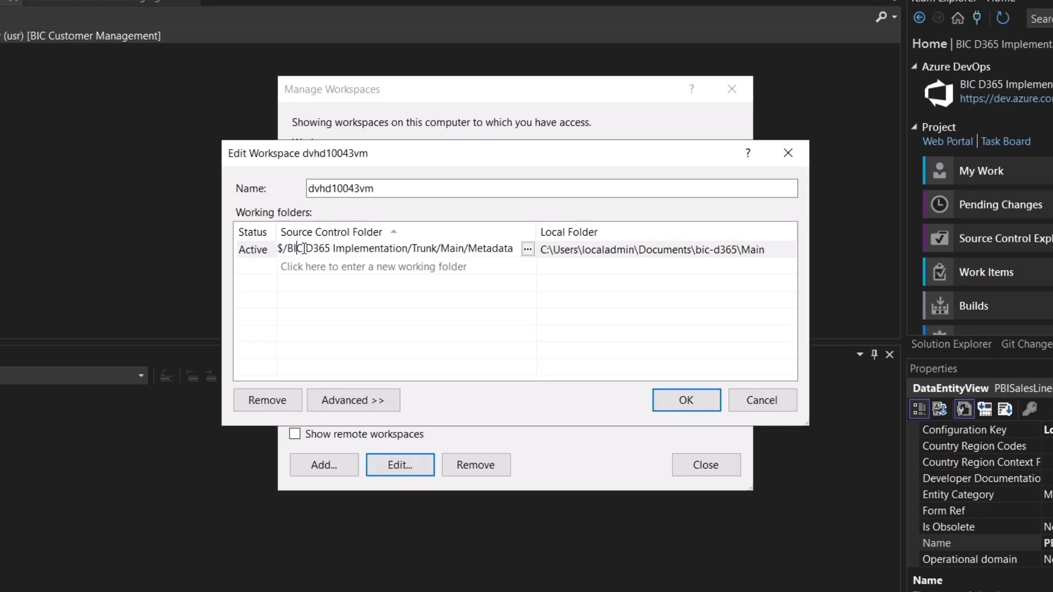
key("shift+End")
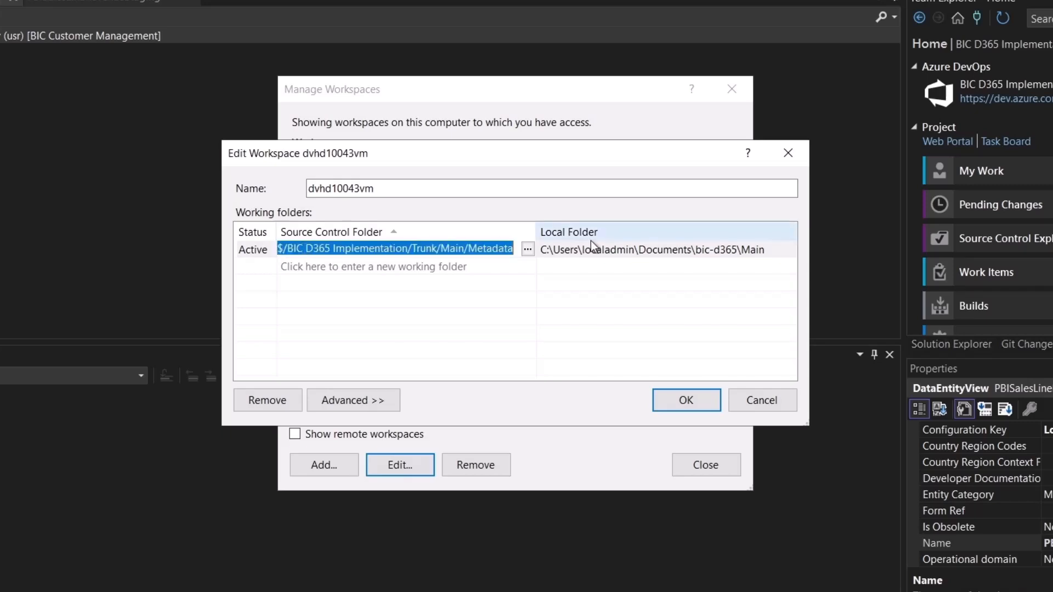
left_click(579, 253)
left_click(578, 253)
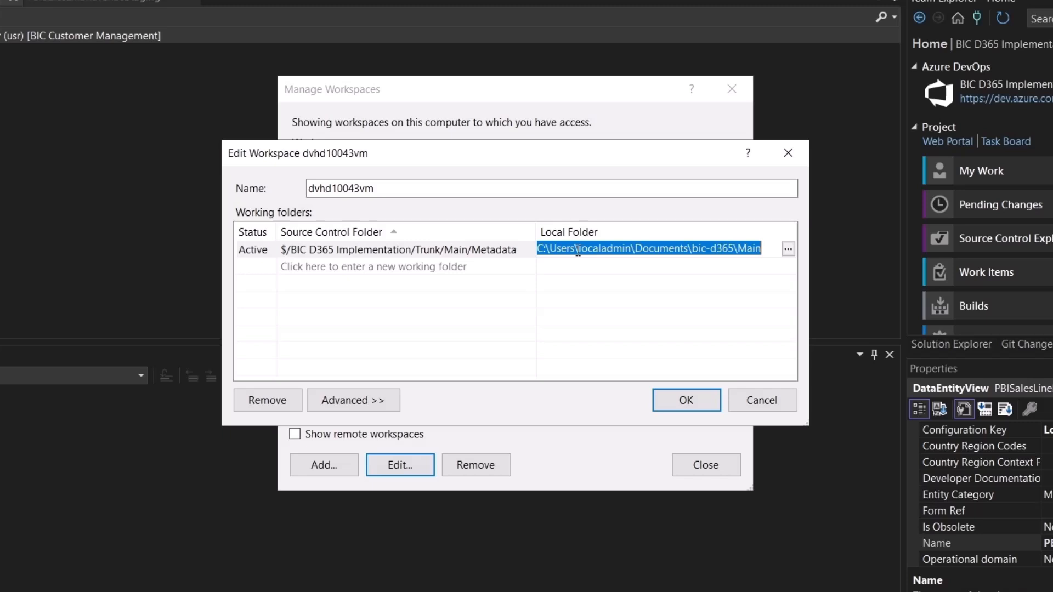
left_click(686, 399)
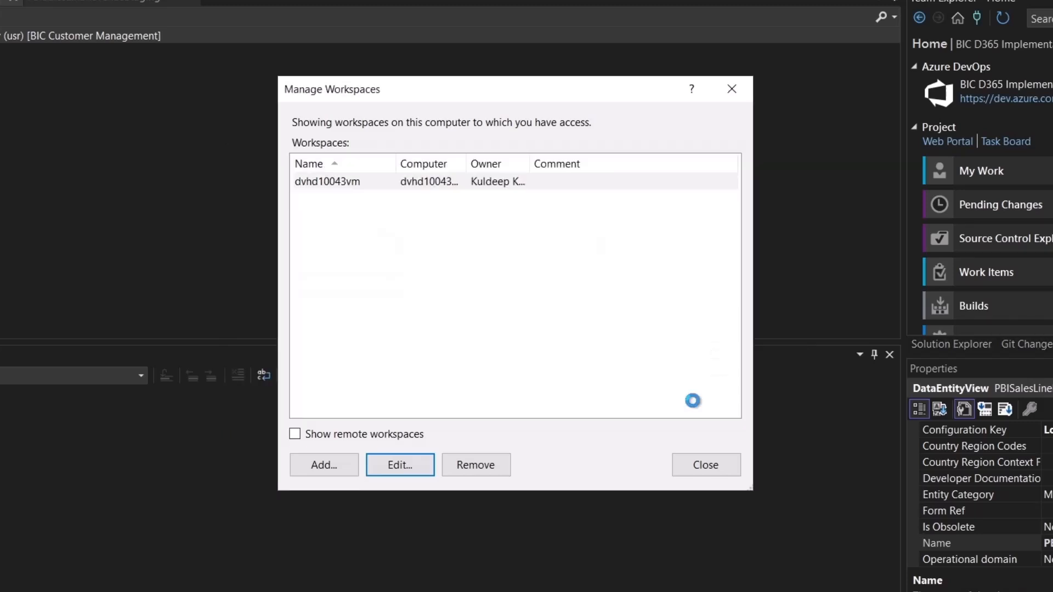
left_click(711, 466)
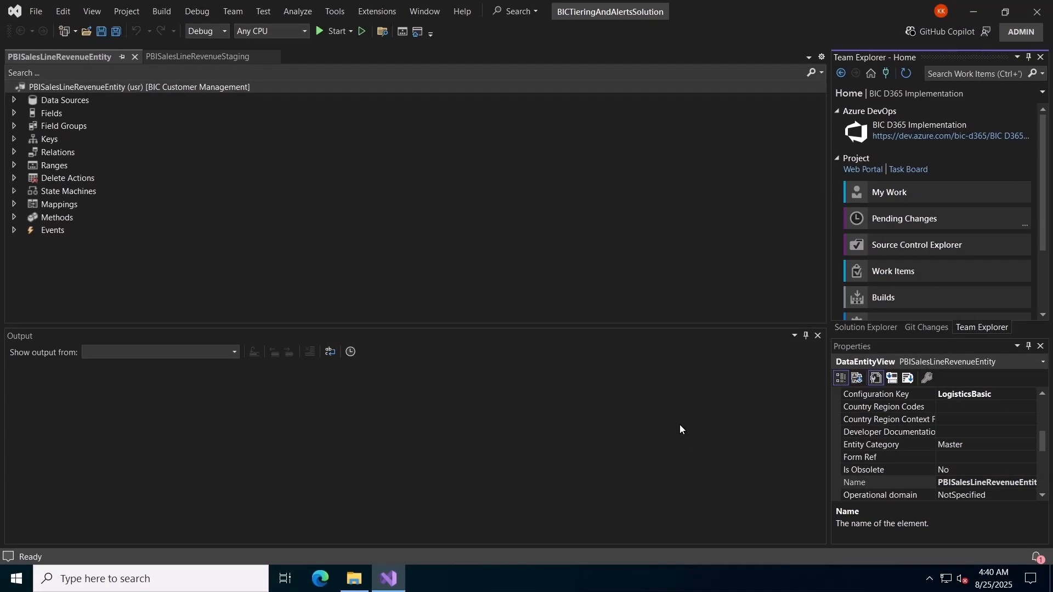
Switch to File Explorer and open the C:\AOSService\PackagesLocalDirectory\BICCustomerManagement folder
key("super+e")
key("alt+d")
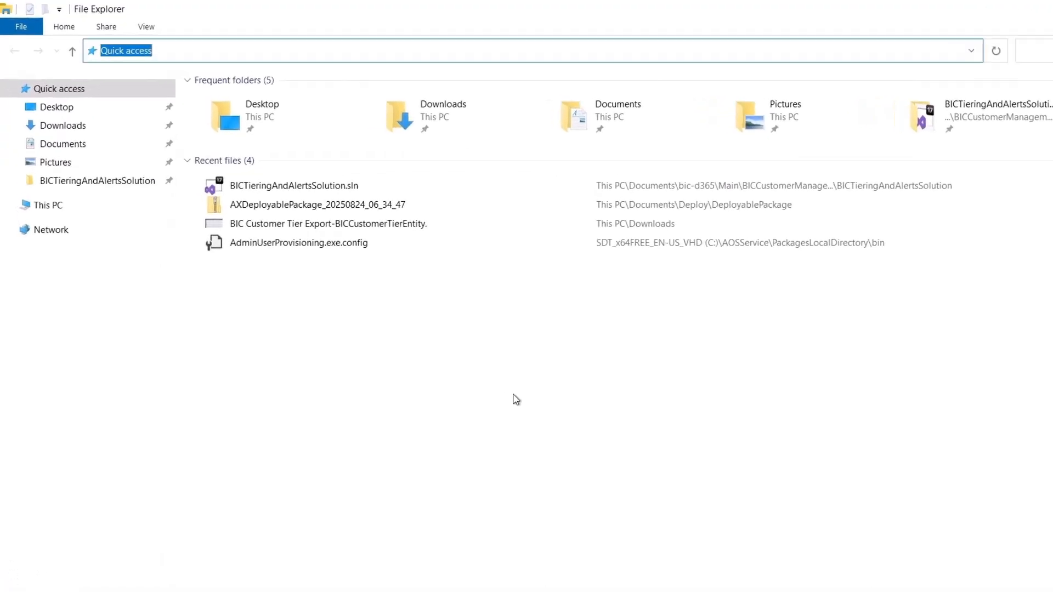
type("C:\\AOSService\\")
key("Down")
type("\bi")
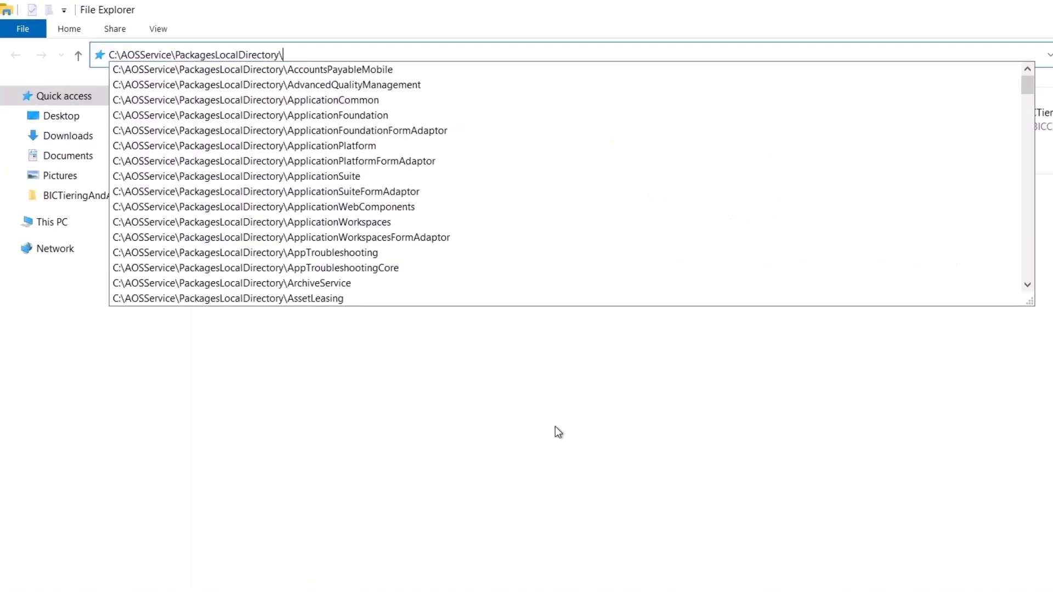
key("Down")
key("Return")
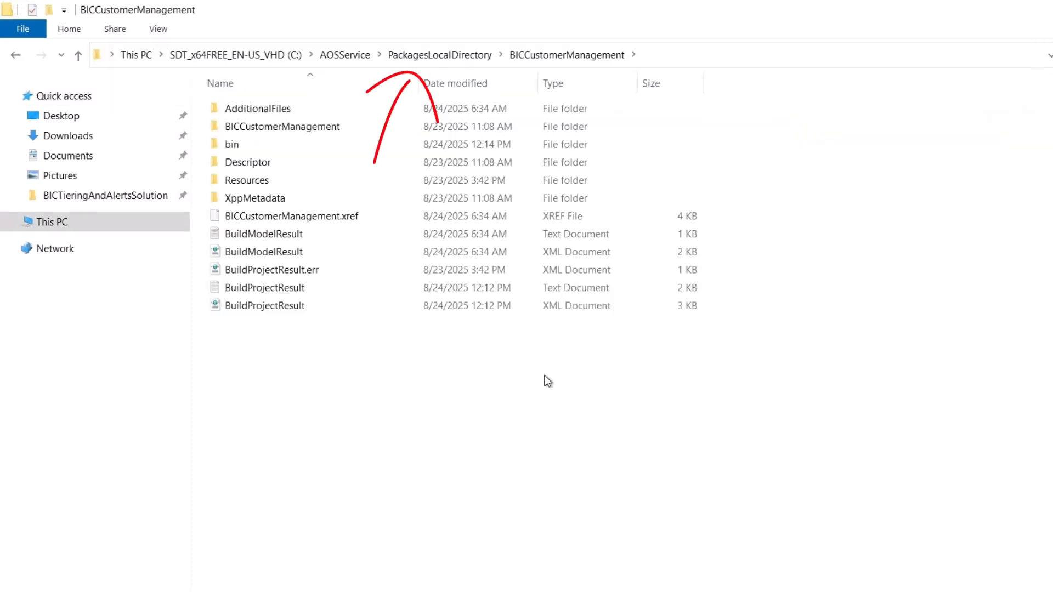
Copy everything in the package's BICCustomerManagement folder into Documents\bic-d365\Main\BICCustomerManagement and check the BICTieringAndAlertsSolution subfolder there
key("ctrl+a")
left_click(499, 168)
key("ctrl+a")
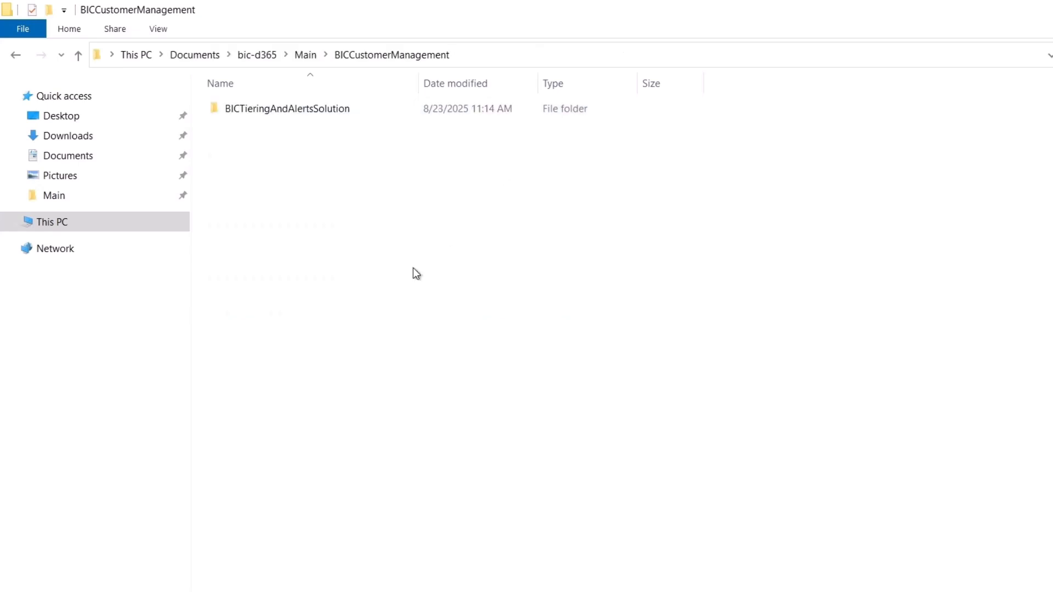
key("ctrl+v")
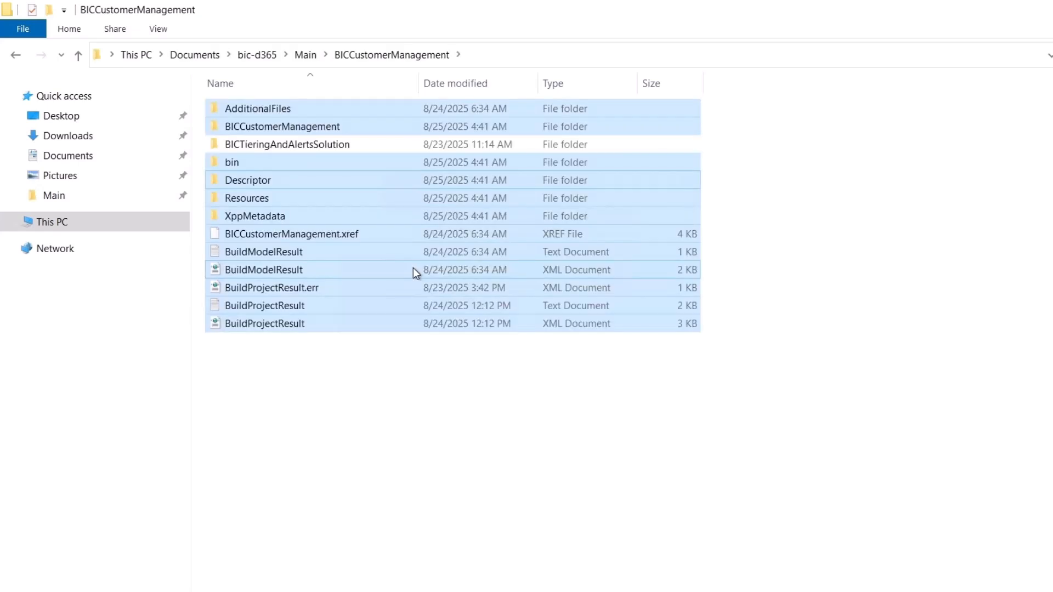
left_click(571, 459)
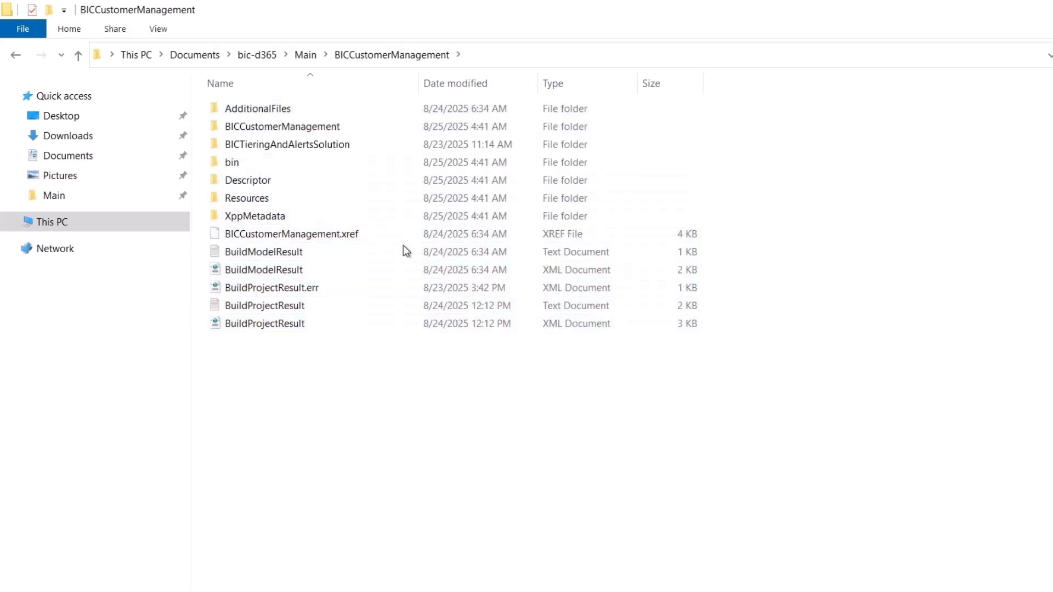
double_click(319, 144)
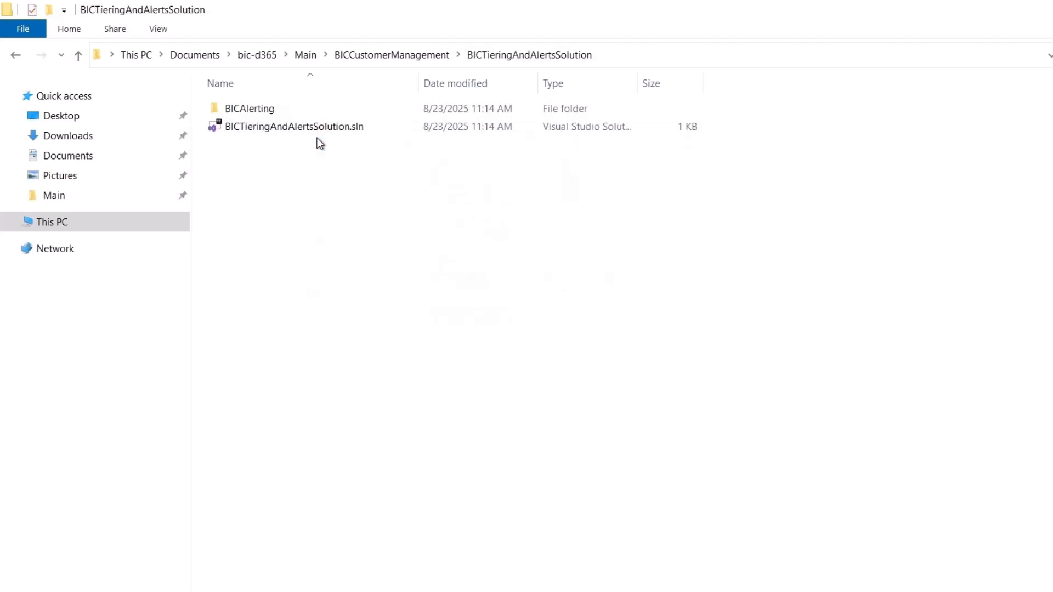
key("alt+Left")
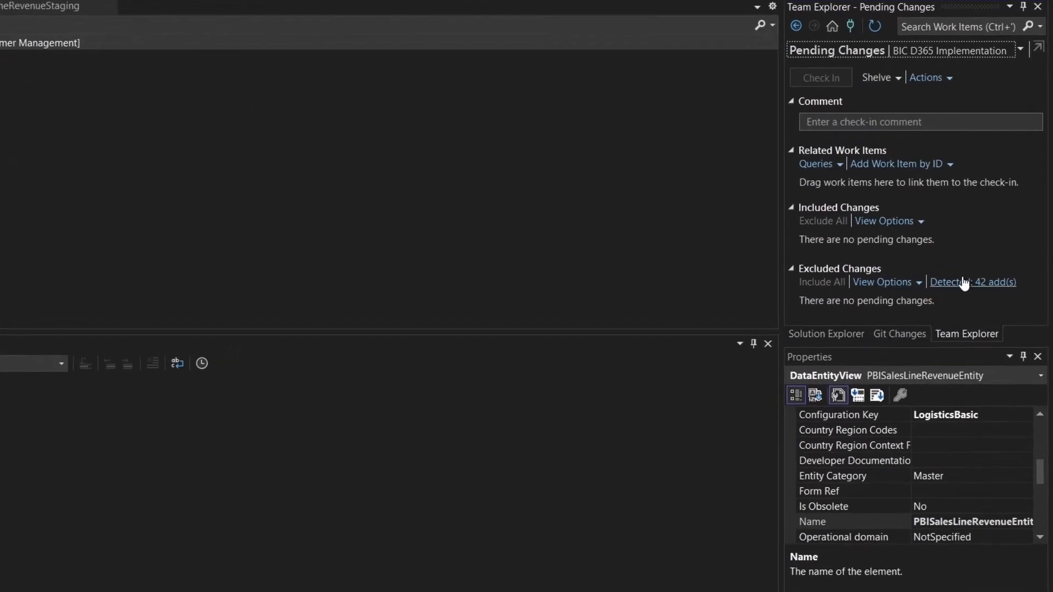
Switch to Visual Studio, promote all detected additions to pending changes and enter the check-in comment "Initial check-in of BICCustomerTiering project"
left_click(963, 282)
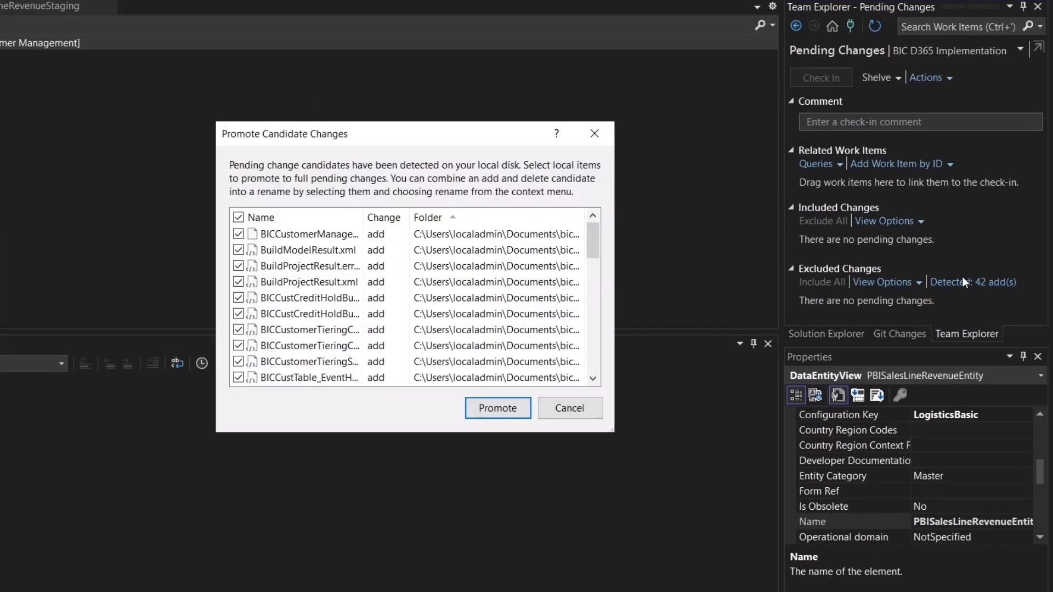
left_click(522, 412)
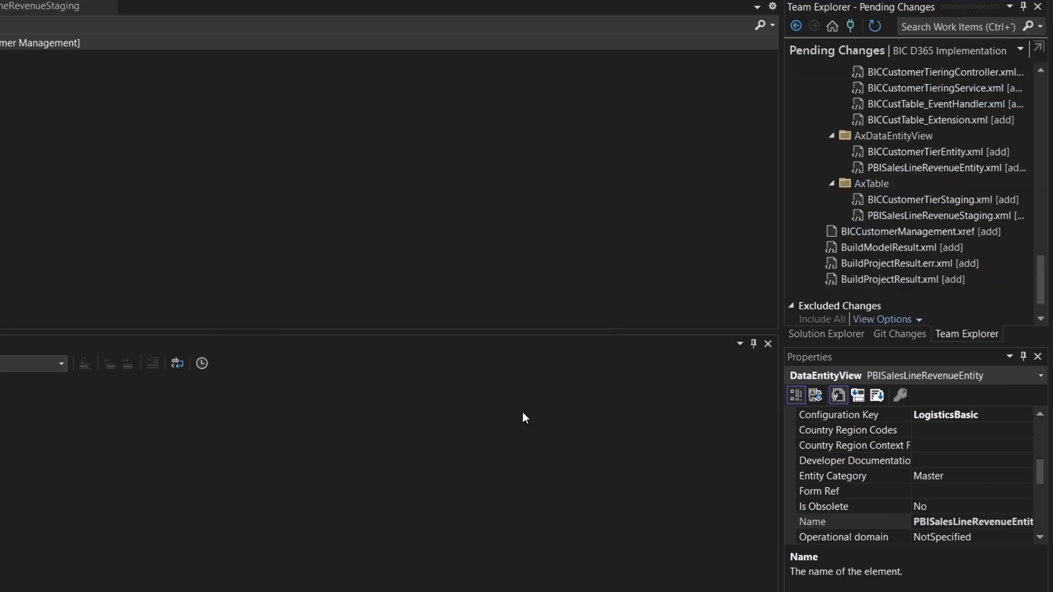
scroll(950, 153, "up", 10)
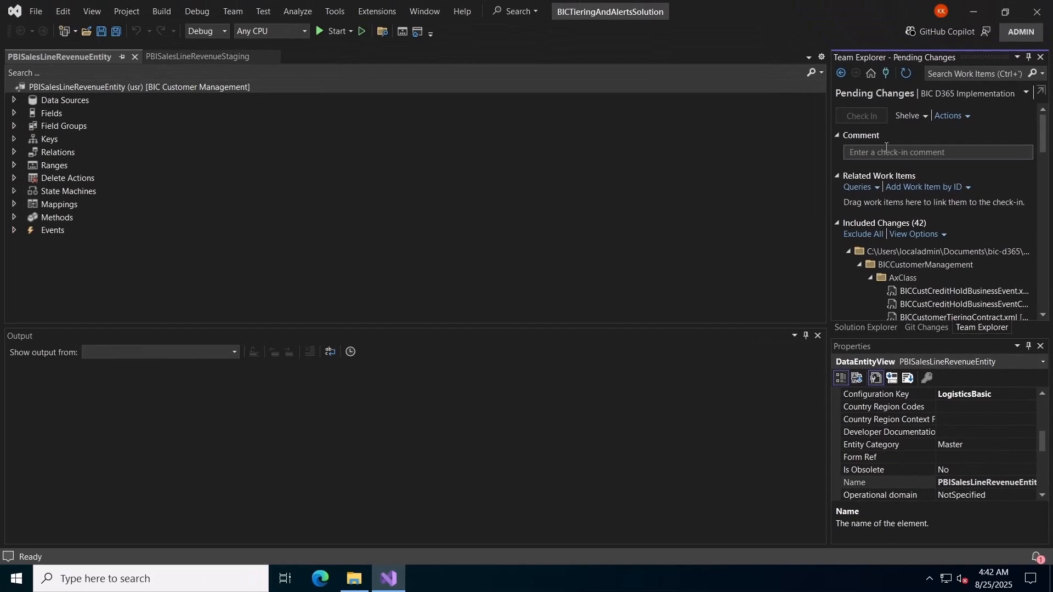
left_click(886, 152)
type("Initial check-in for BICCustomerTiering project")
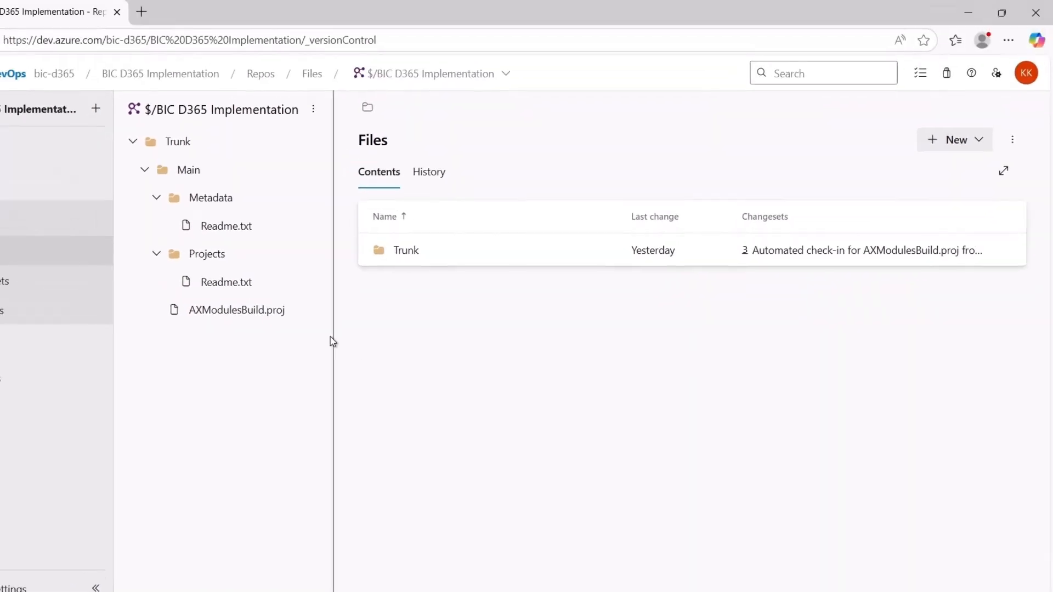
Download AXModulesBuild.proj from the Azure DevOps repository and paste it into the local Documents\bic-d365\Main folder
left_click(313, 310)
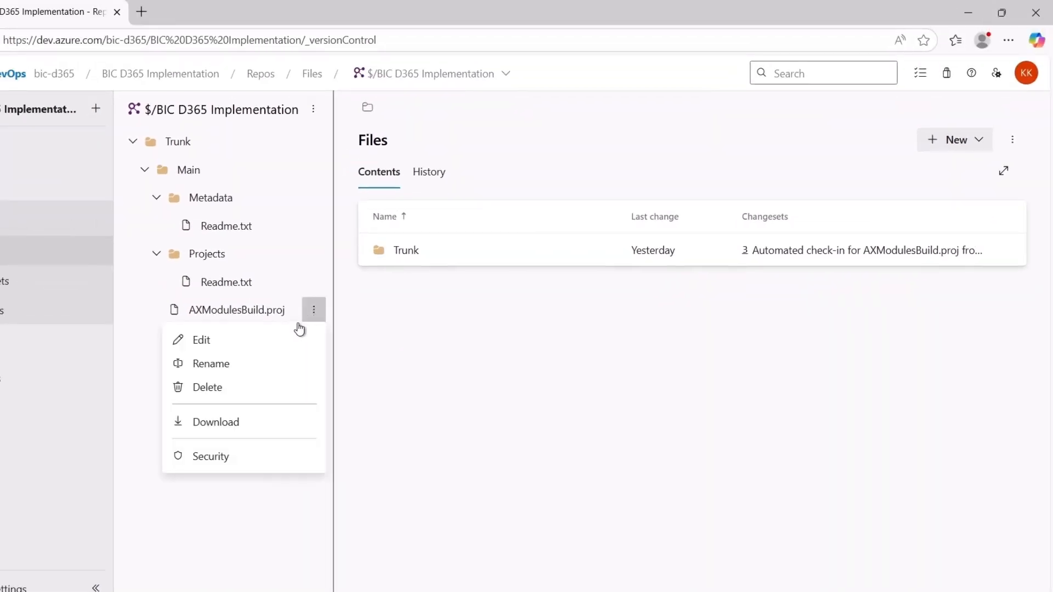
left_click(248, 425)
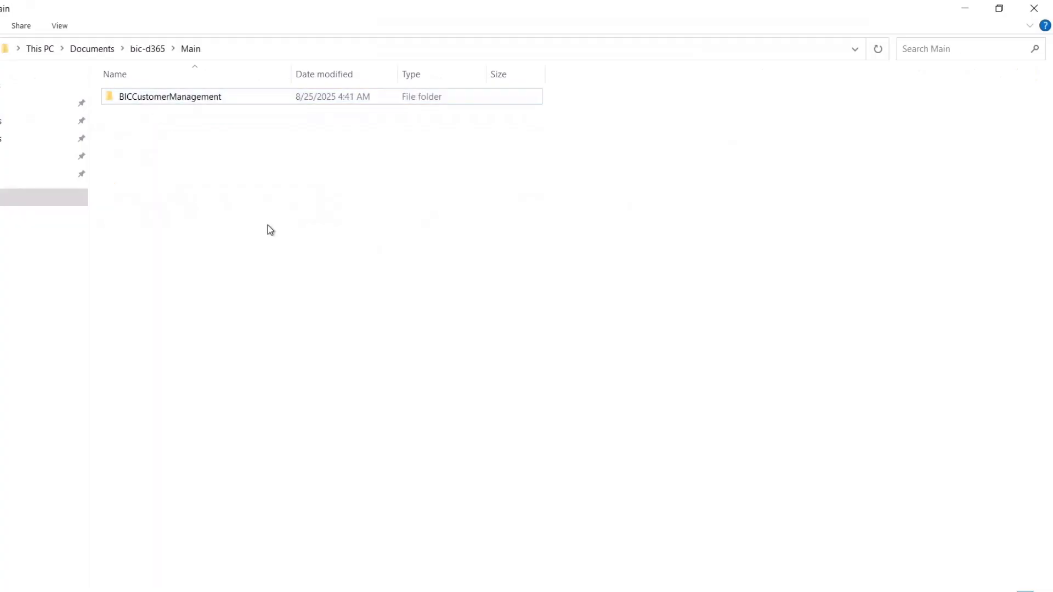
key("ctrl+v")
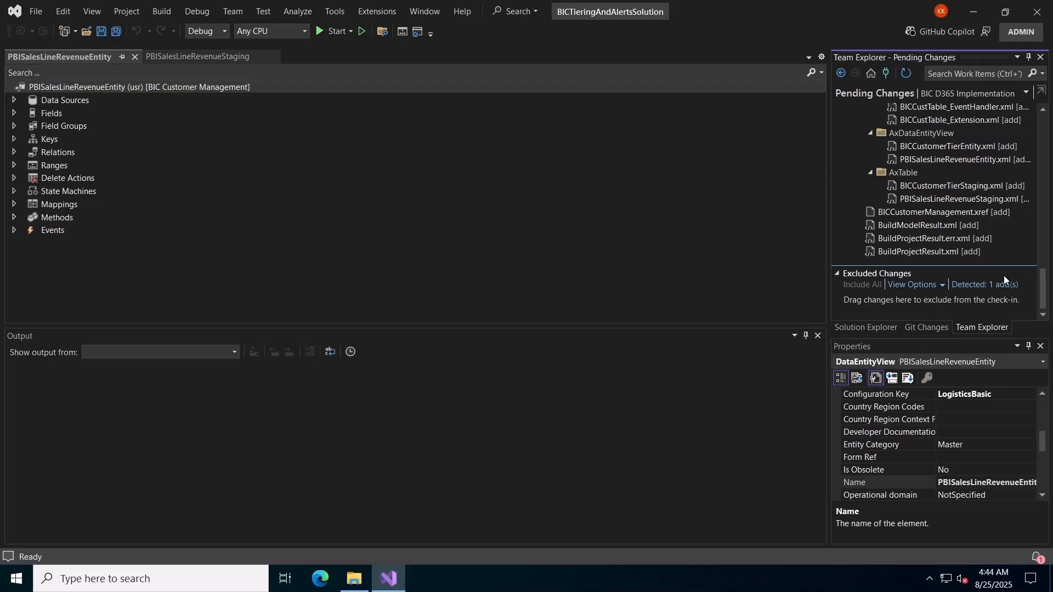
Promote the newly detected file in Visual Studio's pending changes and check in all included changes
left_click(1004, 279)
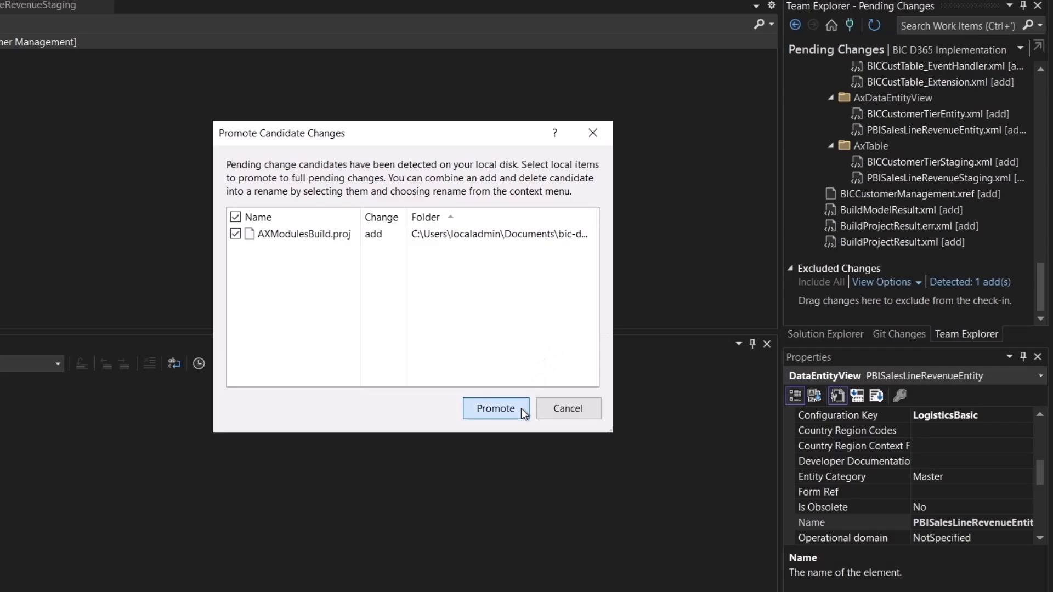
left_click(495, 409)
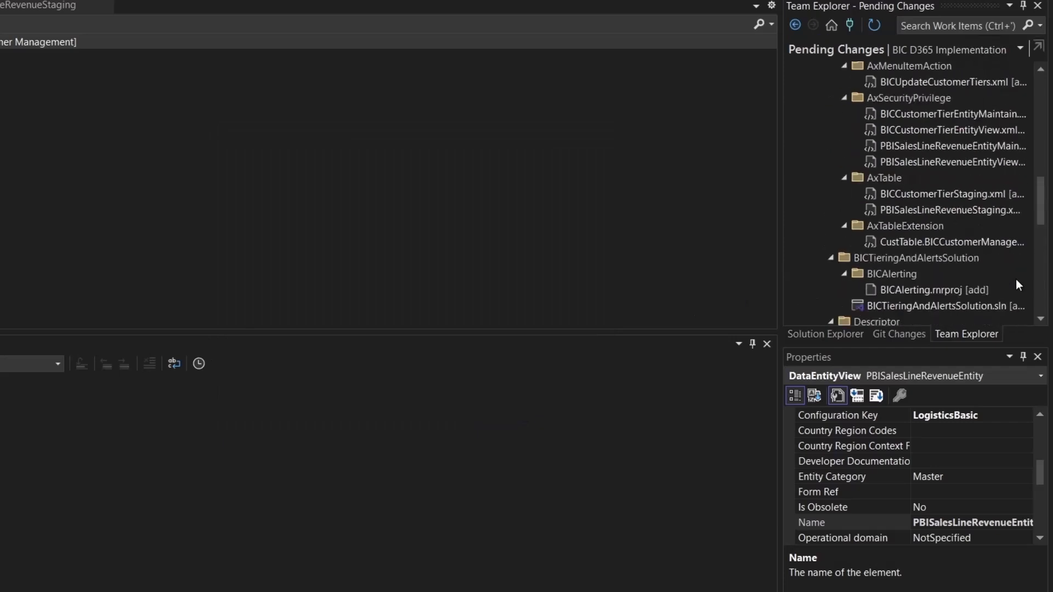
left_click(821, 83)
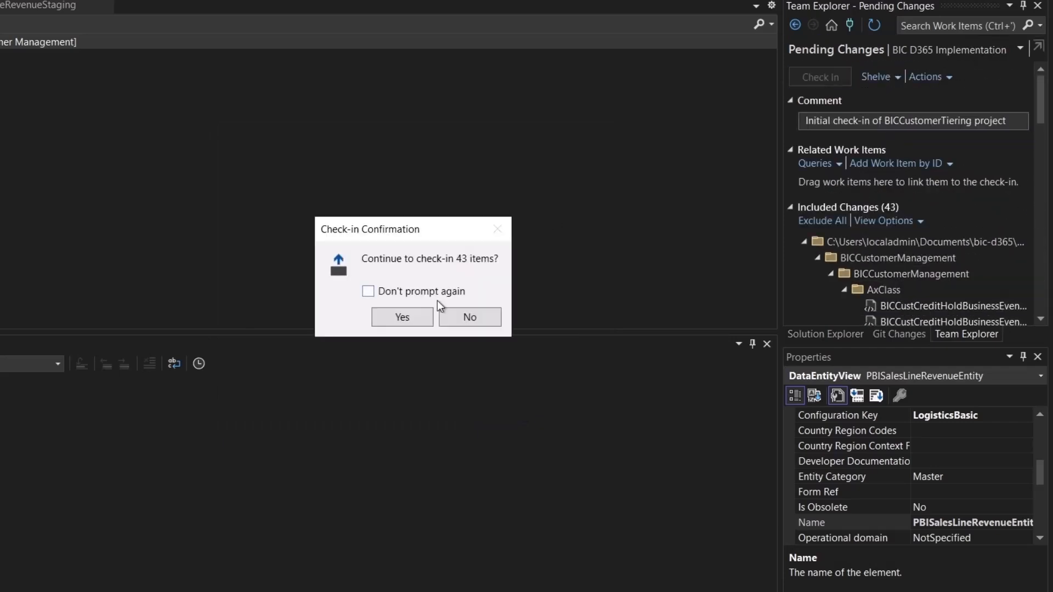
left_click(416, 313)
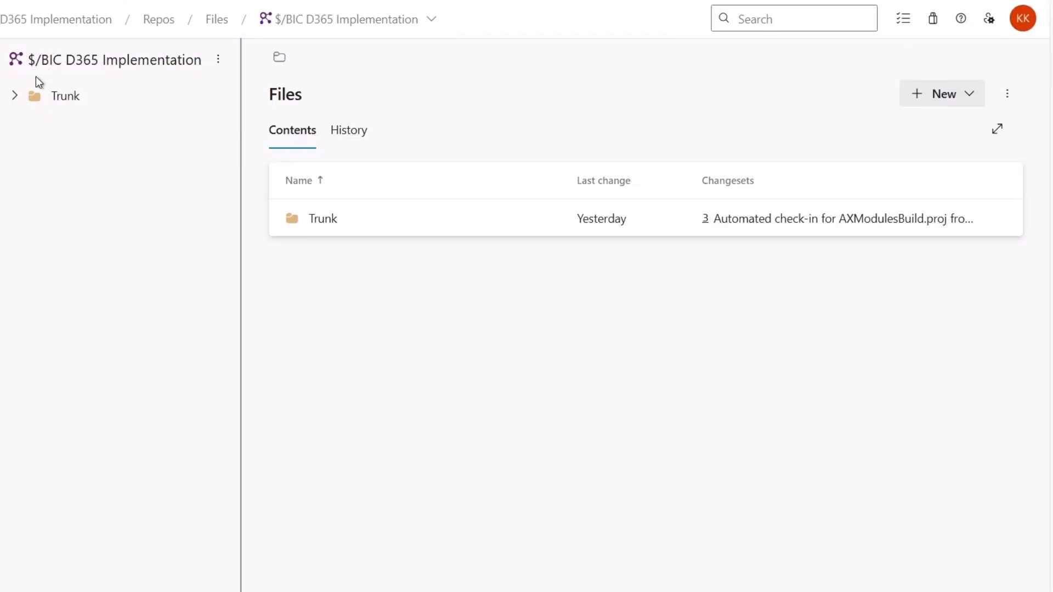
Expand Trunk, Main and Metadata in the Azure DevOps repository to examine the checked-in files
left_click(16, 97)
left_click(29, 128)
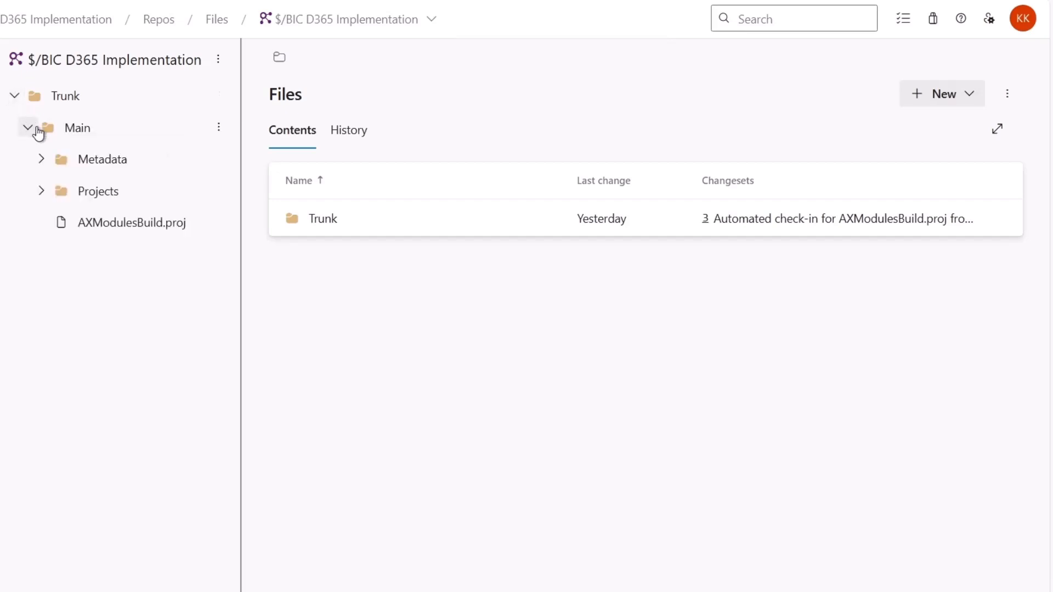
left_click(45, 160)
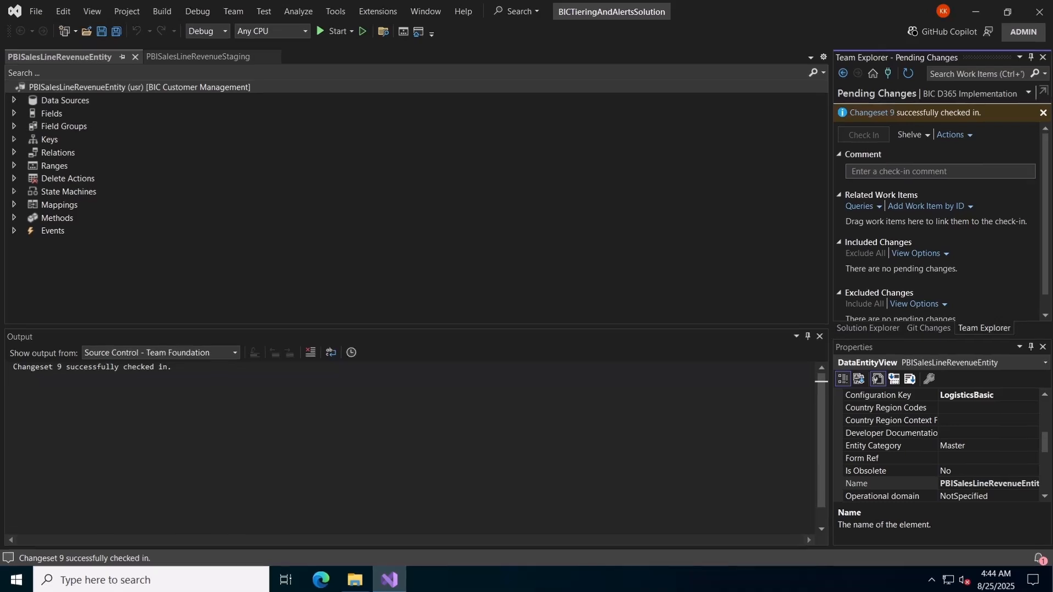
Open Source Control Explorer in Visual Studio, close the Output window and refresh the repository connection
left_click(92, 11)
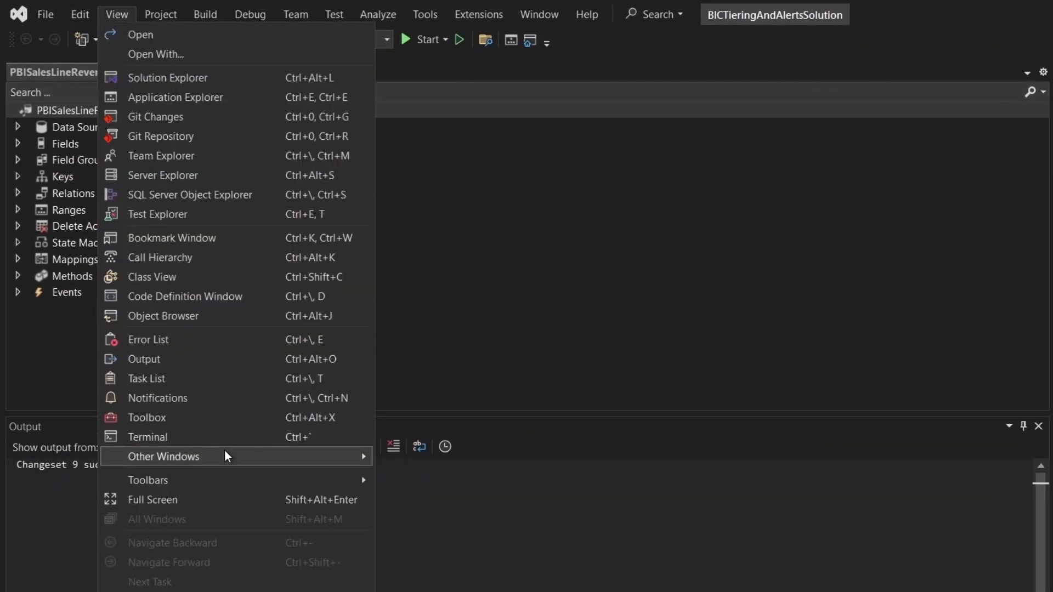
mouse_move(227, 456)
left_click(459, 78)
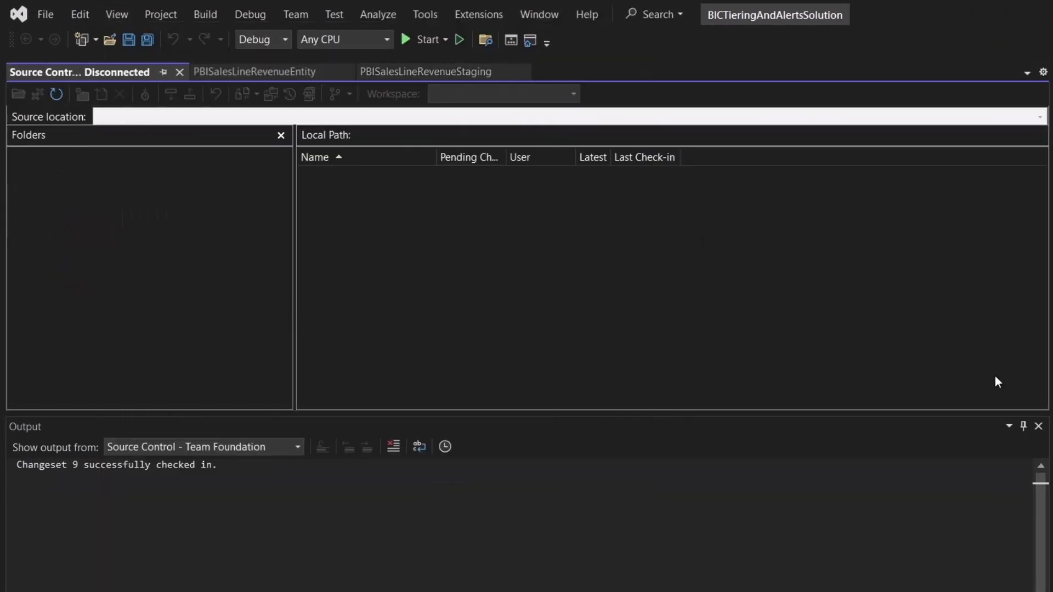
left_click(1038, 426)
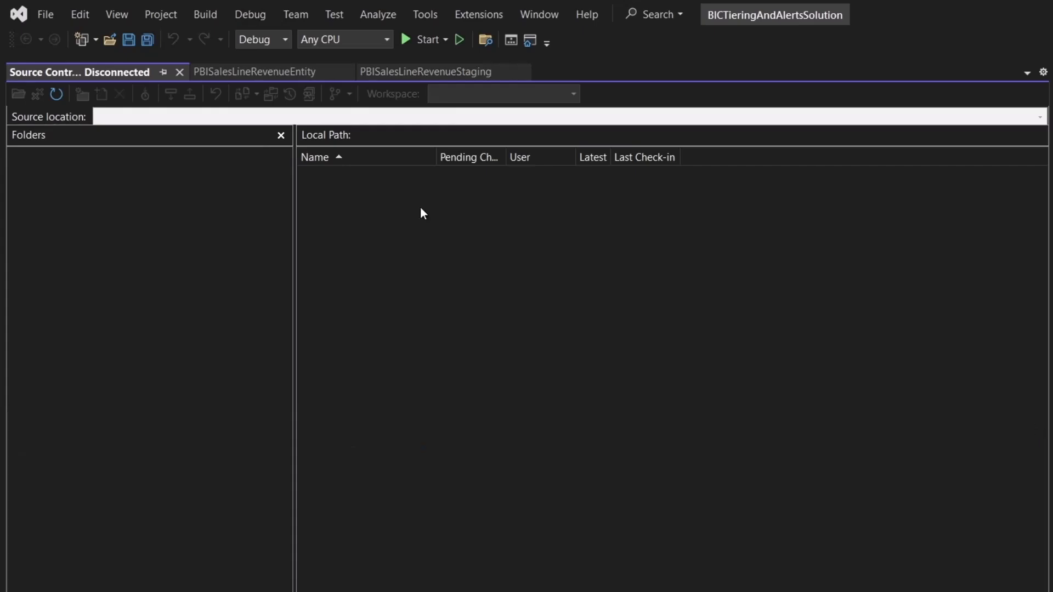
left_click(56, 93)
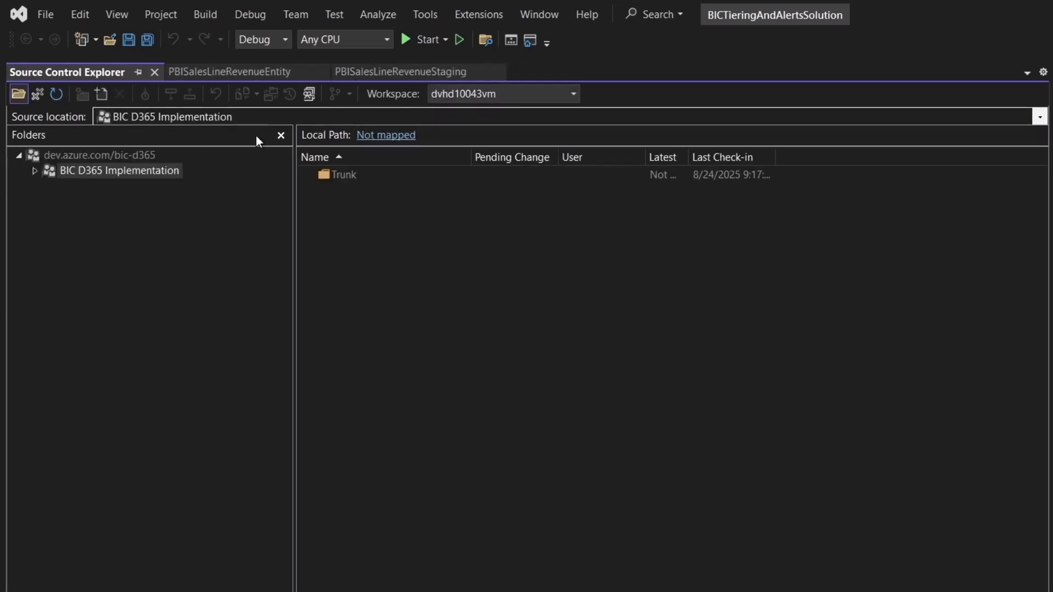
Open the Branch dialog for the Trunk/Main folder of BIC D365 Implementation
double_click(87, 170)
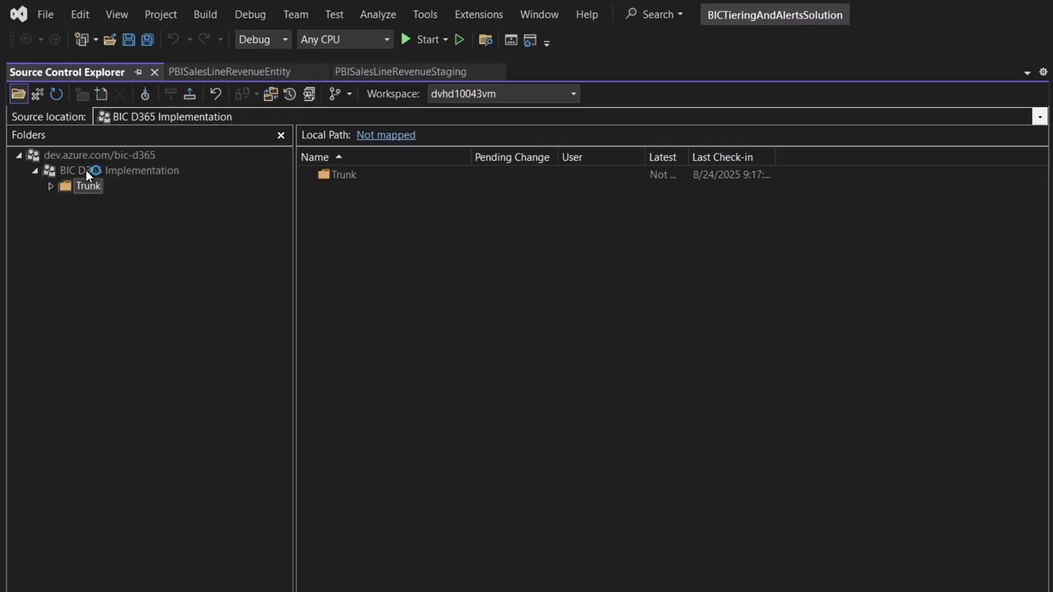
key("Down")
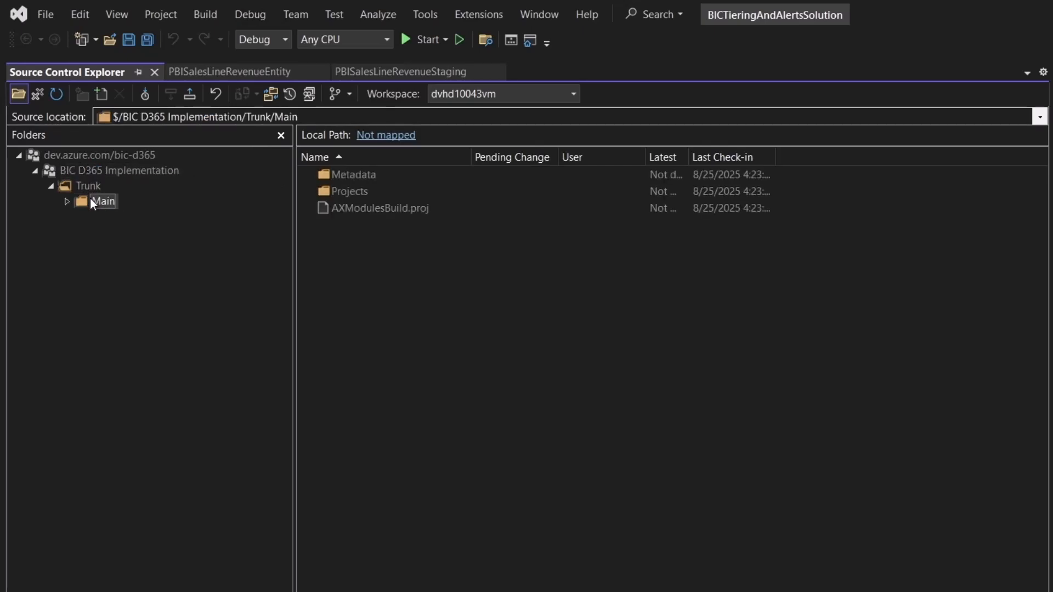
right_click(91, 202)
mouse_move(193, 504)
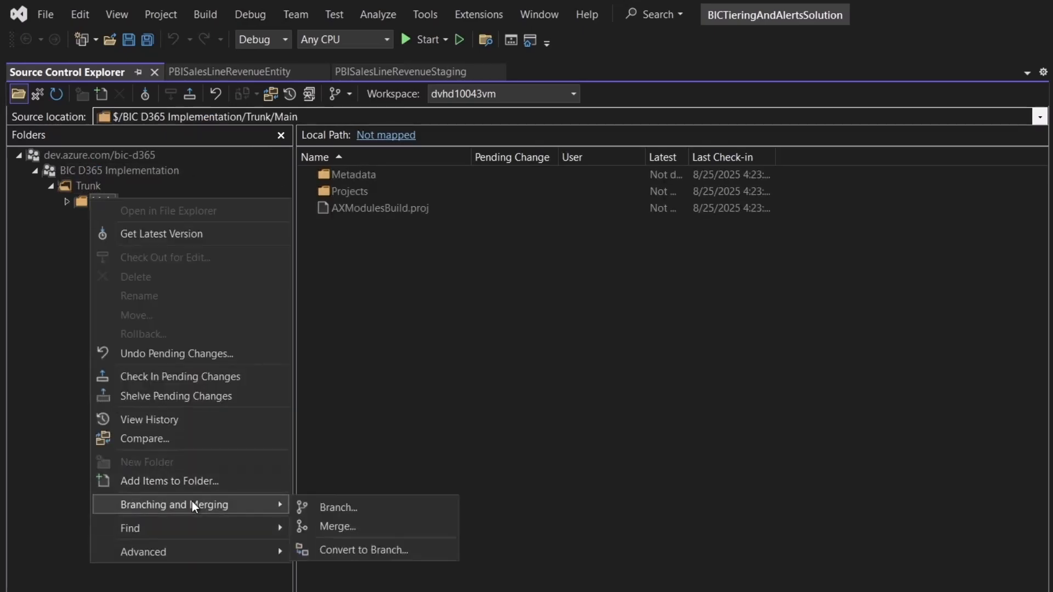
left_click(332, 509)
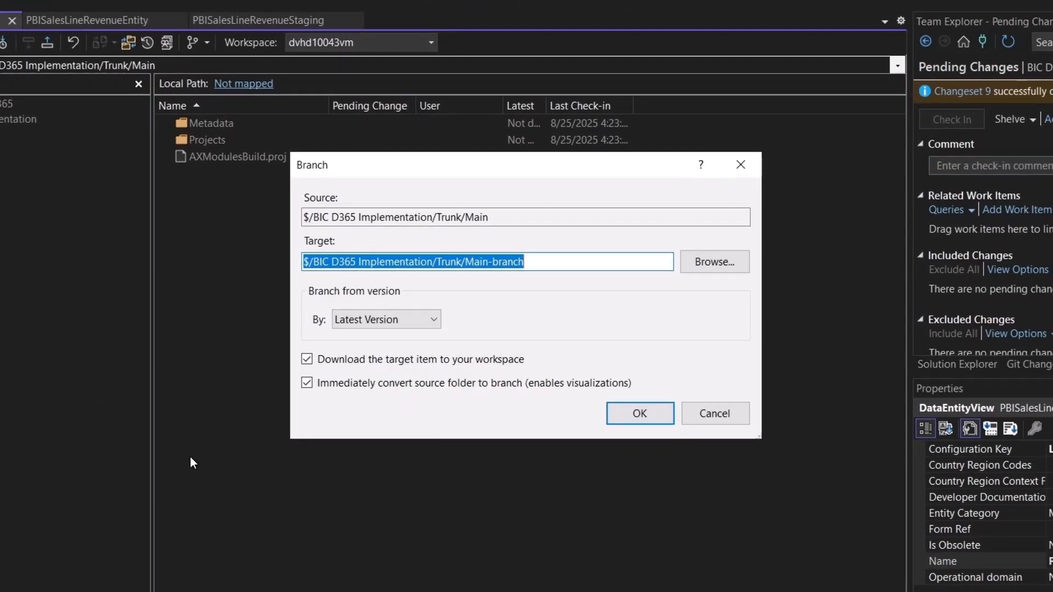
Set the branch target to $/BIC D365 Implementation/Trunk/dev and confirm the branch from the latest version
key("Right")
key("ctrl+shift+Left")
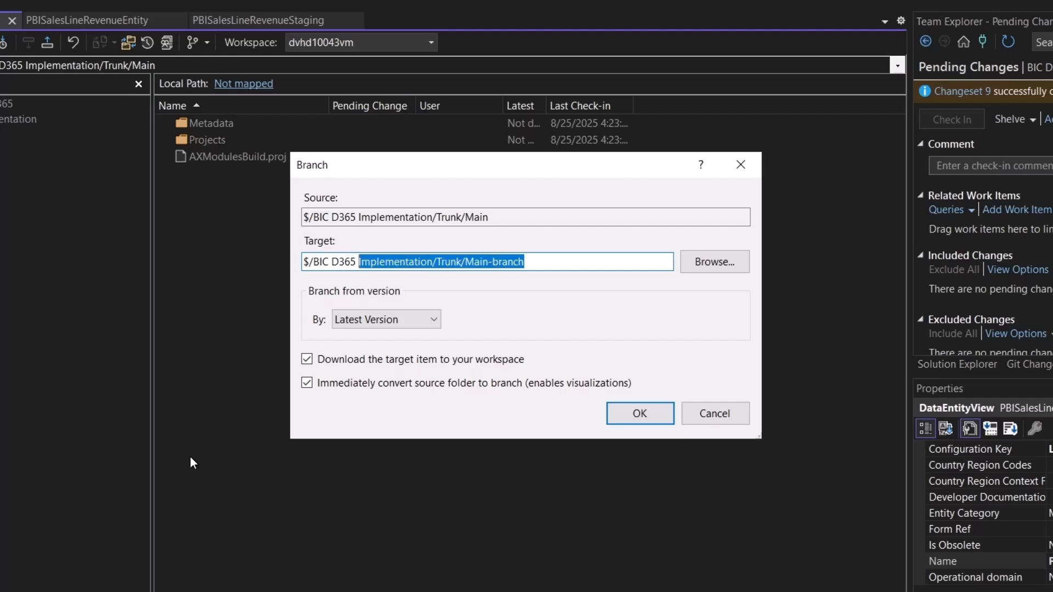
key("Right")
key("shift+Left")
key("shift+Left")
key("shift+Left")
key("shift+Left")
key("shift+Left")
key("shift+Left")
key("shift+Left")
key("shift+Left")
key("shift+Left")
key("shift+Left")
key("shift+Left")
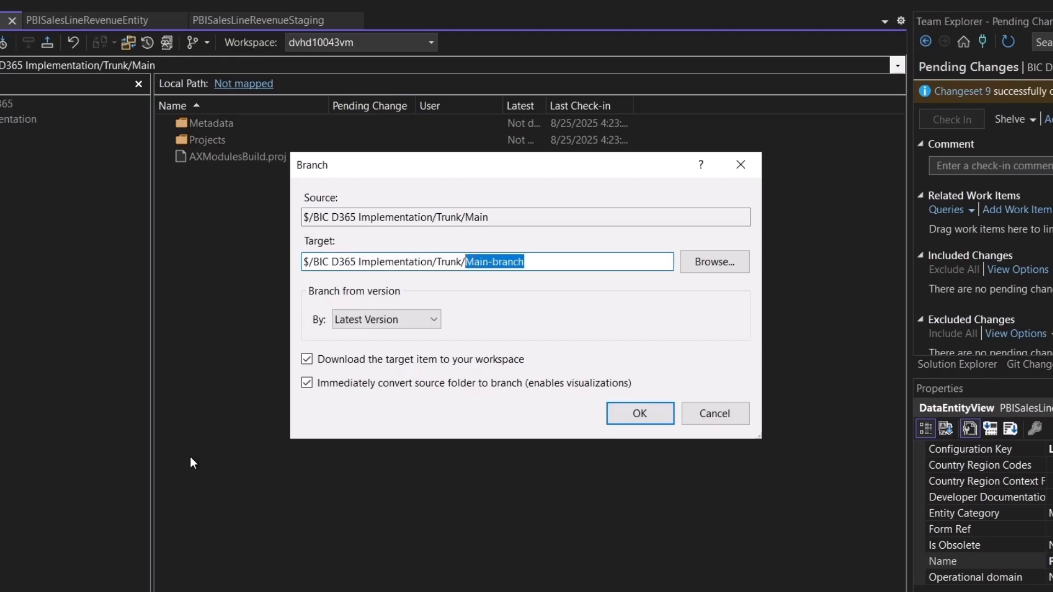
type("dev")
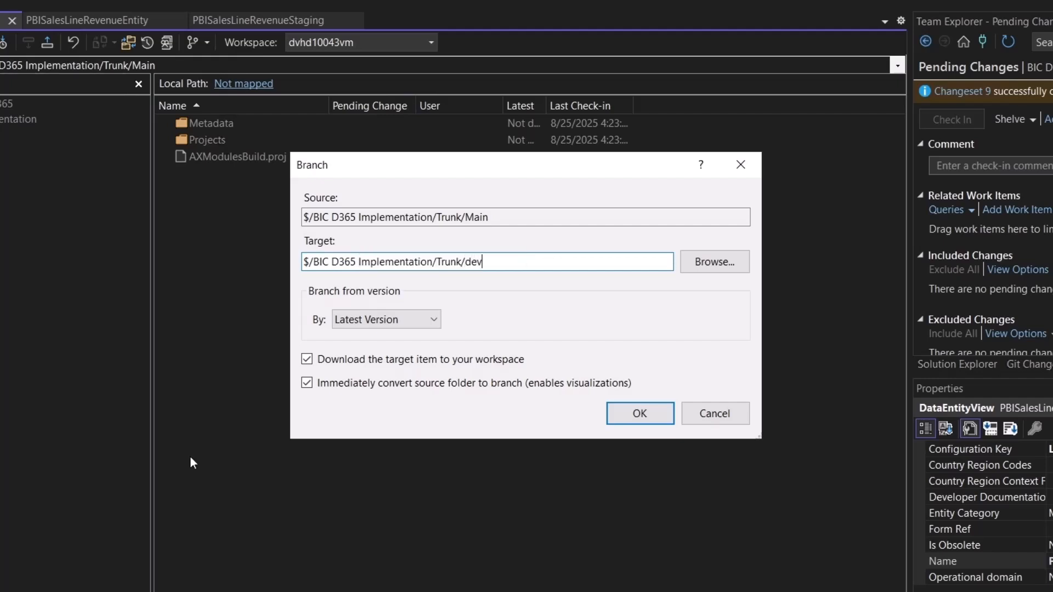
left_click(639, 417)
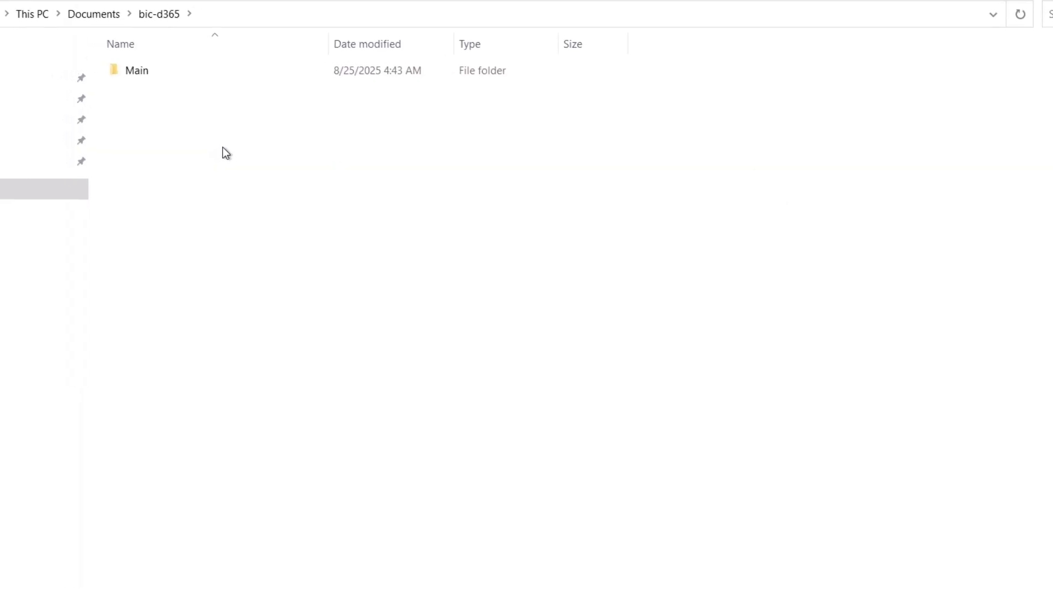
Create a folder named dev in Documents\bic-d365 in File Explorer, open it and select its path for copying
key("ctrl+shift+n")
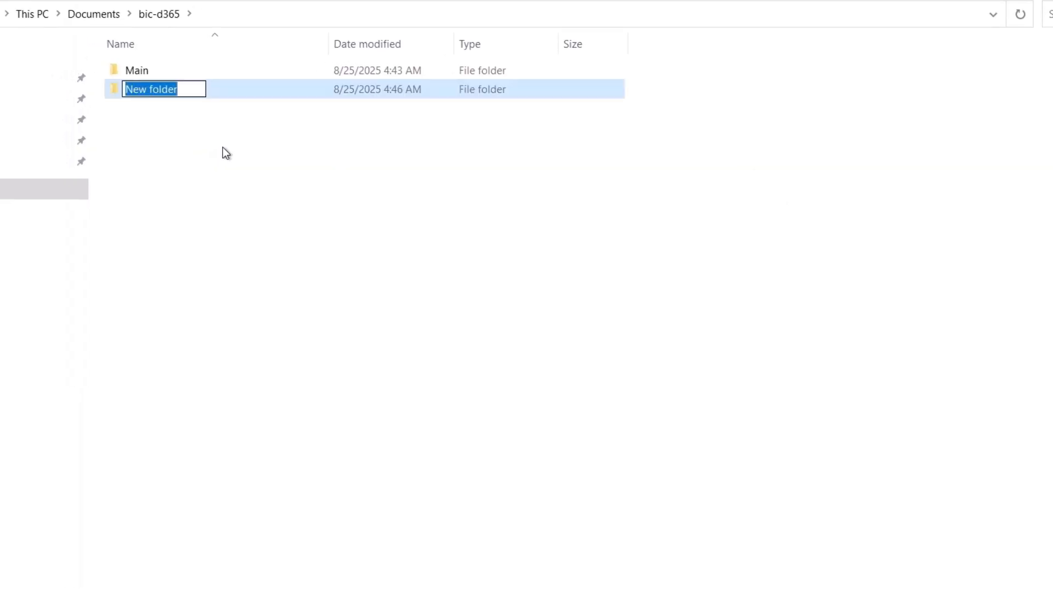
type("dev")
key("Return")
key("Return")
key("alt+d")
key("ctrl+c")
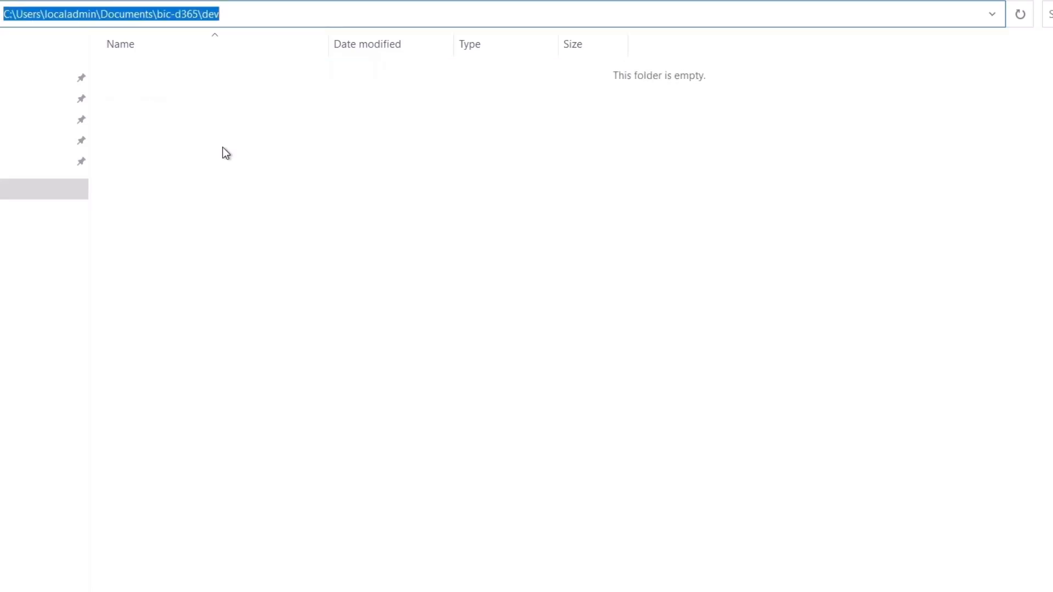
Map the server folder Trunk/dev recursively to the local folder C:\Users\localadmin\Documents\bic-d365\dev
key("alt+Tab")
key("ctrl+v")
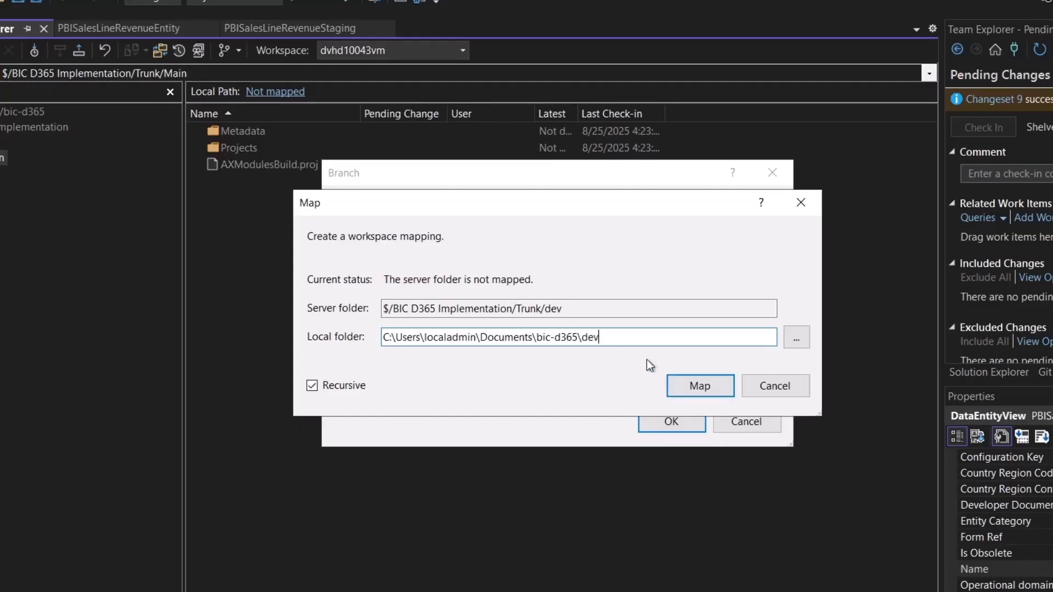
left_click(699, 386)
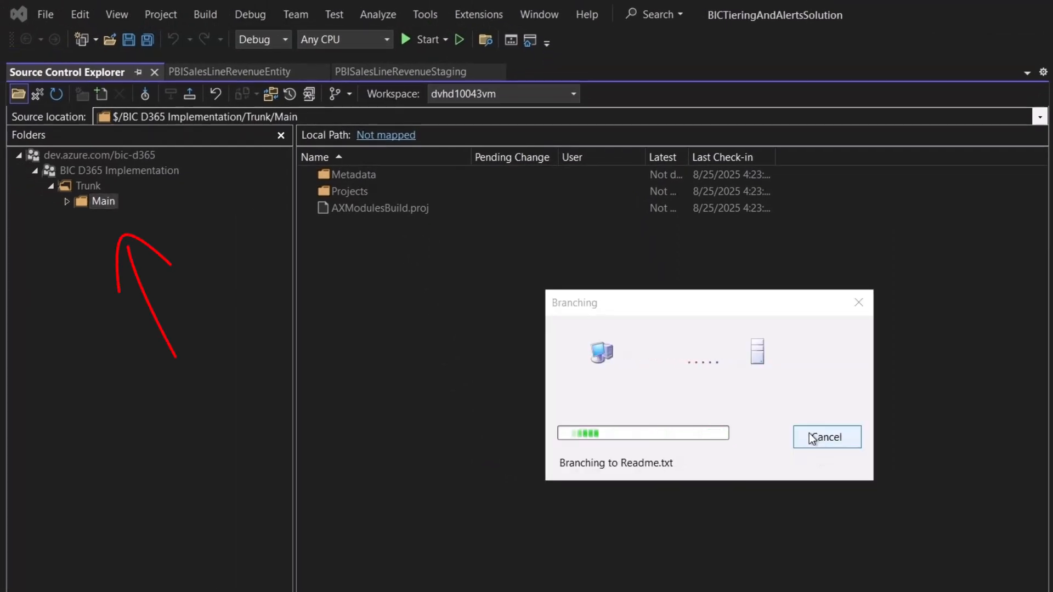
Check in the pending dev branch changes with the comment "Creating the develop branch" and confirm the check-in
key("alt+Tab")
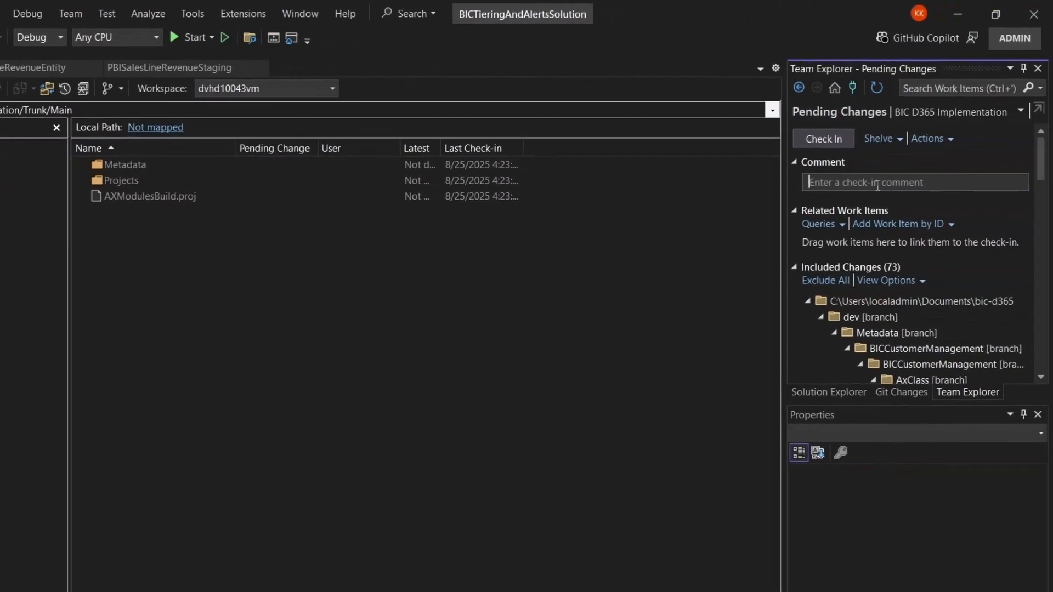
type("Creating the develop branch")
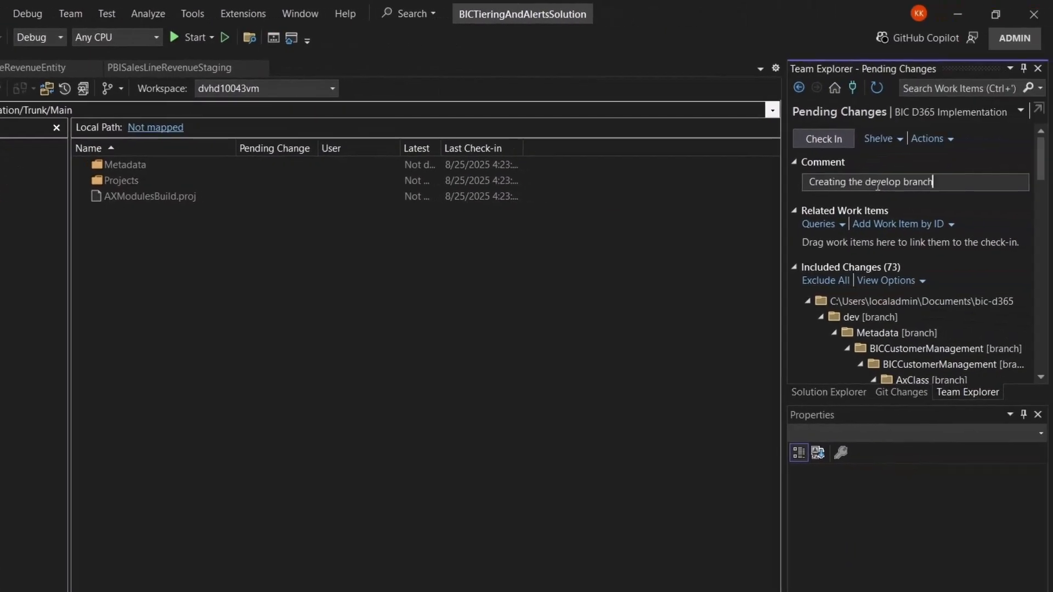
left_click(823, 138)
left_click(411, 377)
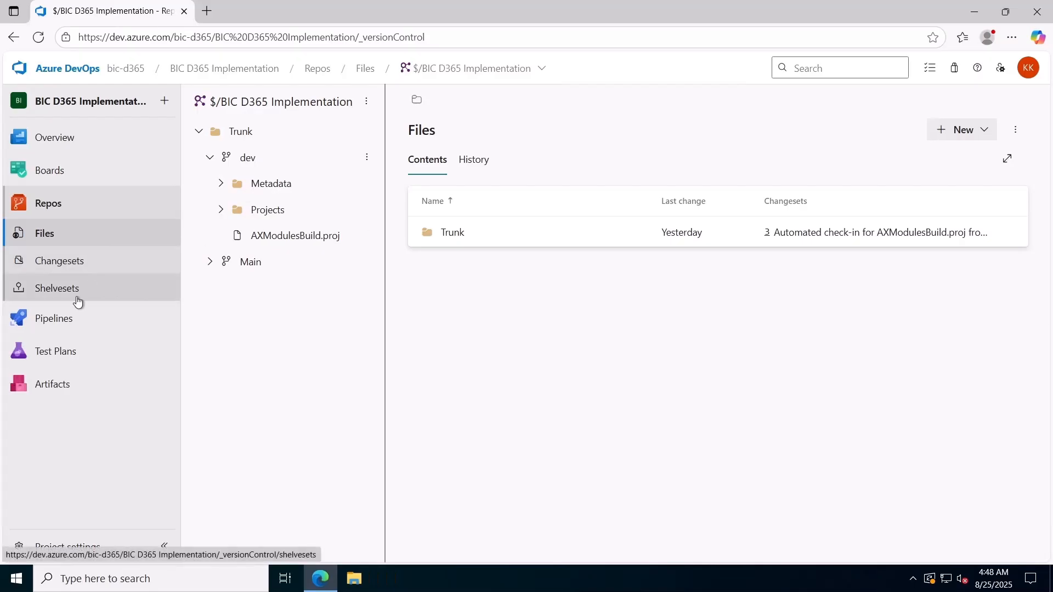
Examine the Agent job 1 task progress and log for run #2025.8.25.1 of the Unified Operations platform - Build dev pipeline in Azure DevOps
left_click(70, 324)
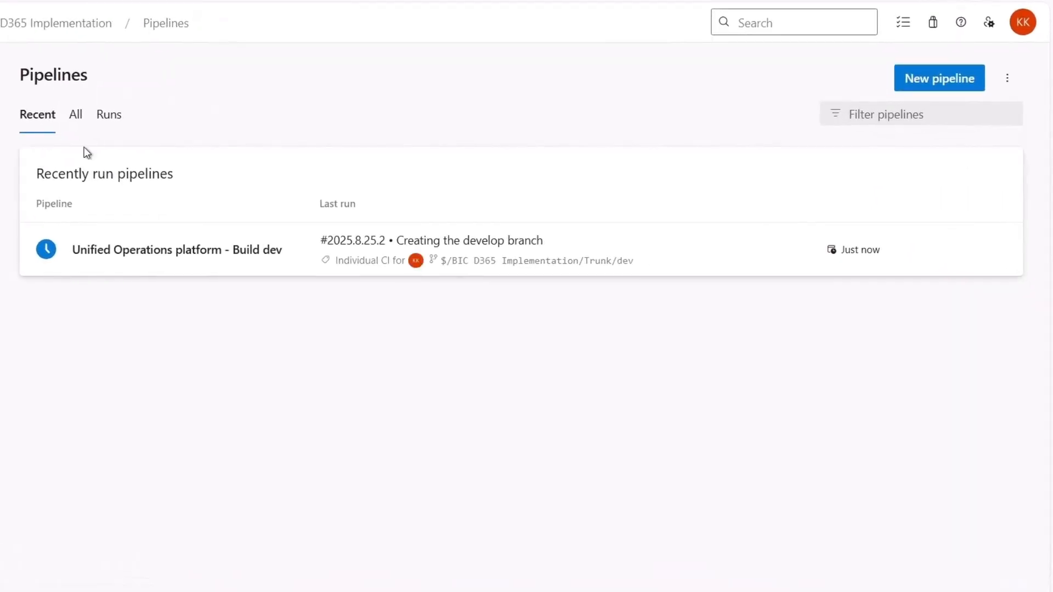
left_click(119, 256)
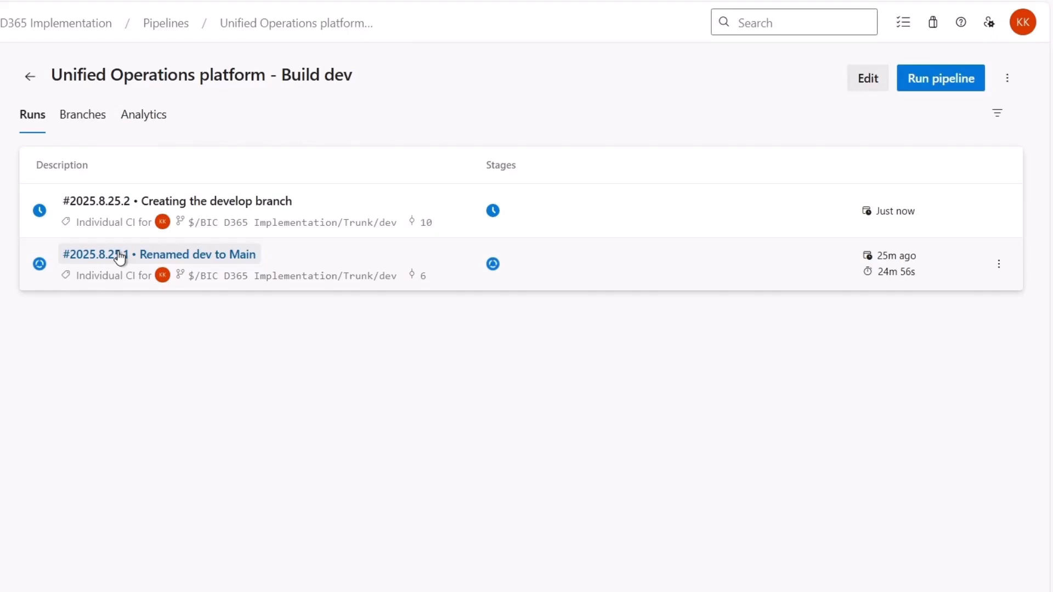
left_click(132, 258)
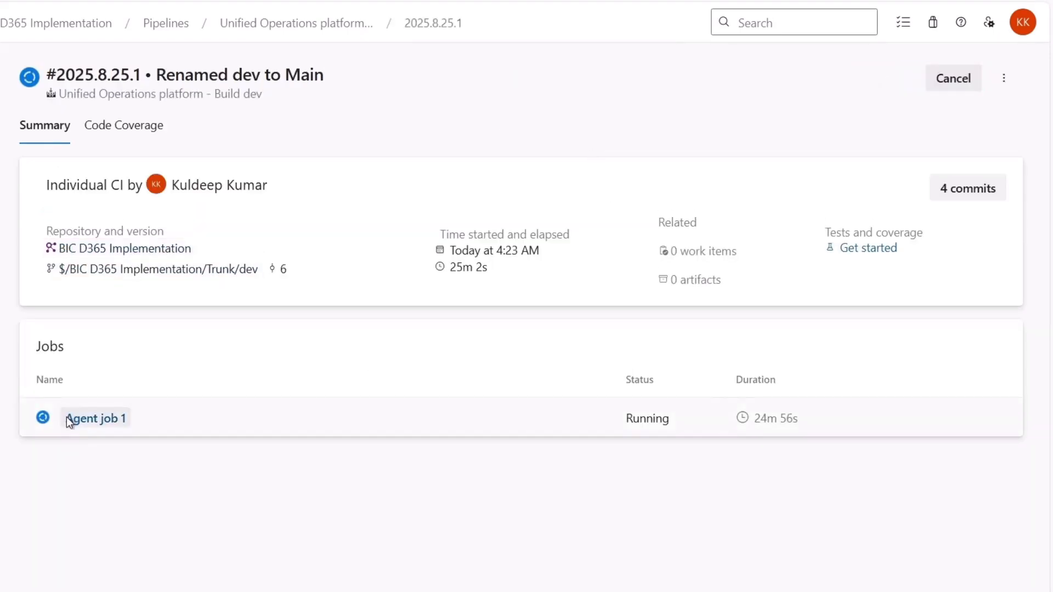
left_click(67, 419)
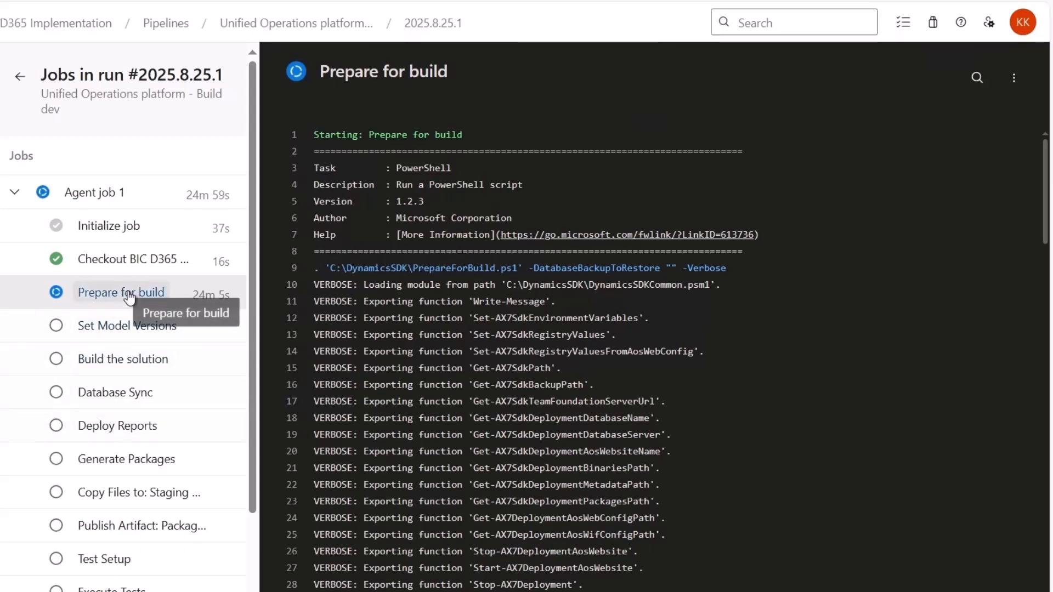
scroll(562, 386, "down", 20)
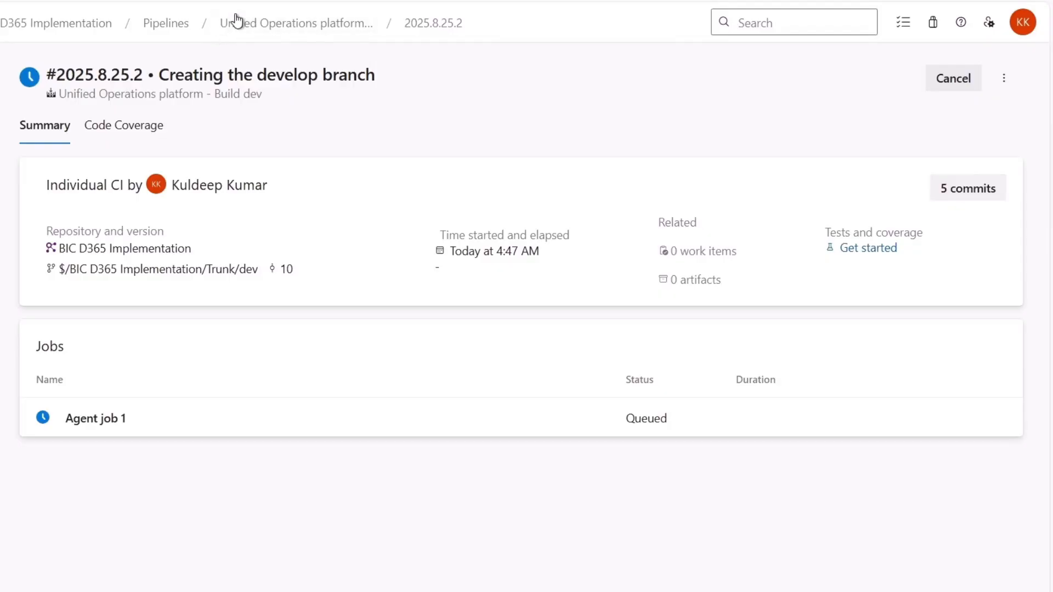
Open the Unified Operations platform - Build dev pipeline for editing and review its task list
left_click(263, 23)
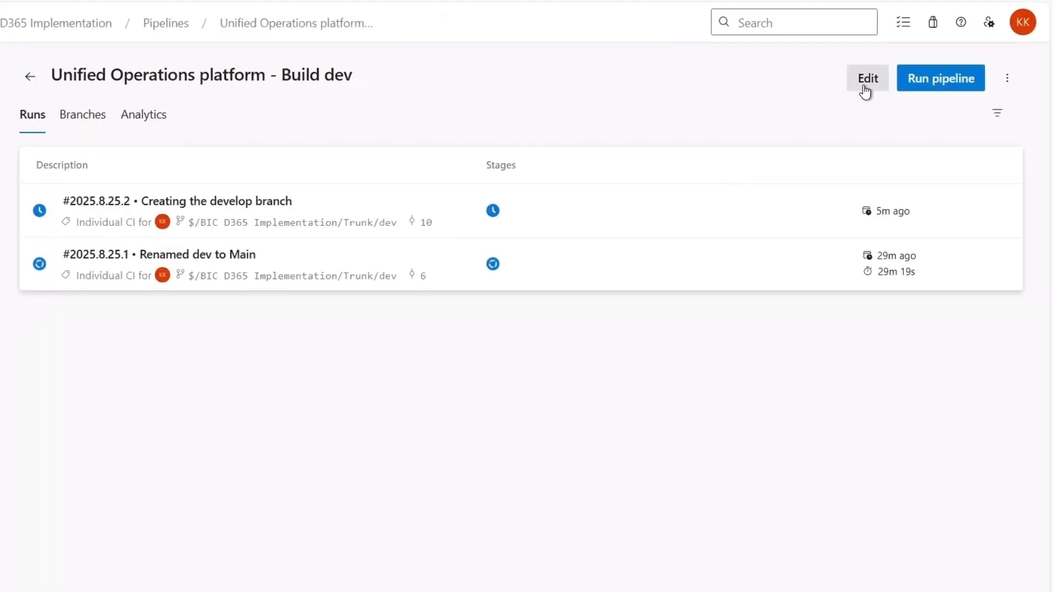
left_click(865, 88)
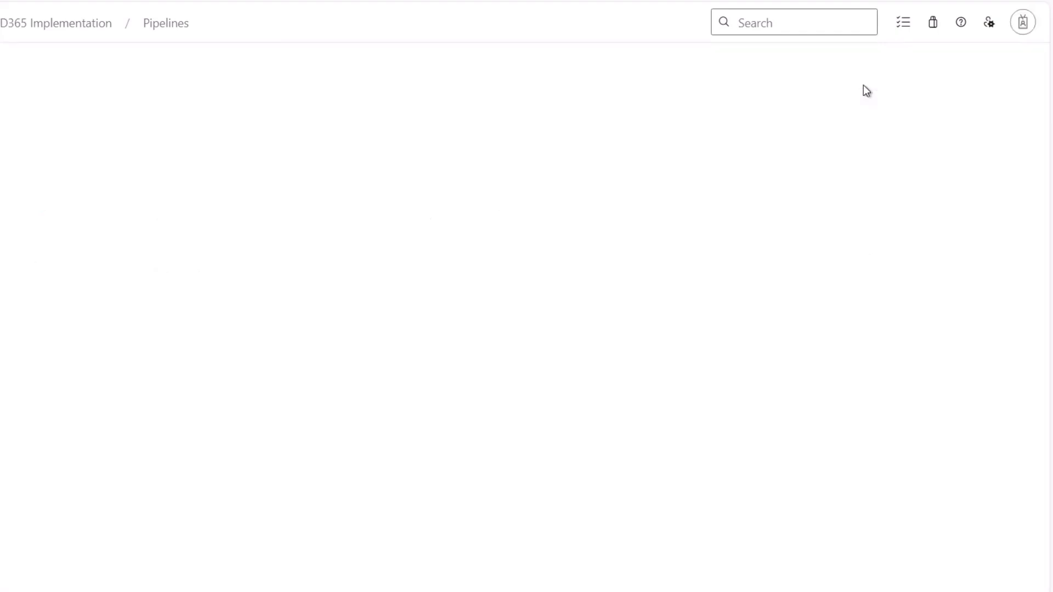
scroll(429, 295, "down", 5)
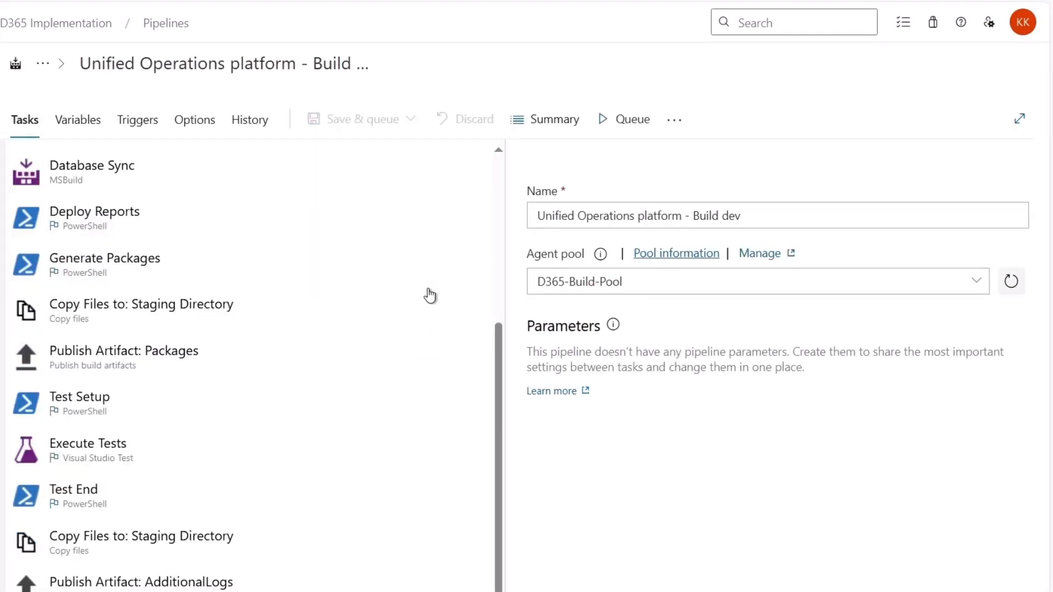
scroll(429, 295, "up", 5)
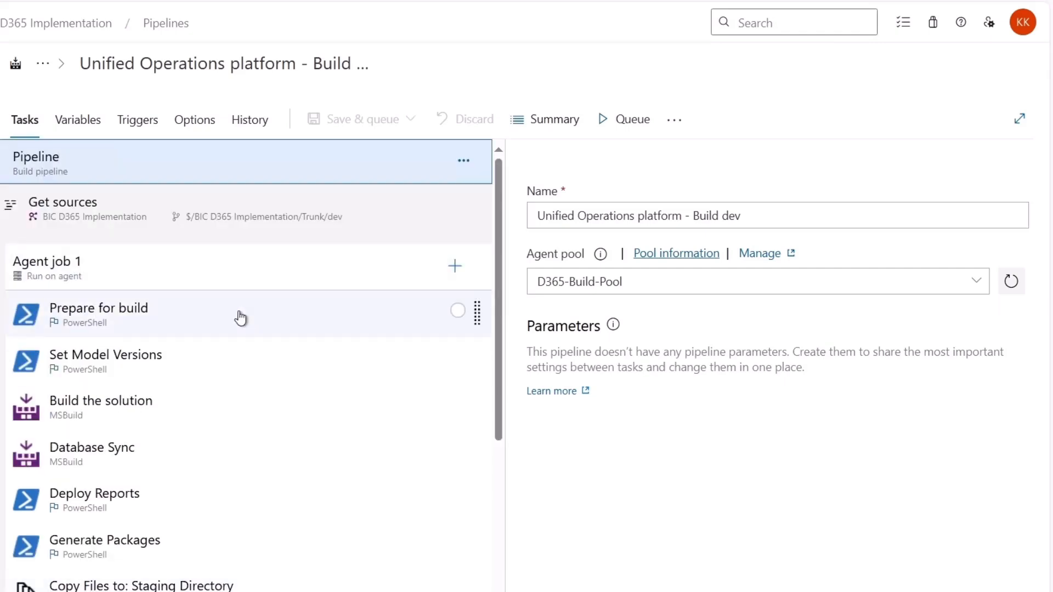
Examine the Prepare for build task and locate its PrepareForBuild script in C:\DynamicsSDK
left_click(240, 318)
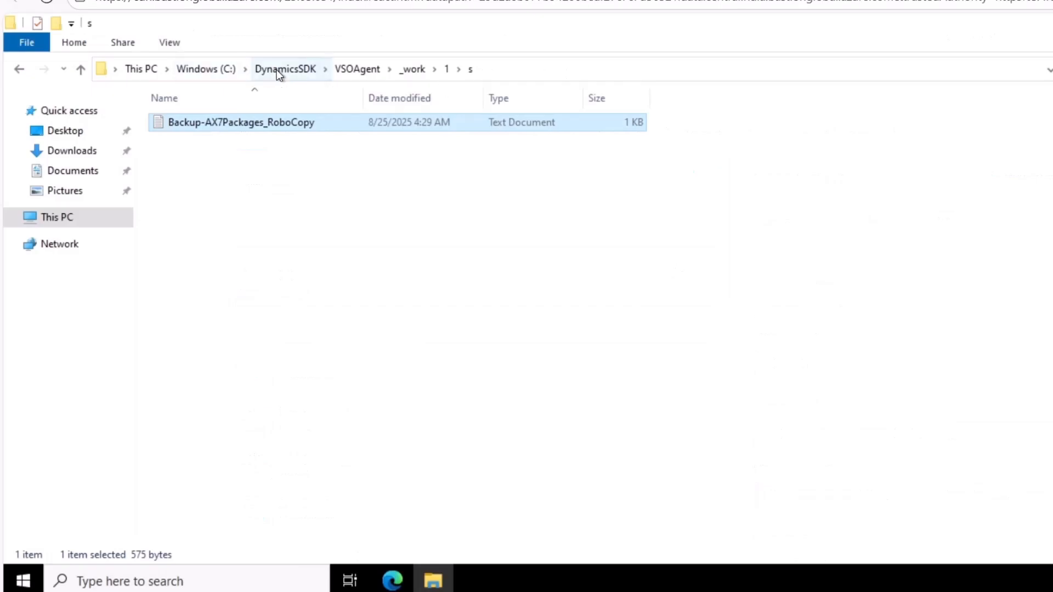
left_click(276, 70)
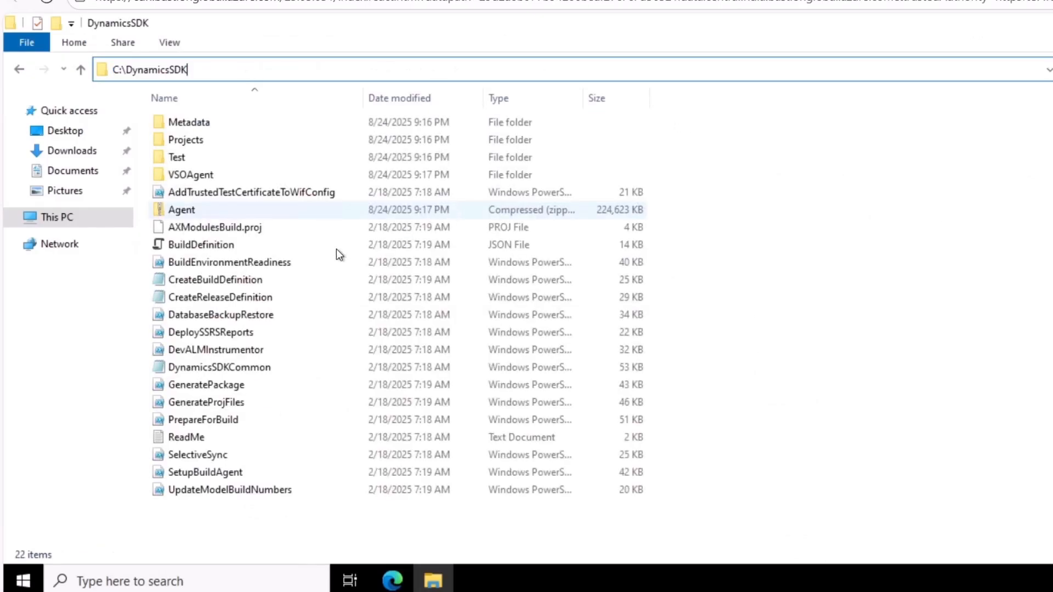
left_click(216, 418)
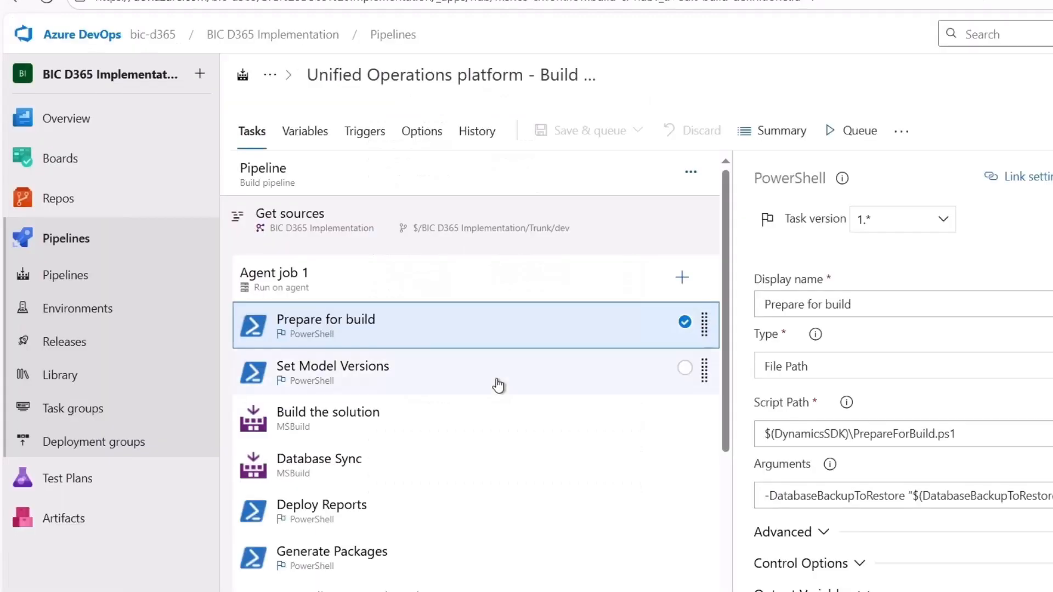
Review the settings of the remaining main tasks, from Build the solution and Database Sync through Generate Packages to the Publish Artifact tasks
left_click(422, 418)
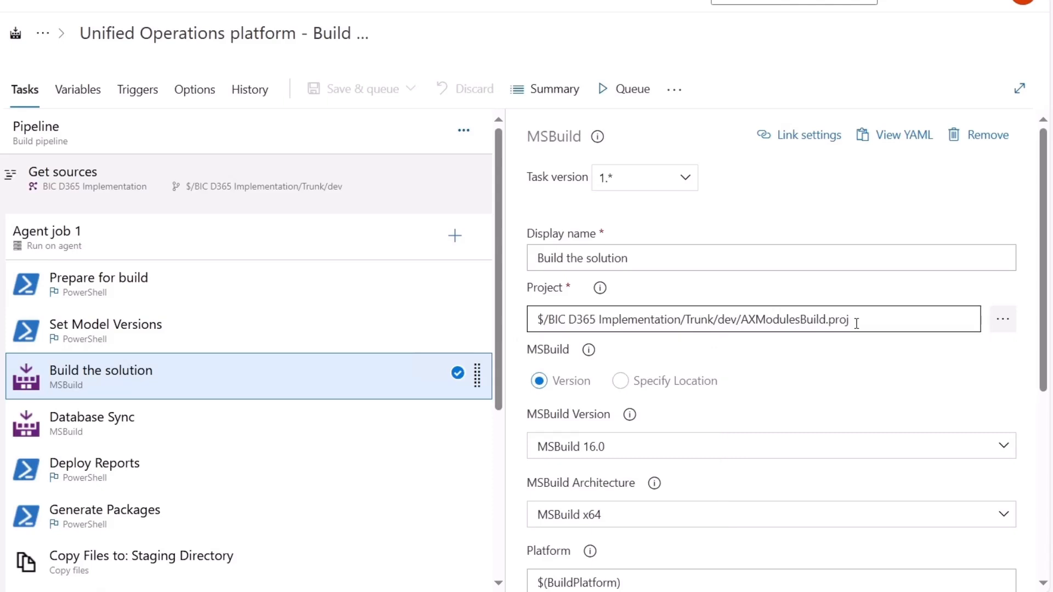
left_click(318, 426)
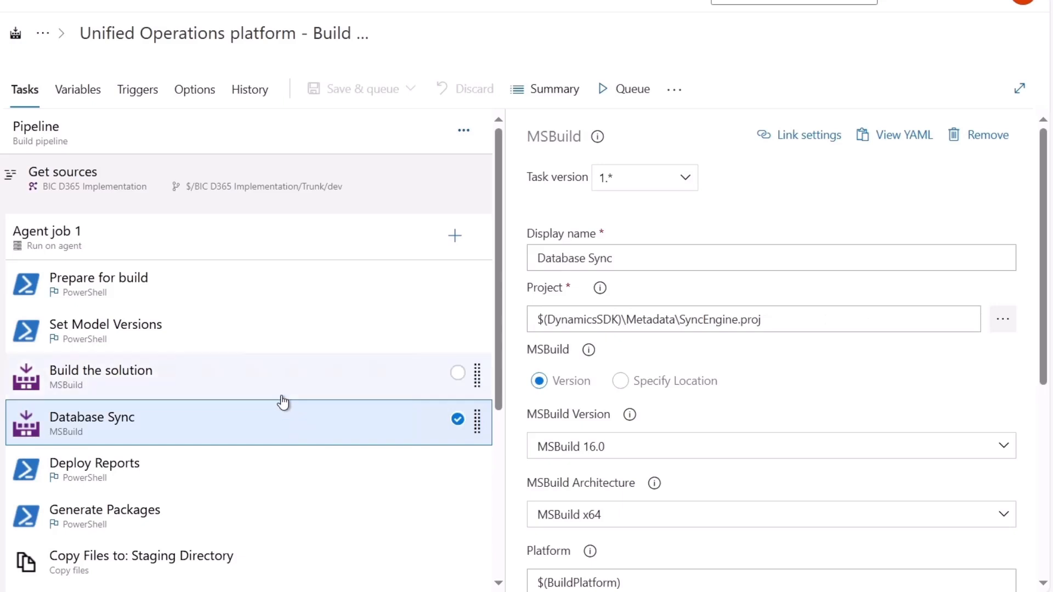
scroll(282, 402, "down", 3)
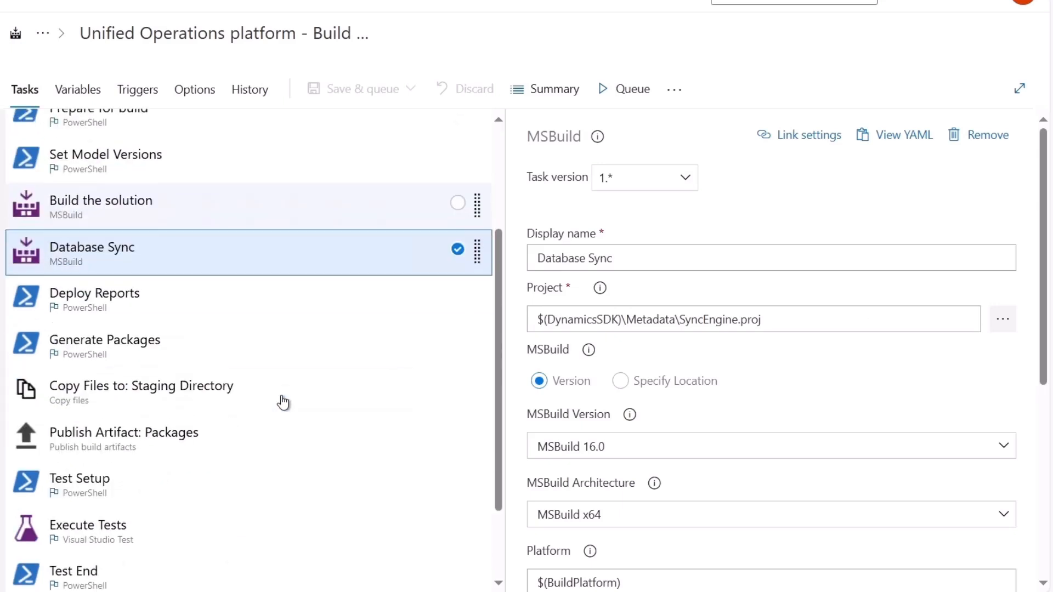
left_click(191, 316)
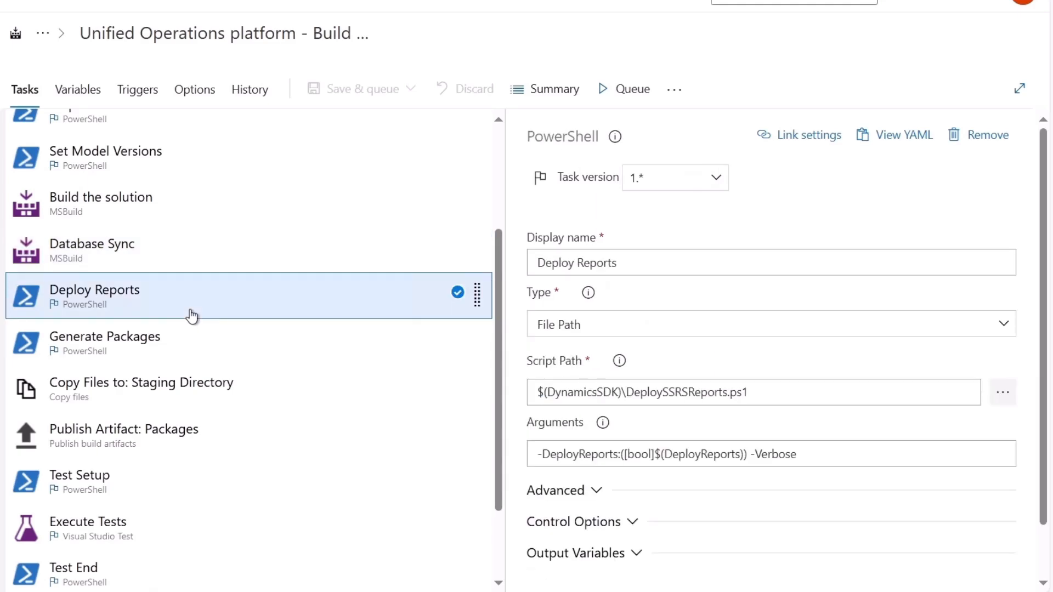
left_click(184, 345)
left_click(174, 432)
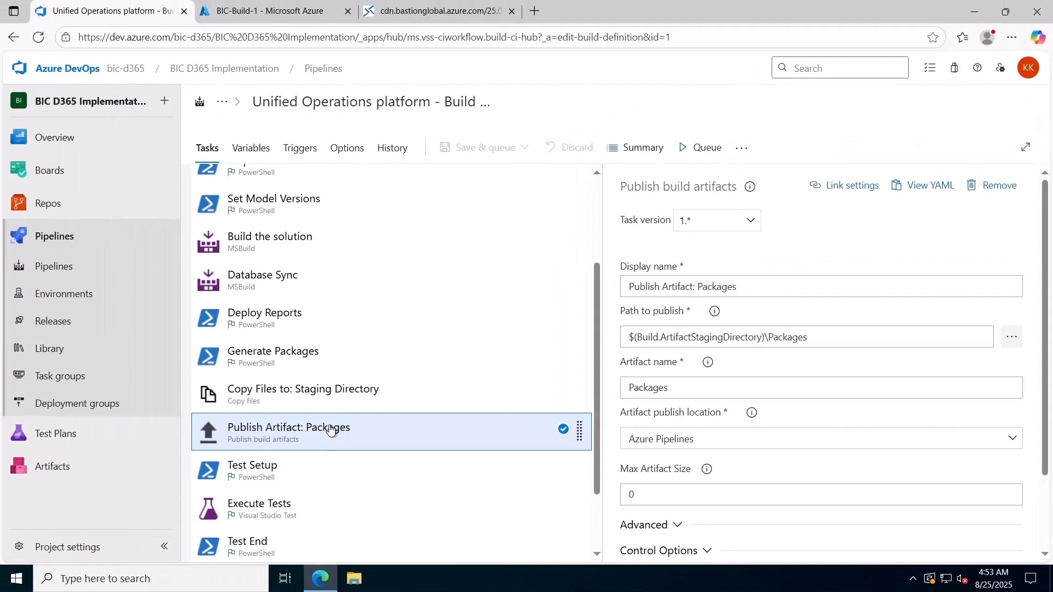
scroll(364, 469, "down", 2)
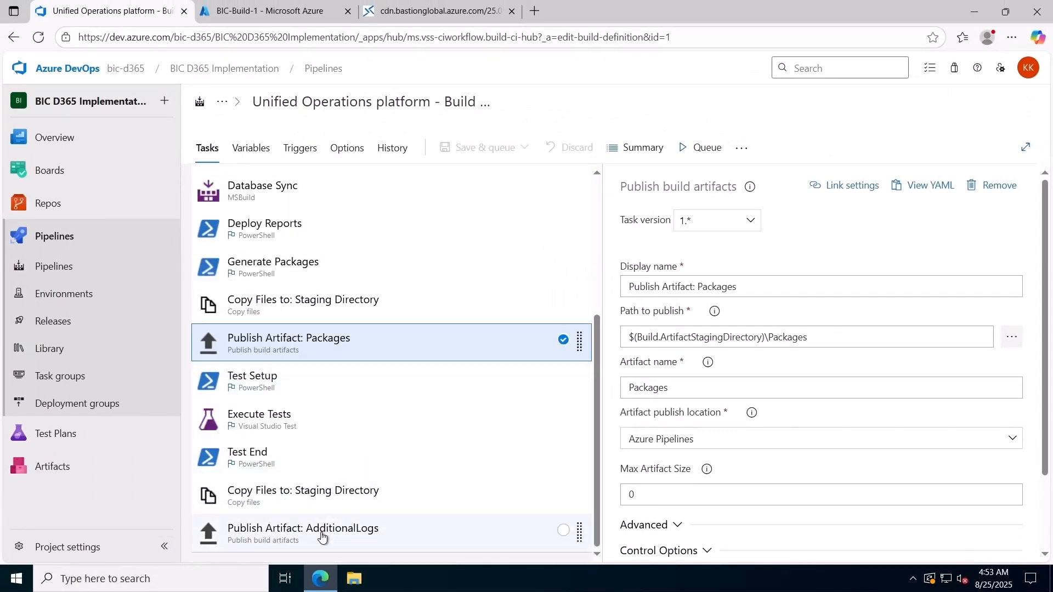
left_click(321, 537)
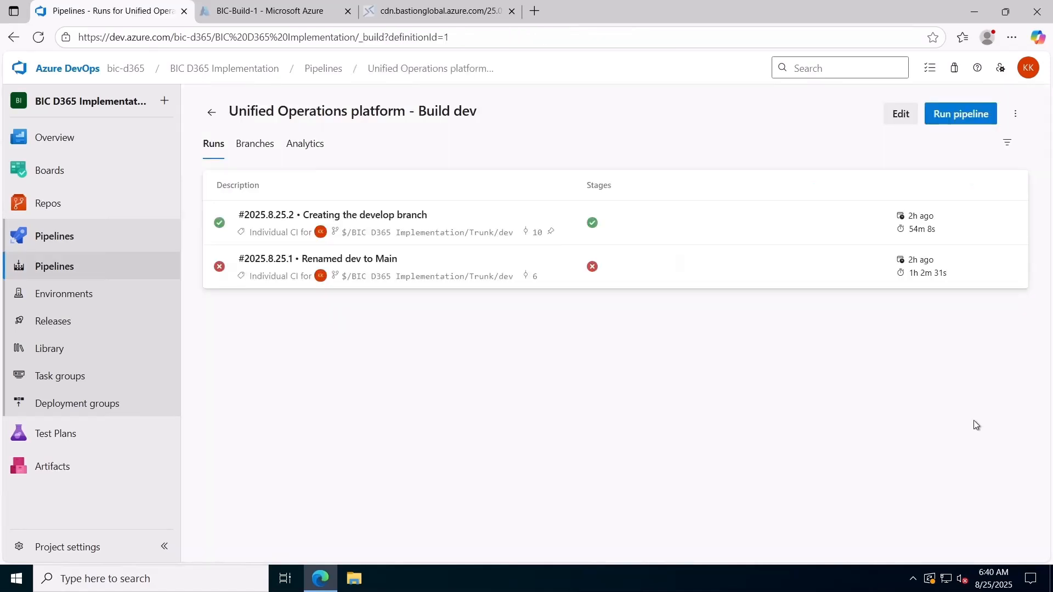
Open pipeline run #2025.8.25.2, Creating the develop branch, and review its summary and warnings
left_click(300, 219)
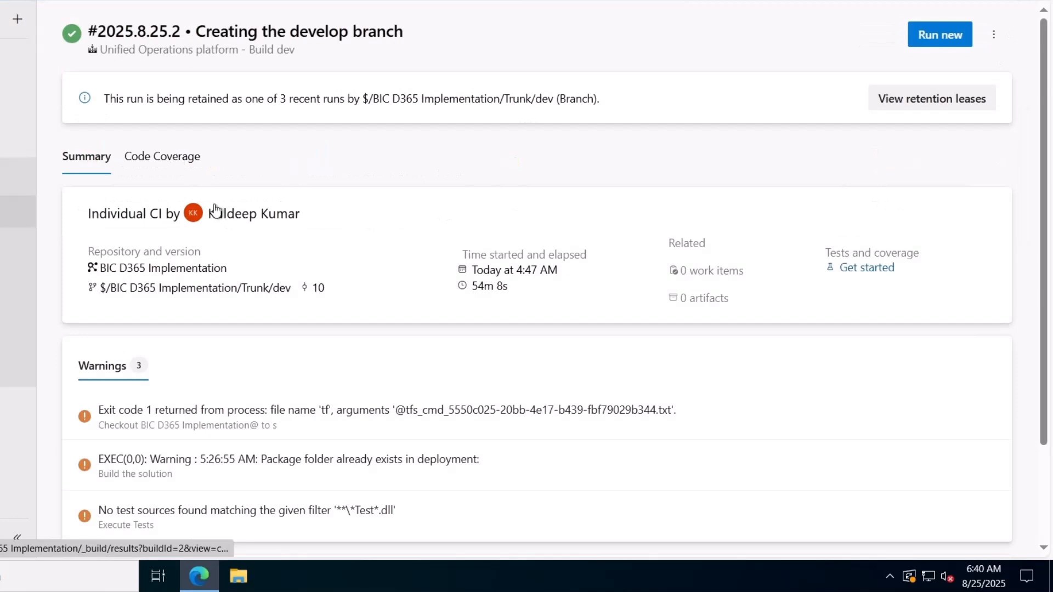
scroll(234, 329, "down", 2)
scroll(219, 329, "up", 2)
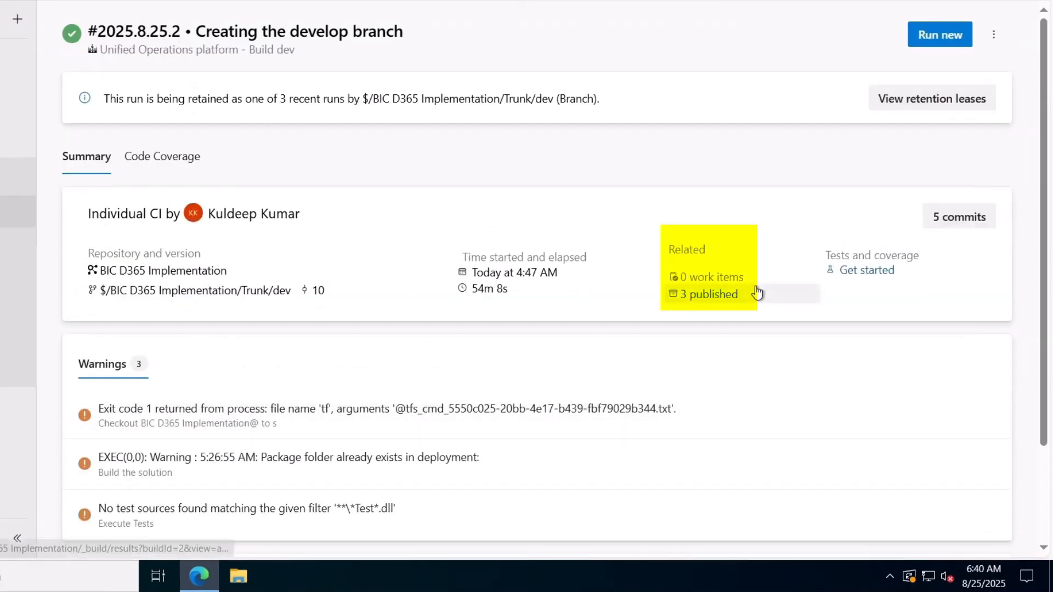
Download AXDeployableRuntime_7.0.7521.60_2025.8.25.2.zip from the Packages folder of the run's published artifacts
left_click(713, 294)
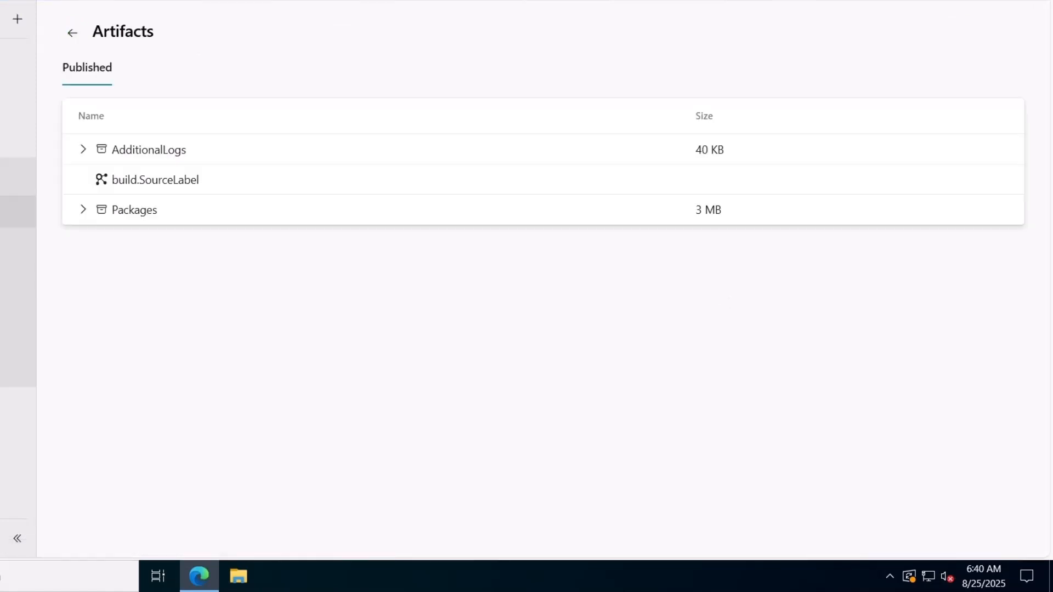
left_click(79, 210)
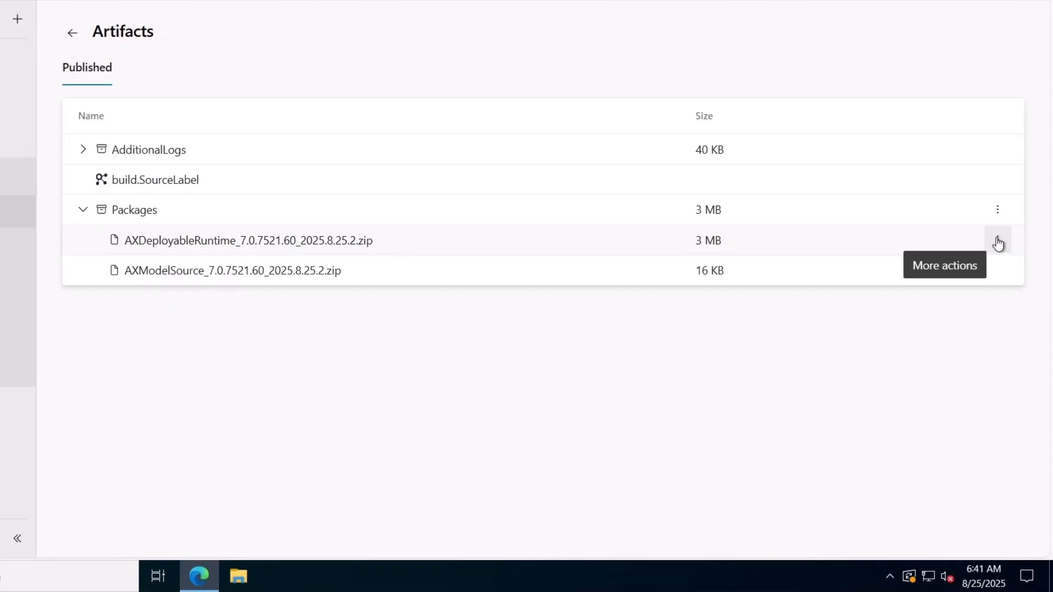
left_click(998, 243)
left_click(947, 317)
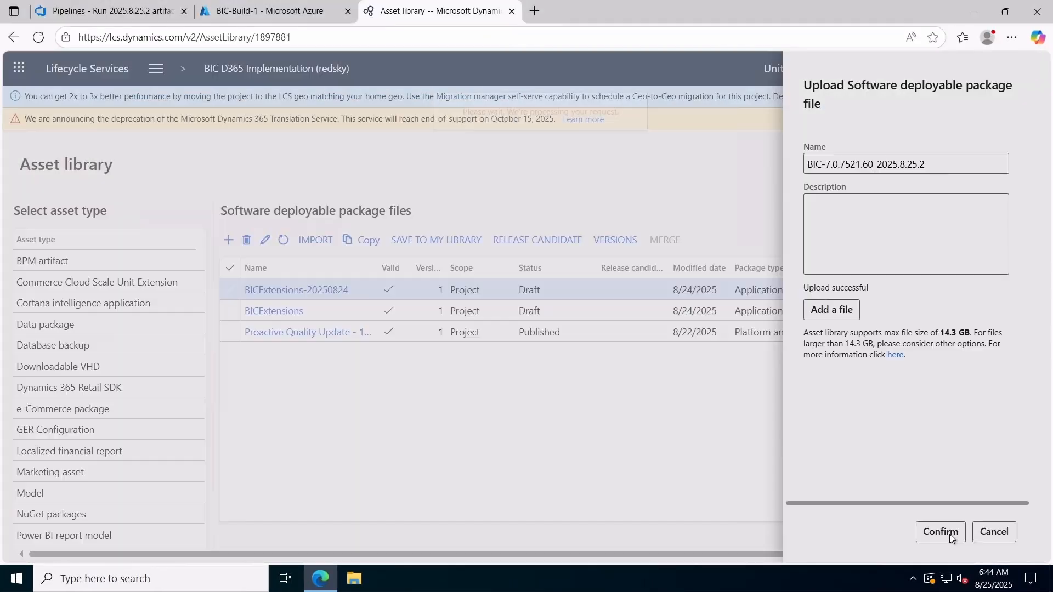
Add the uploaded deployable package to the Lifecycle Services Asset library as BIC-7.0.7521.60_2025.8.25.2
left_click(939, 531)
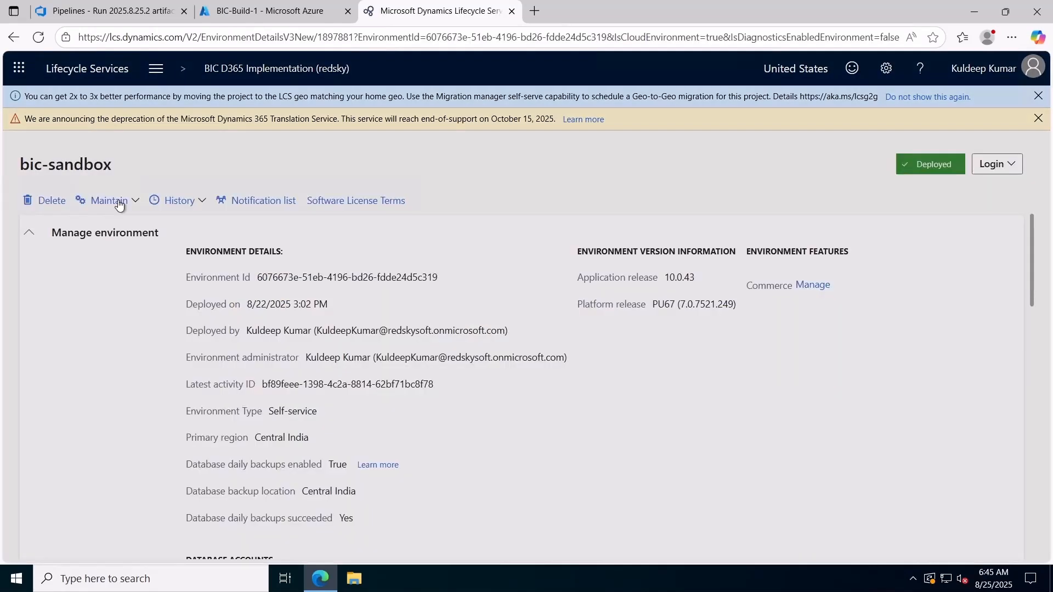
Apply updates to the bic-sandbox environment in Lifecycle Services and confirm the deployment
left_click(110, 200)
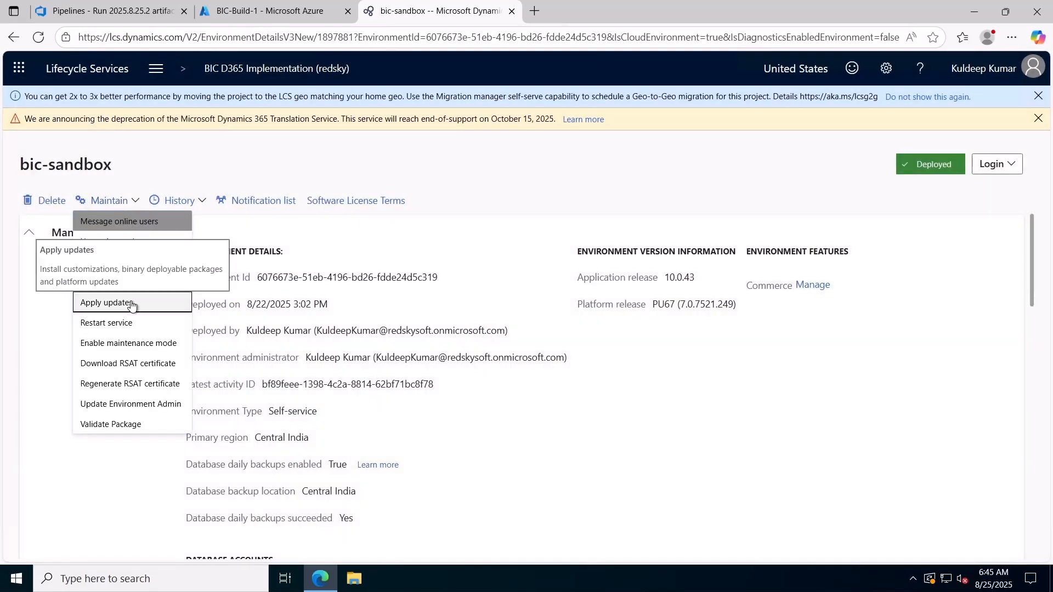
left_click(96, 301)
left_click(944, 532)
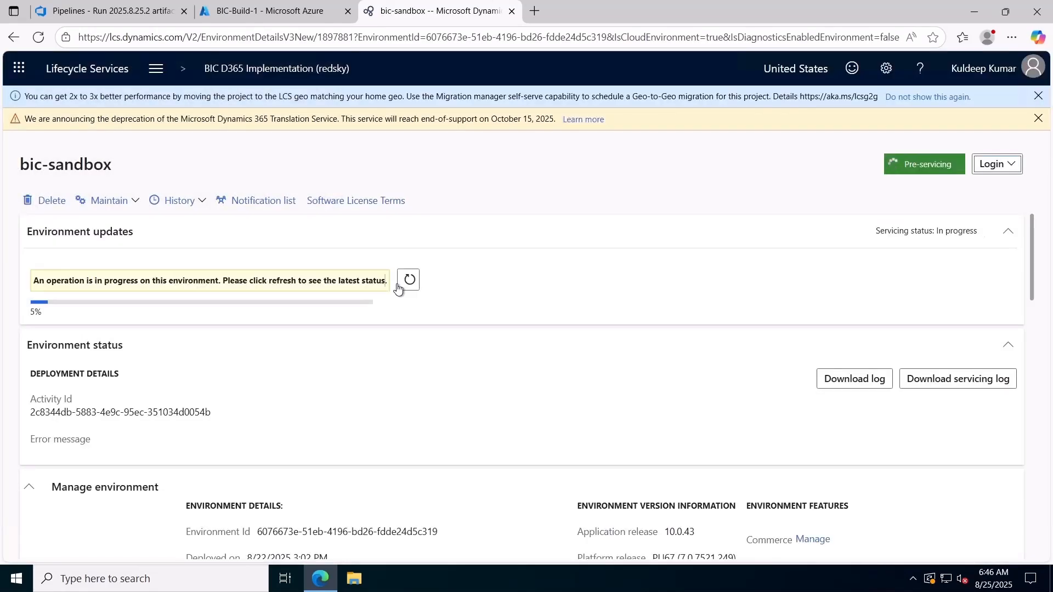